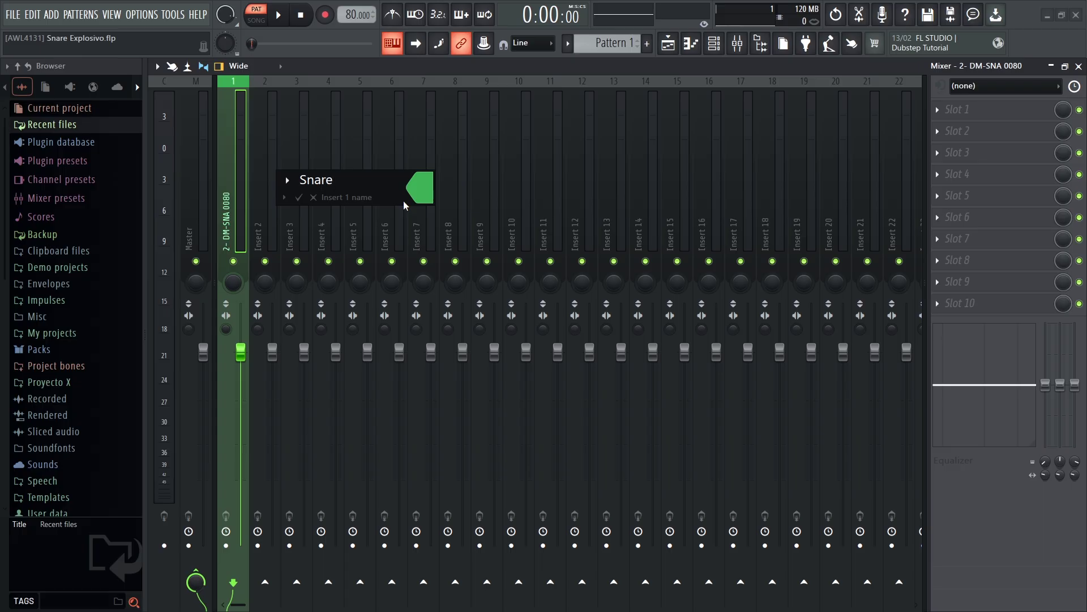
Finish naming the first mixer track Snare and dock mixer Insert 123 to the right side of the mixer.
{"action": "key", "text": "Return"}
{"action": "left_click_drag", "start_coordinate": [247, 606], "coordinate": [903, 605]}
{"action": "left_click", "coordinate": [844, 194]}
{"action": "right_click", "coordinate": [844, 197]}
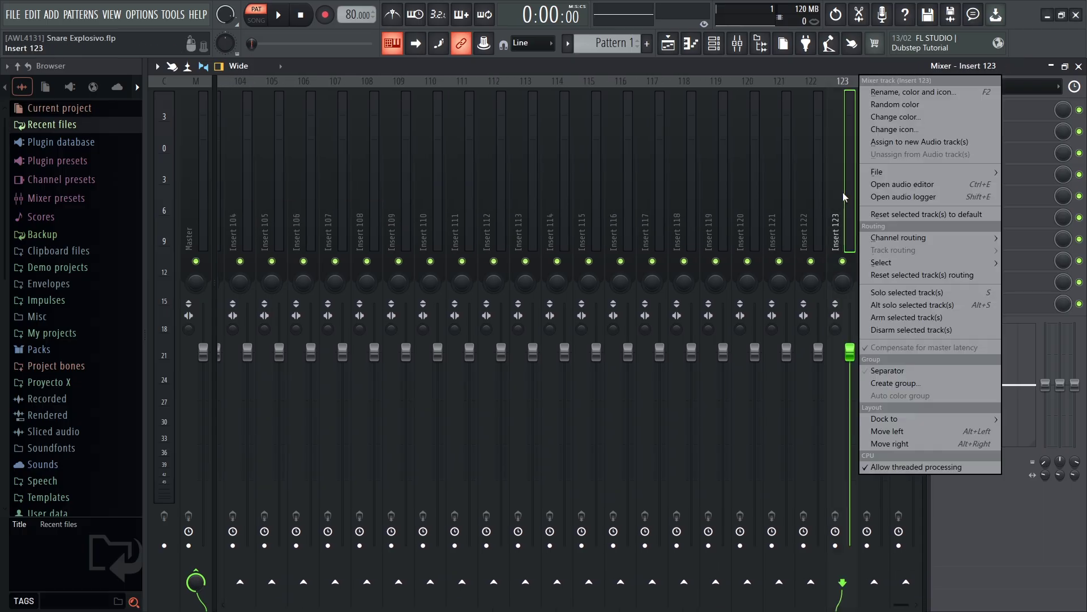
{"action": "mouse_move", "coordinate": [929, 419]}
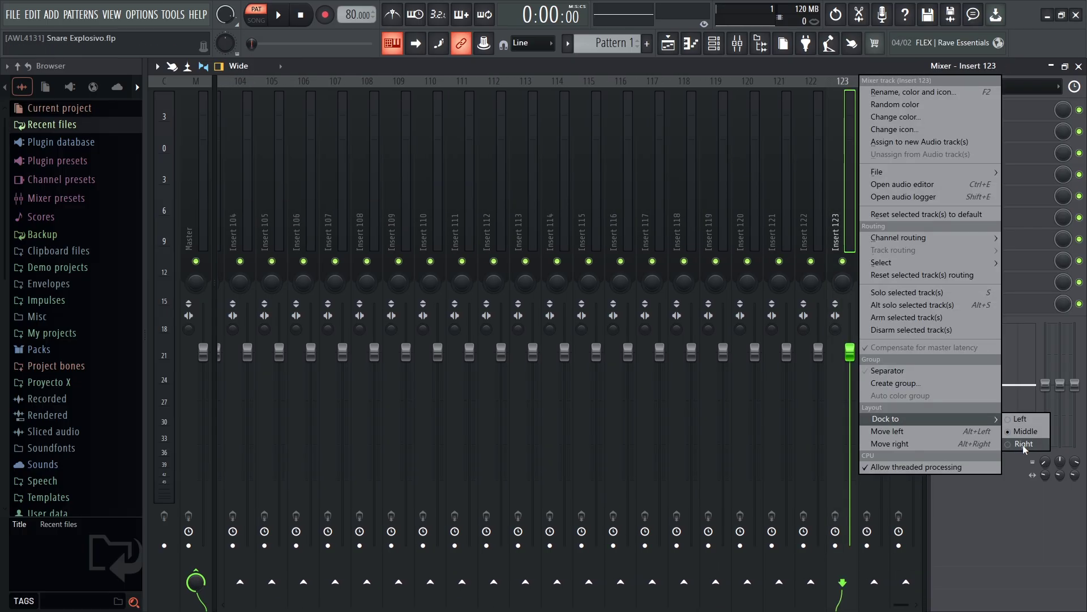
{"action": "left_click", "coordinate": [1022, 445]}
Rename mixer Insert 123 as "Reverb - Snare" and colour it purple.
{"action": "right_click", "coordinate": [906, 195]}
{"action": "left_click", "coordinate": [968, 85]}
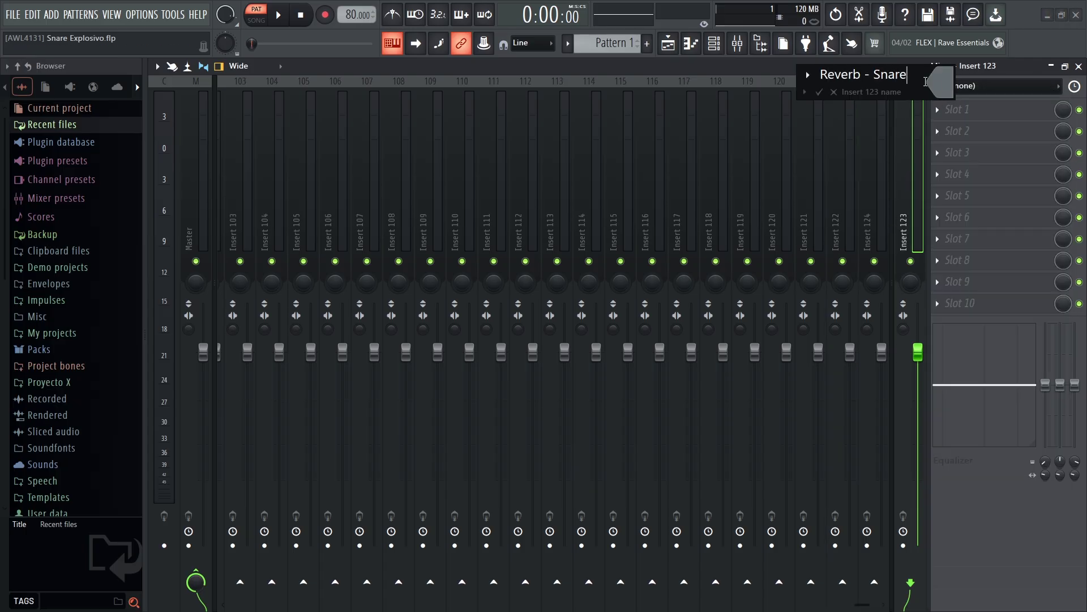
{"action": "type", "text": "Reverb - Snare"}
{"action": "left_click", "coordinate": [926, 81]}
{"action": "left_click", "coordinate": [898, 313]}
{"action": "left_click", "coordinate": [1052, 423]}
{"action": "key", "text": "Return"}
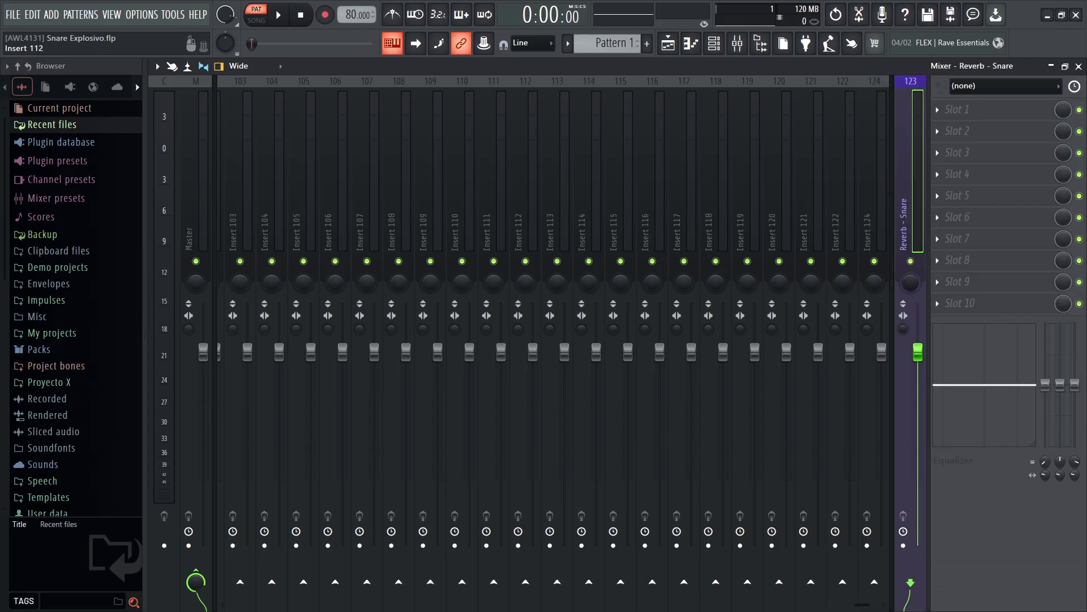
Send the Snare track to the Reverb - Snare track and set the send level to -3 dB.
{"action": "left_click_drag", "start_coordinate": [862, 605], "coordinate": [238, 605]}
{"action": "left_click", "coordinate": [232, 566]}
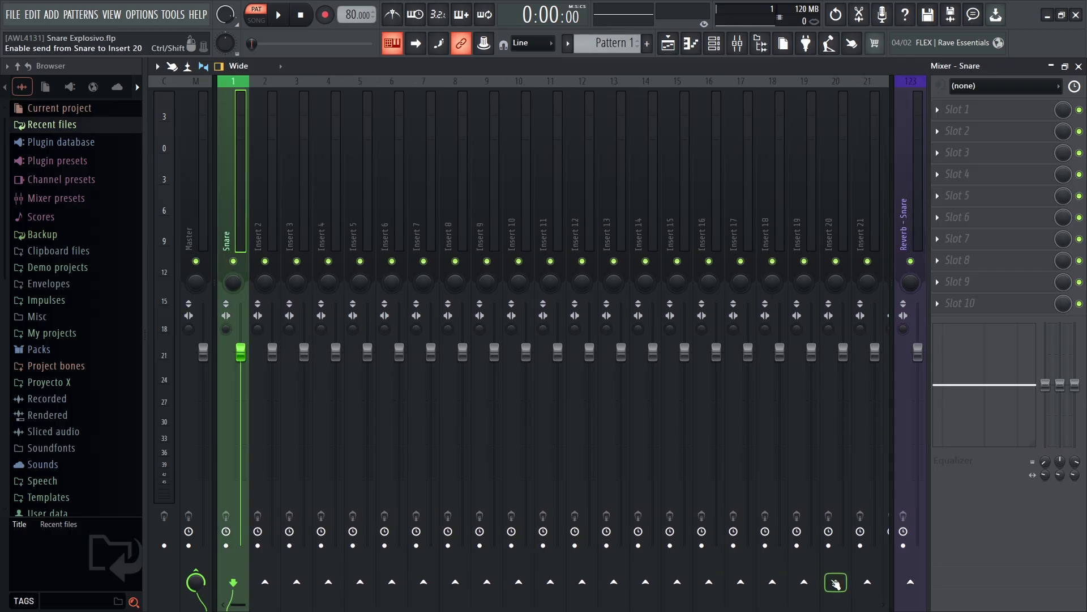
{"action": "left_click", "coordinate": [911, 583]}
{"action": "right_click", "coordinate": [915, 588]}
{"action": "left_click", "coordinate": [934, 594]}
{"action": "type", "text": "-3"}
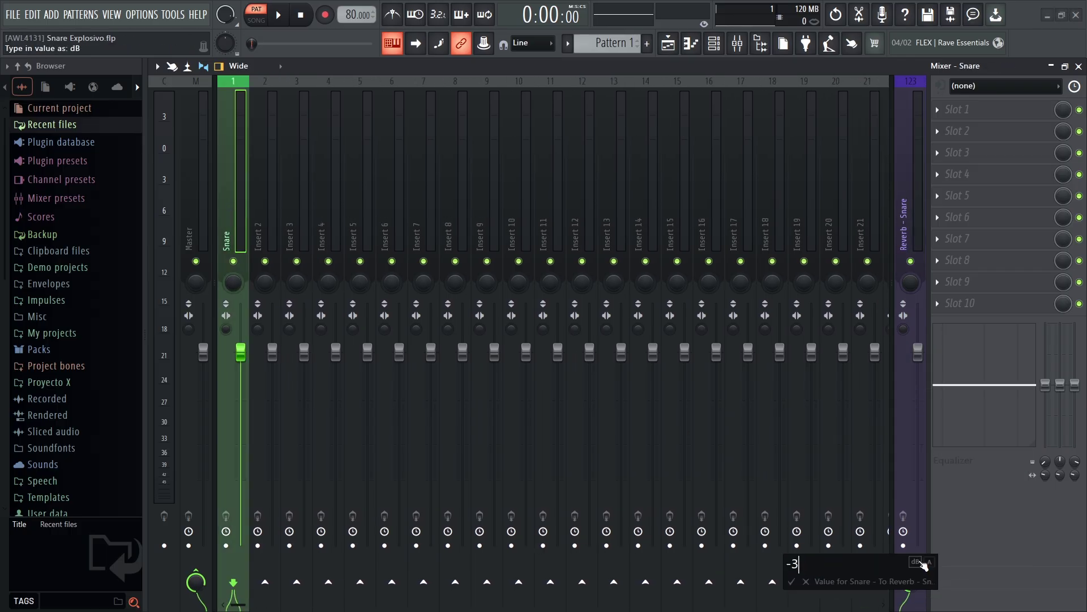
{"action": "key", "text": "Return"}
Play the pattern and examine the levels and routing of the Snare, Reverb - Snare and Master tracks.
{"action": "key", "text": "space"}
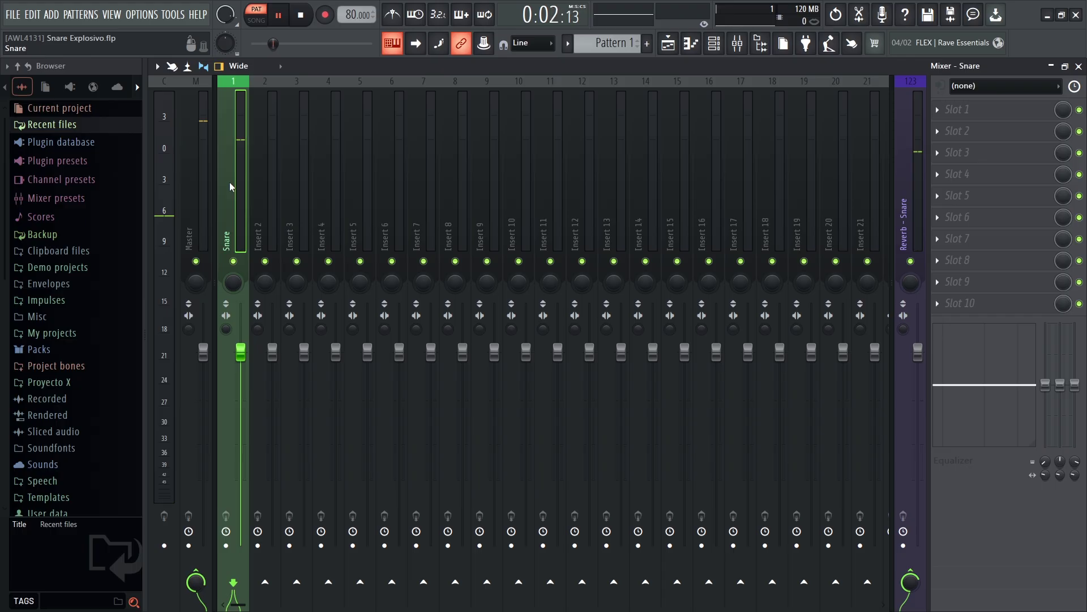
{"action": "key", "text": "space"}
{"action": "left_click", "coordinate": [913, 201]}
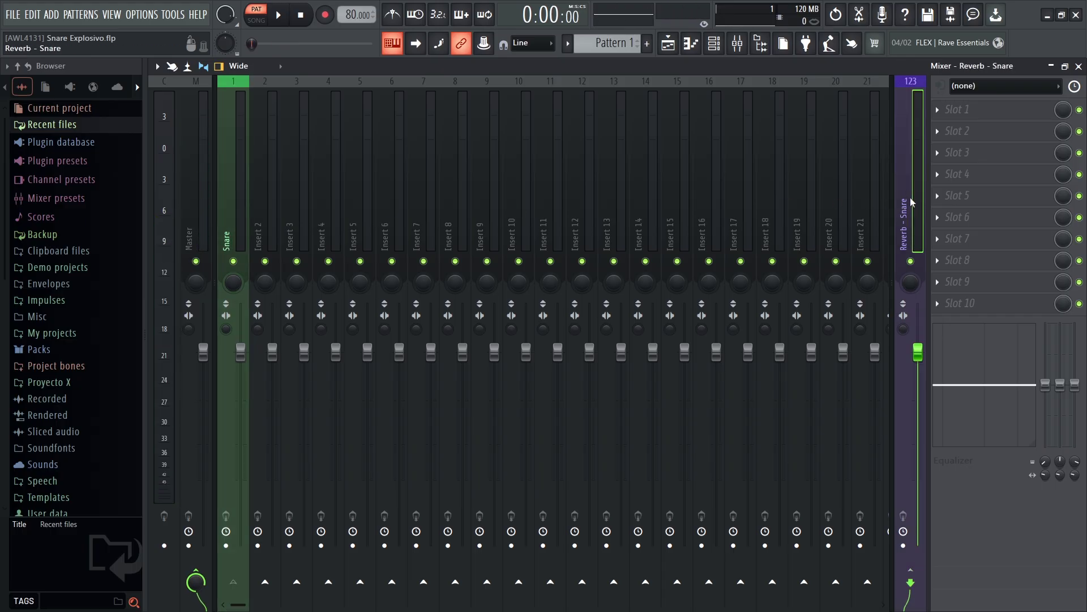
{"action": "left_click", "coordinate": [191, 205]}
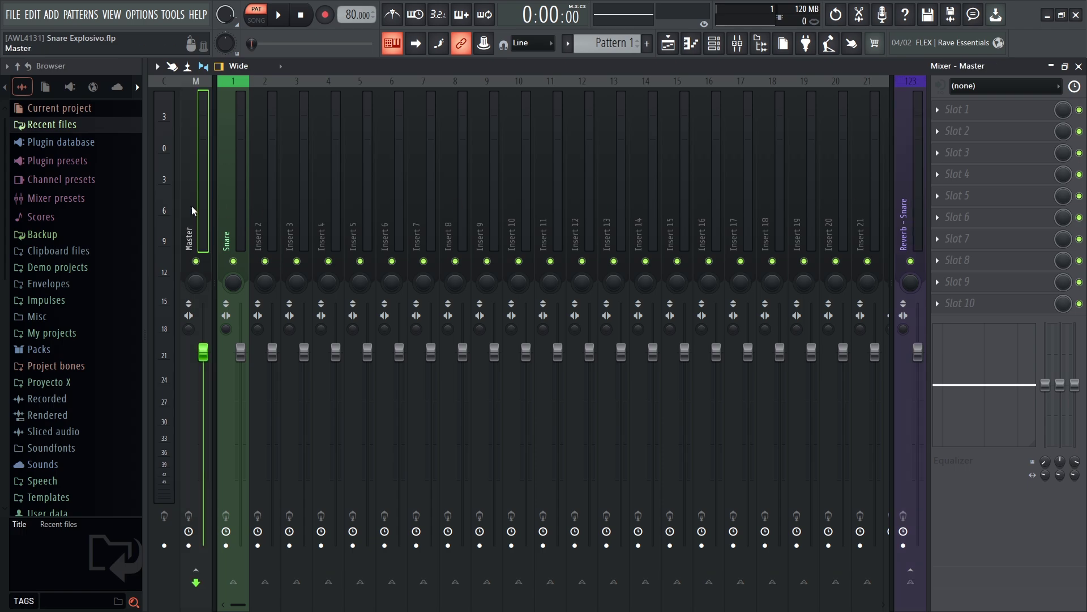
{"action": "left_click", "coordinate": [226, 206]}
{"action": "key", "text": "space"}
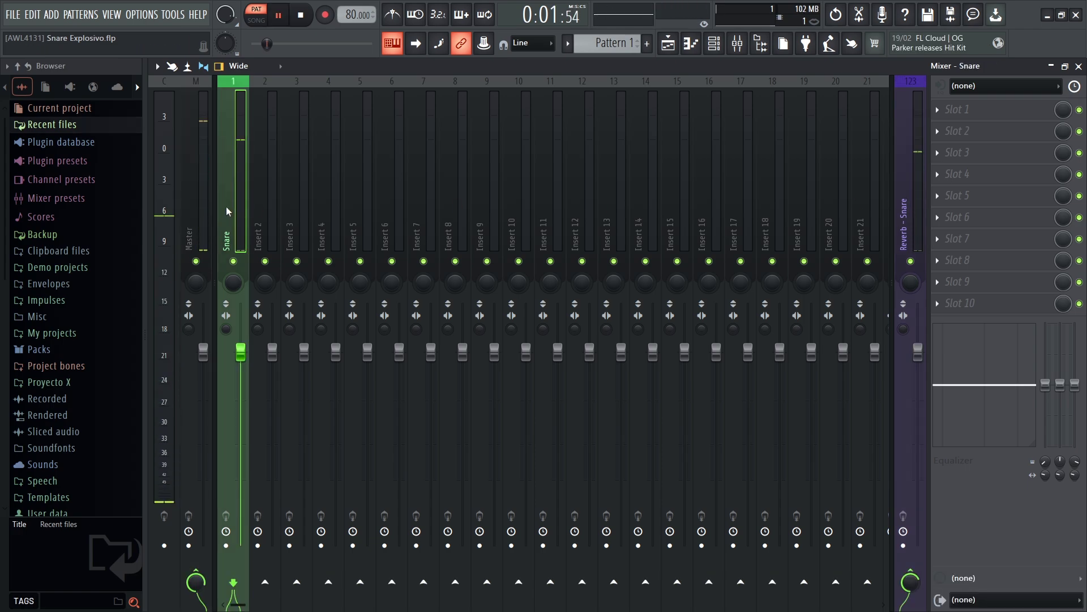
{"action": "key", "text": "space"}
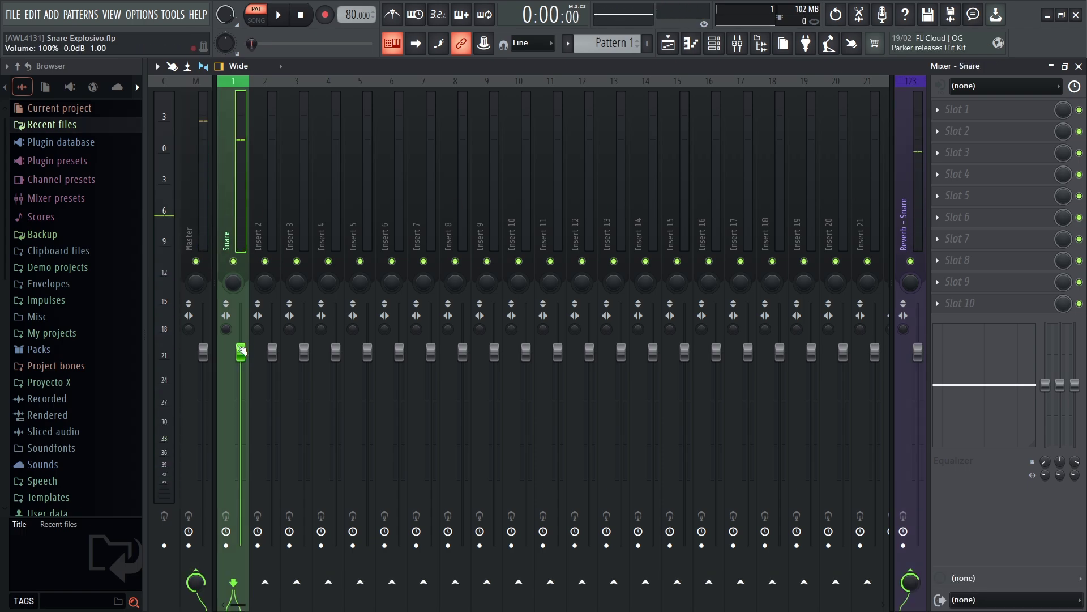
Lower the Snare track's volume slightly and play the pattern to check its level.
{"action": "left_click_drag", "start_coordinate": [240, 351], "coordinate": [241, 373]}
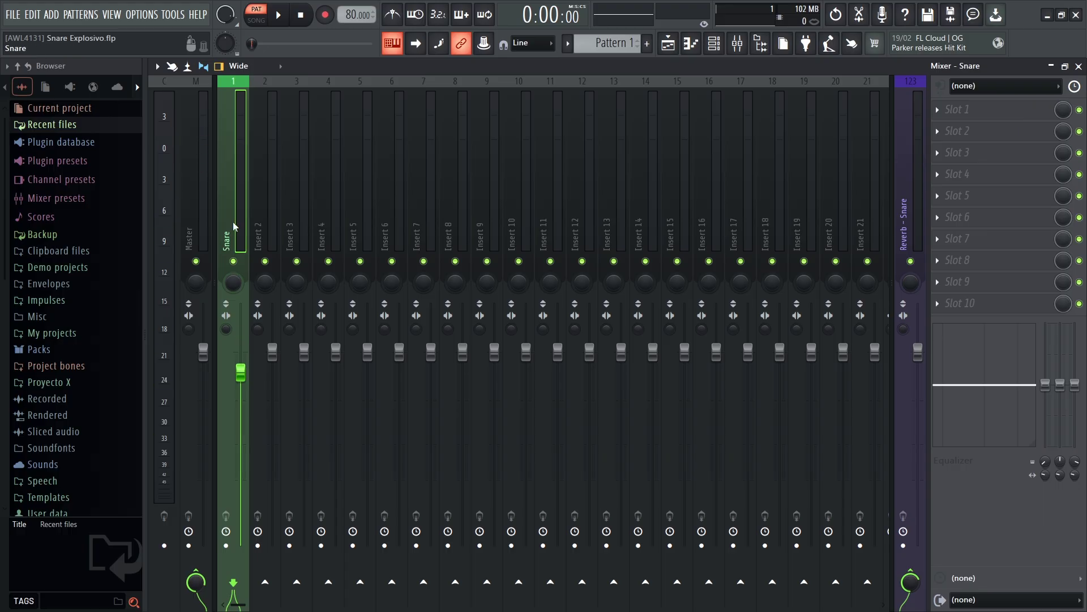
{"action": "key", "text": "space"}
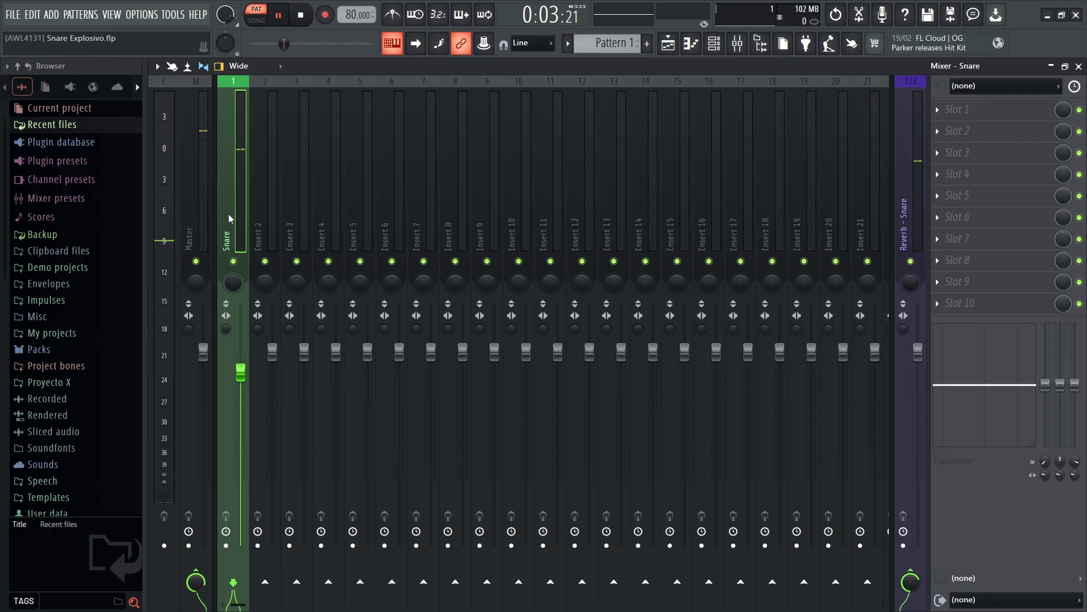
{"action": "key", "text": "space"}
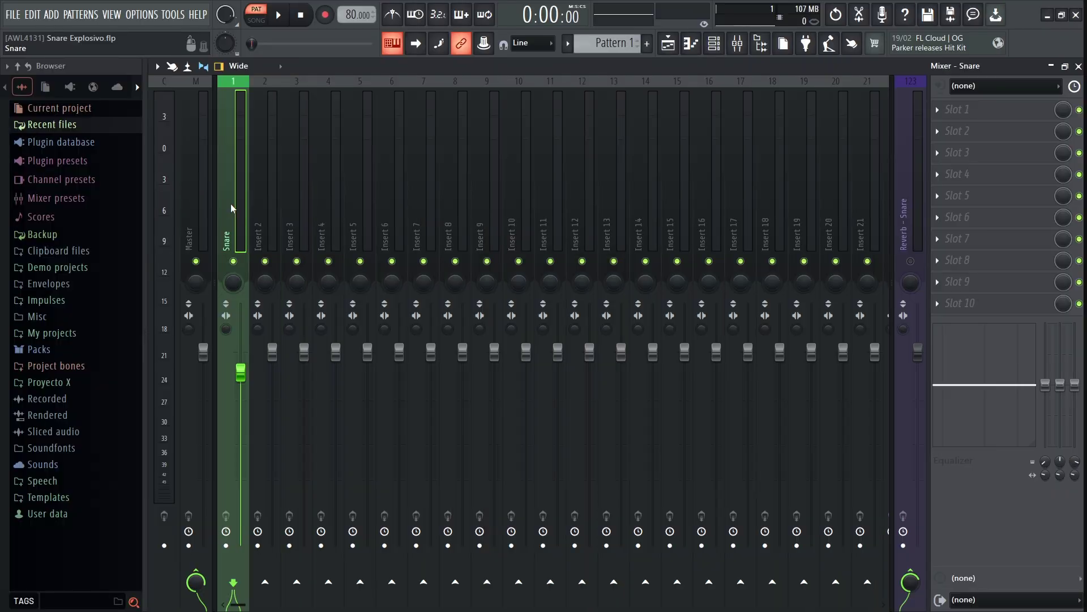
Load the Spreader effect into the Snare track's first slot and enlarge and reposition its window.
{"action": "left_click", "coordinate": [946, 109]}
{"action": "mouse_move", "coordinate": [855, 245]}
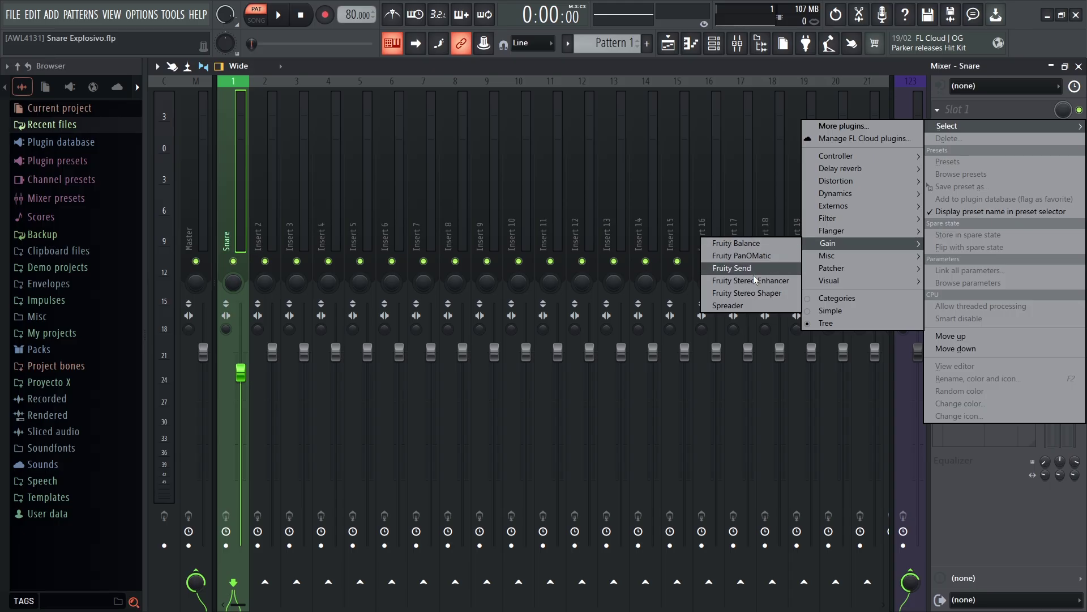
{"action": "left_click", "coordinate": [754, 308]}
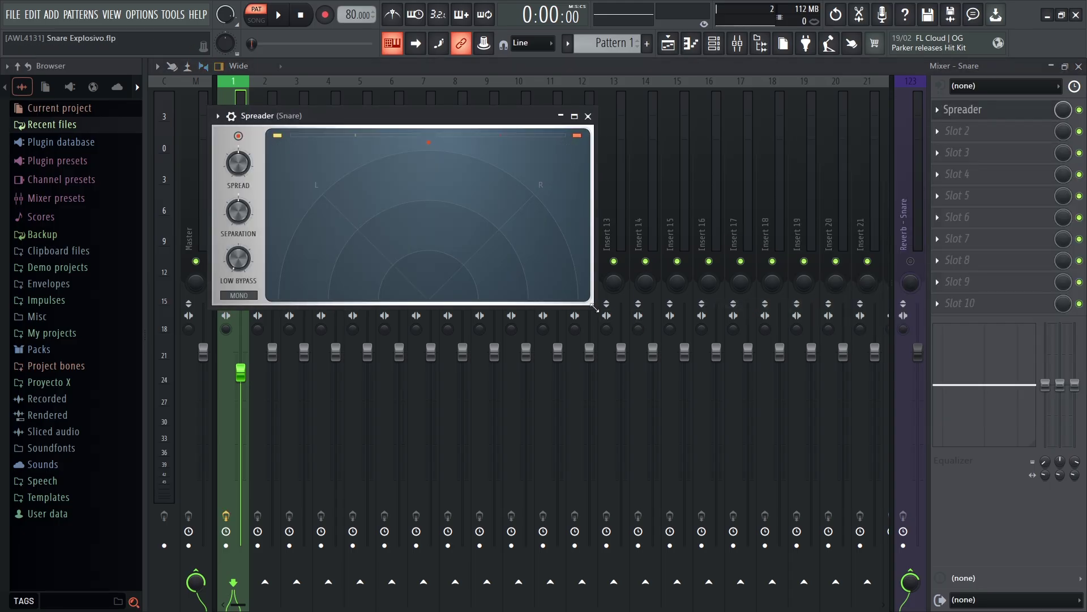
{"action": "left_click_drag", "start_coordinate": [594, 309], "coordinate": [879, 446]}
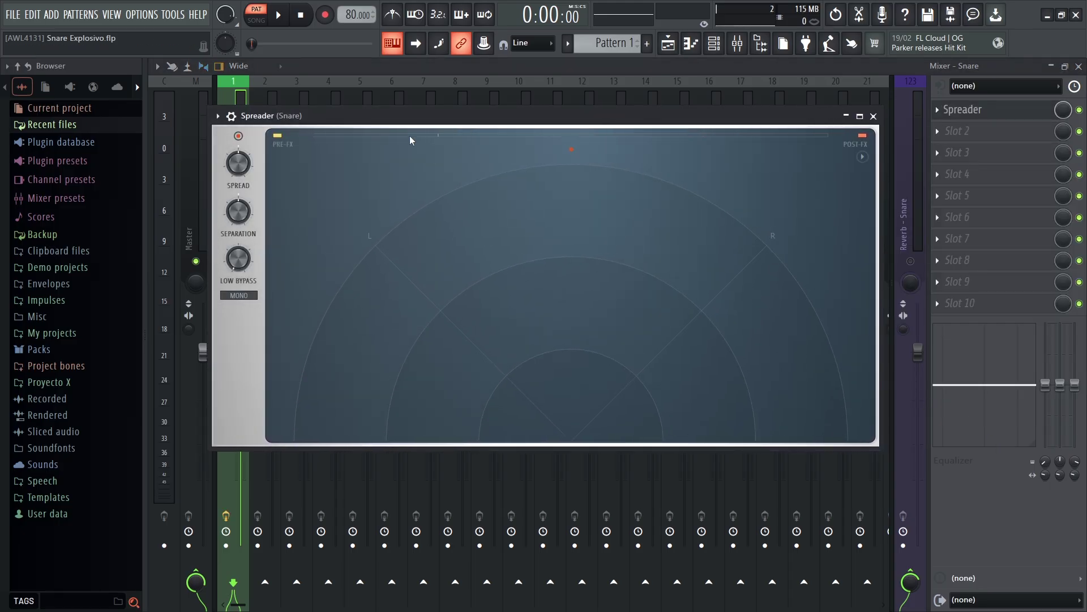
{"action": "left_click_drag", "start_coordinate": [398, 128], "coordinate": [404, 110]}
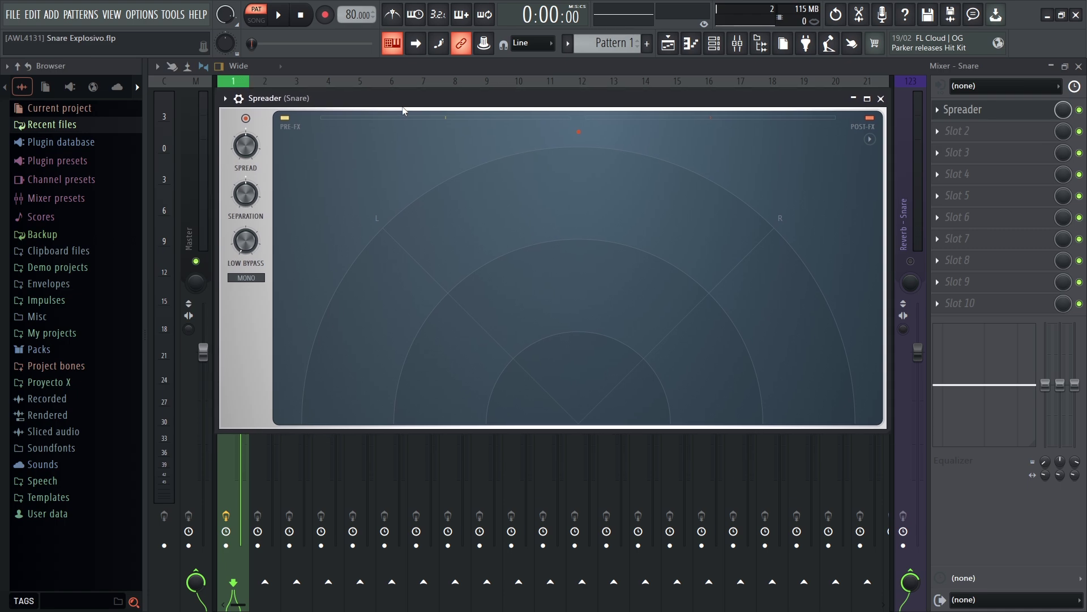
Set Spreader's Spread to 10% and its stereo Separation to 25%.
{"action": "right_click", "coordinate": [250, 147]}
{"action": "left_click", "coordinate": [304, 333]}
{"action": "type", "text": "10"}
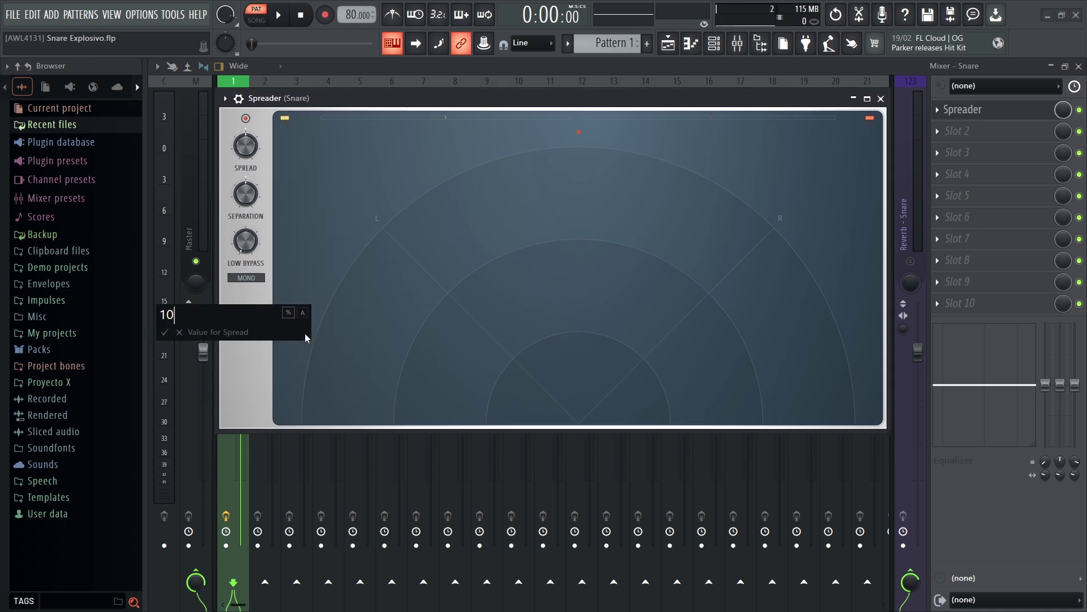
{"action": "key", "text": "Return"}
{"action": "right_click", "coordinate": [245, 194]}
{"action": "left_click", "coordinate": [301, 390]}
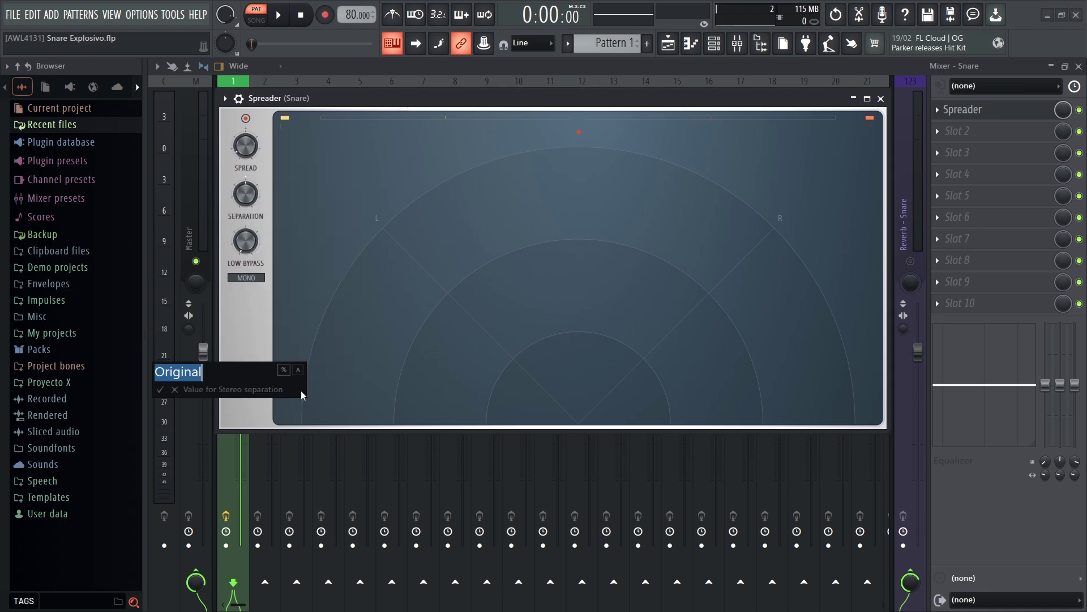
{"action": "type", "text": "25"}
{"action": "key", "text": "Return"}
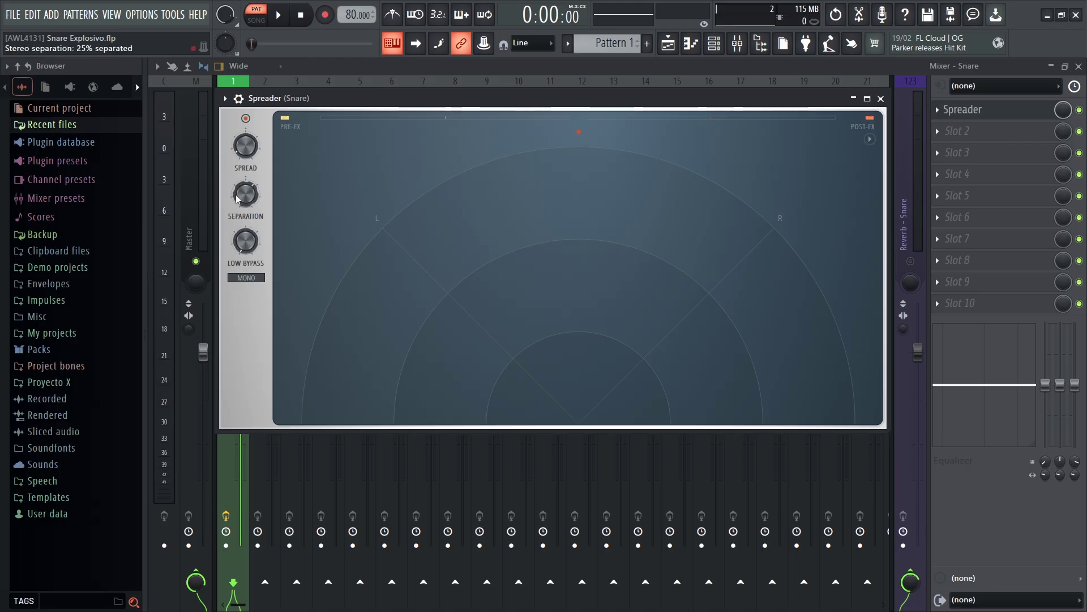
Set Spreader's Low Bypass to 120 Hz and play the pattern to hear the effect.
{"action": "right_click", "coordinate": [245, 241]}
{"action": "left_click", "coordinate": [292, 436]}
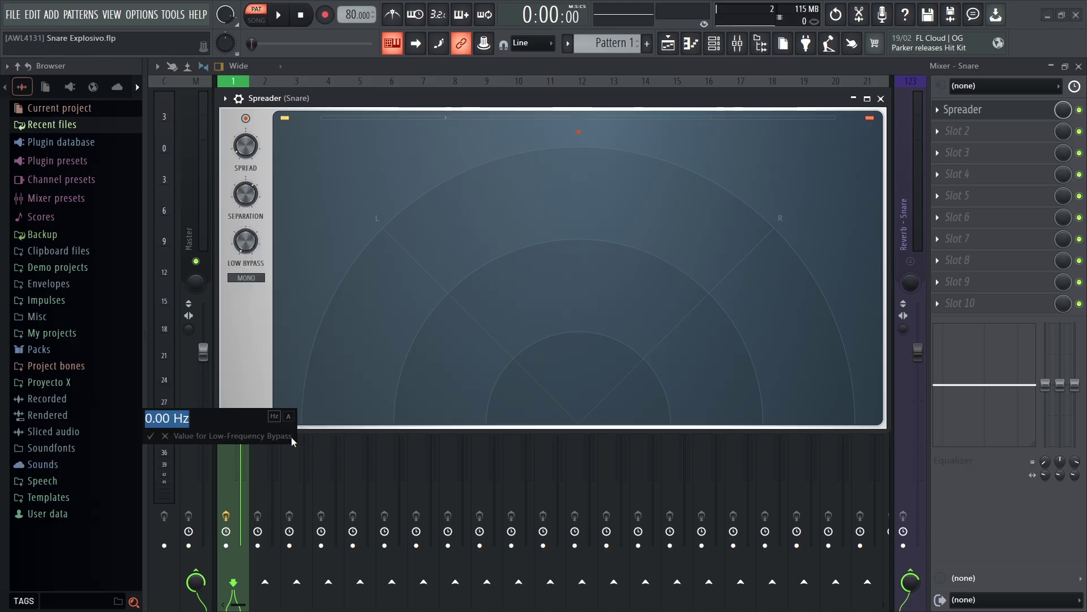
{"action": "type", "text": "120"}
{"action": "key", "text": "Return"}
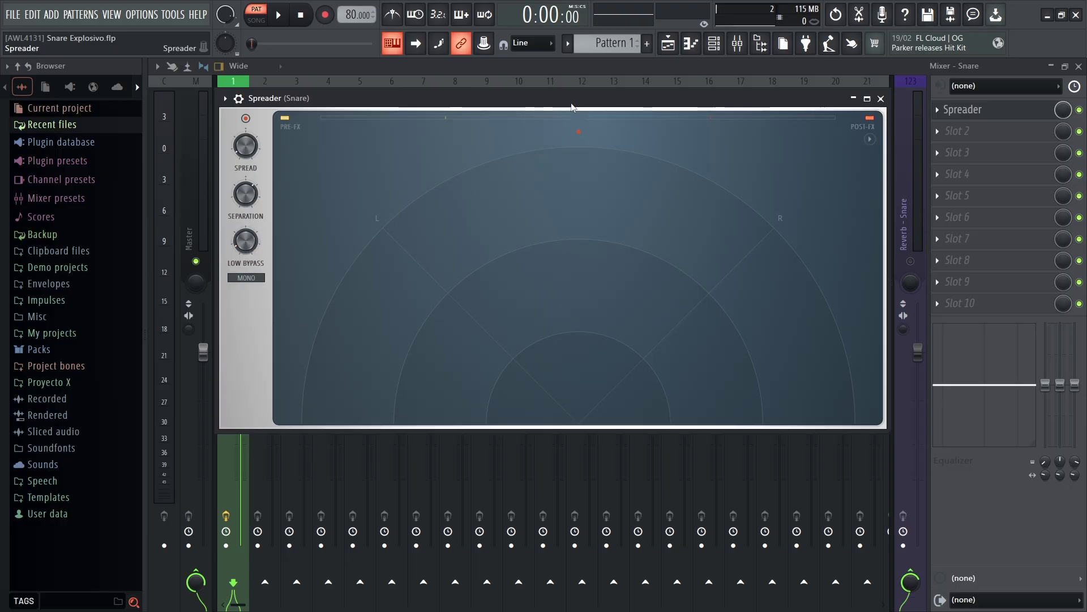
{"action": "key", "text": "space"}
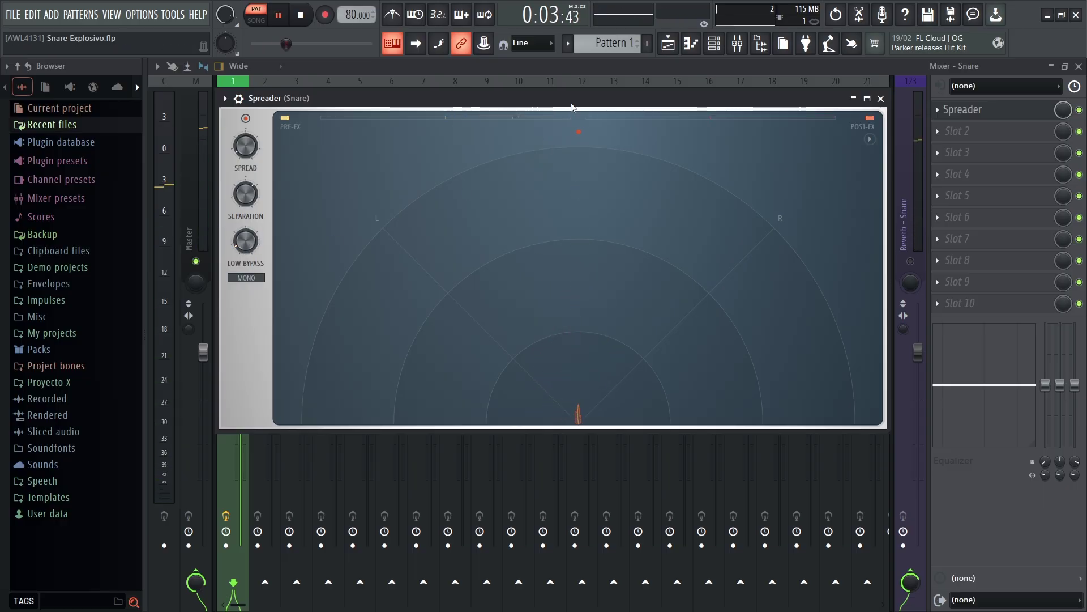
{"action": "key", "text": "space"}
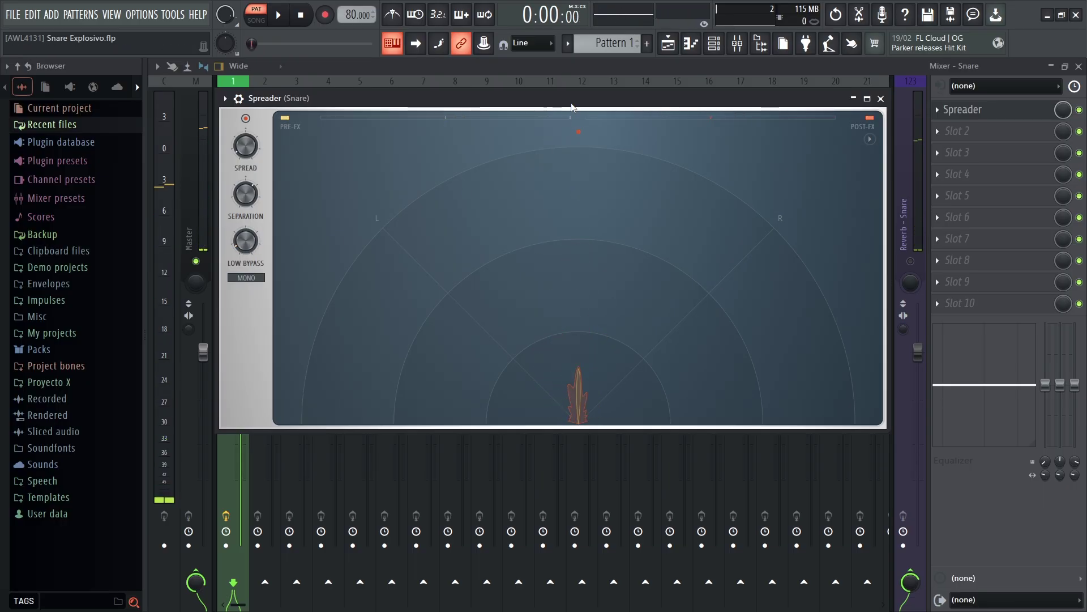
Close the Spreader window and compare the snare's playback with the effect bypassed and enabled.
{"action": "key", "text": "Escape"}
{"action": "left_click", "coordinate": [1079, 110]}
{"action": "key", "text": "space"}
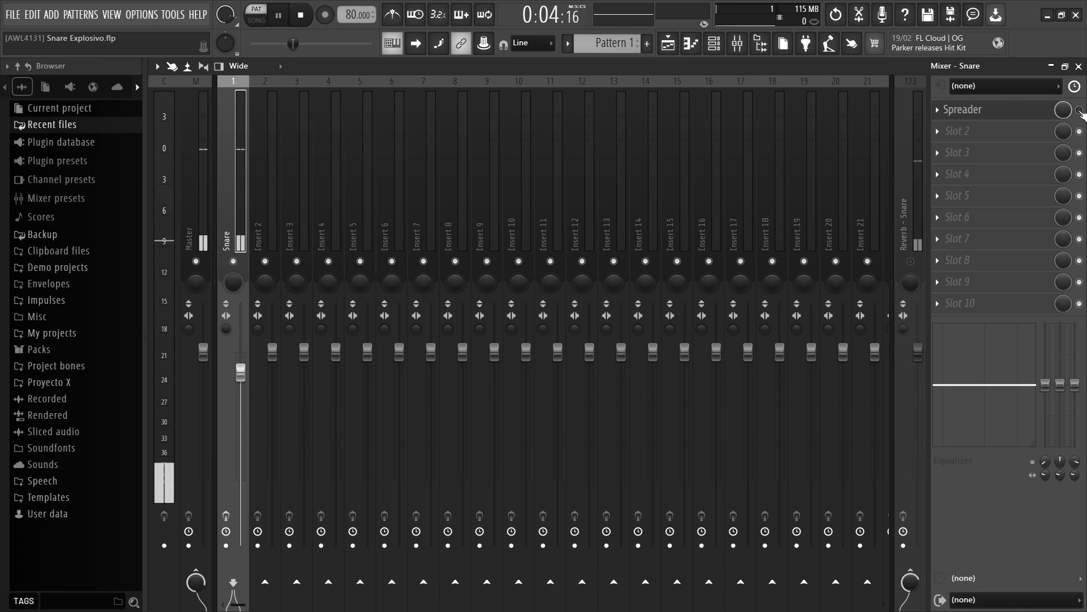
{"action": "left_click", "coordinate": [1079, 111]}
{"action": "key", "text": "space"}
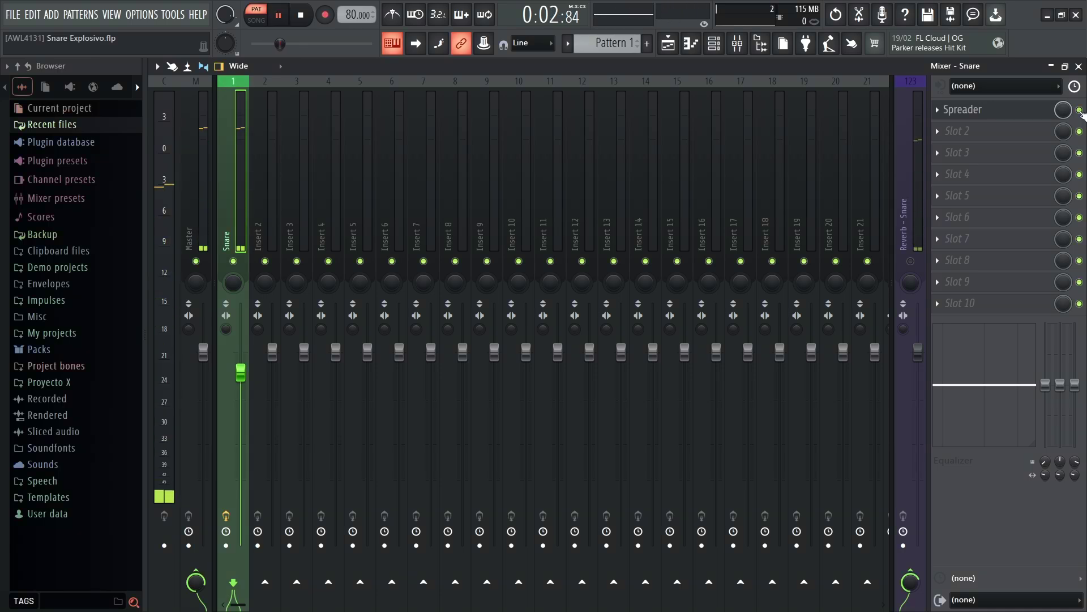
{"action": "key", "text": "space"}
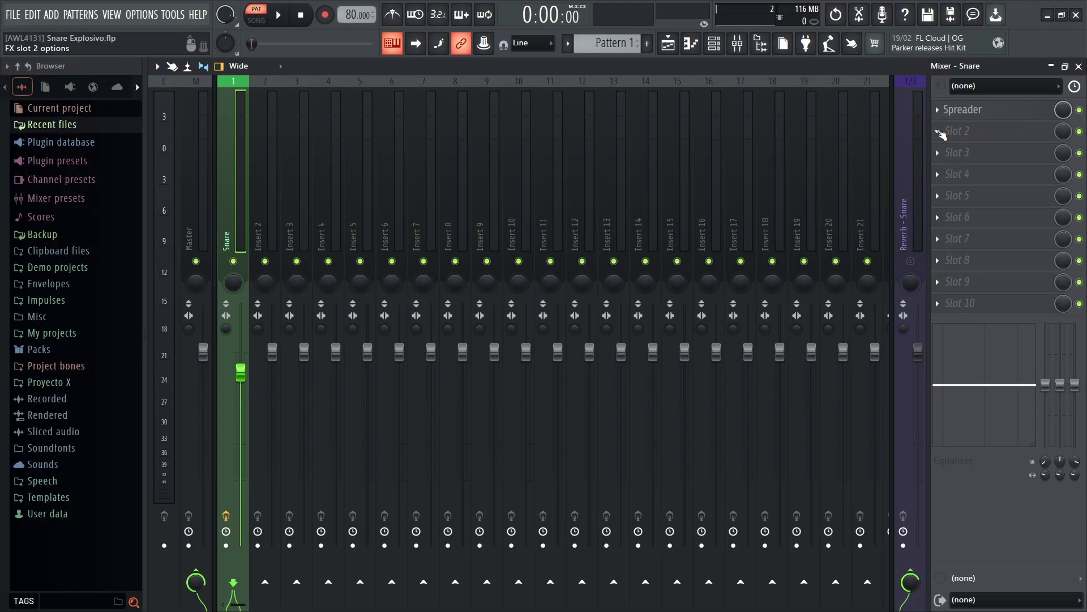
Load Fruity Blood Overdrive into the Snare track's second slot and reposition its window.
{"action": "left_click", "coordinate": [941, 134]}
{"action": "mouse_move", "coordinate": [879, 205]}
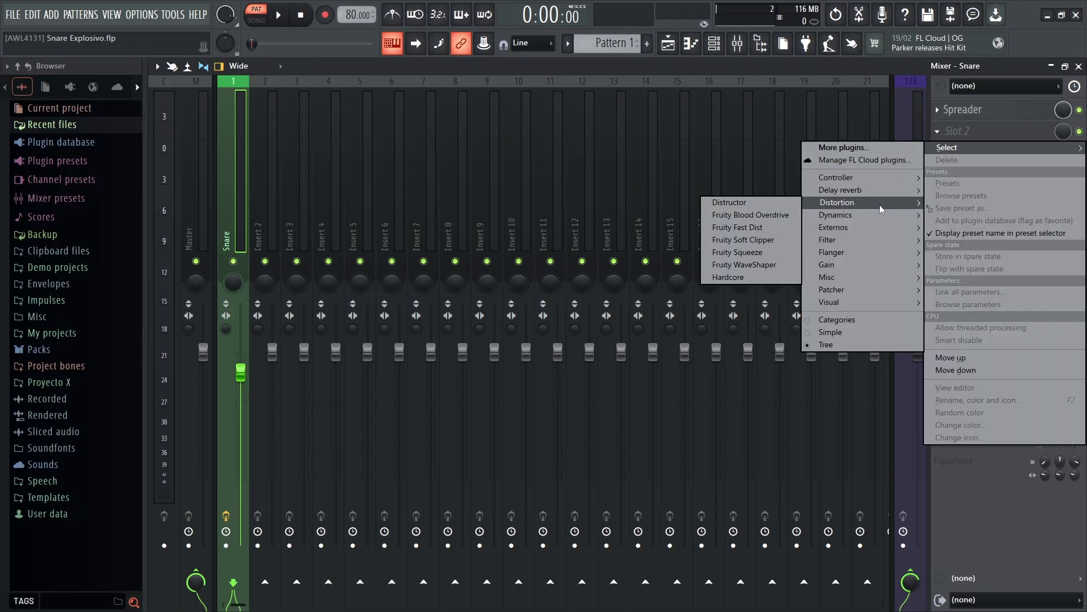
{"action": "left_click", "coordinate": [766, 216]}
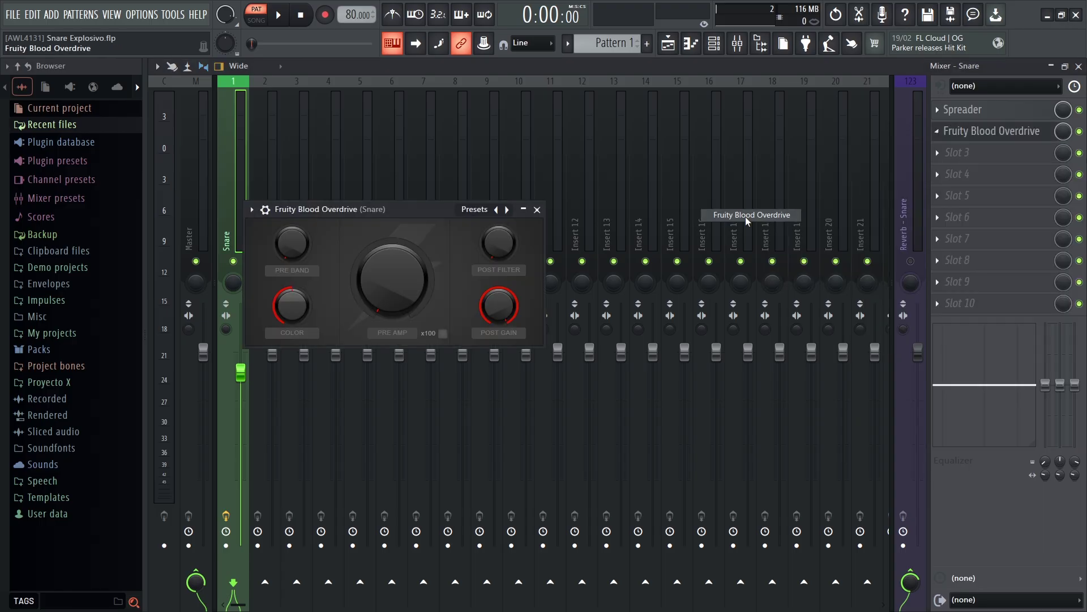
{"action": "left_click_drag", "start_coordinate": [407, 209], "coordinate": [516, 188]}
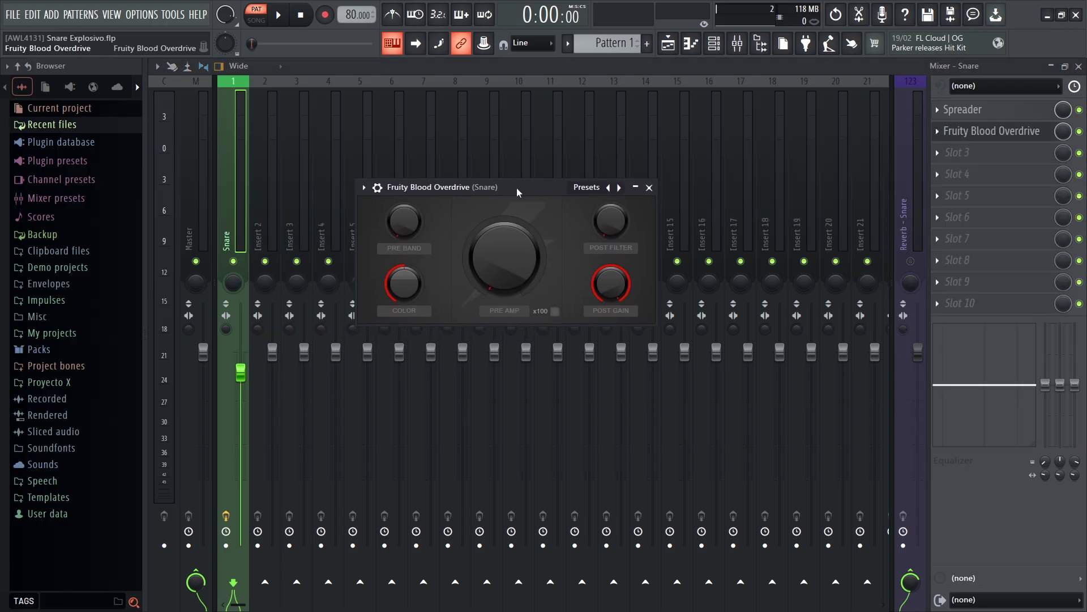
Set Fruity Blood Overdrive's Color to 0.7 and its Pre Amp to 0.2.
{"action": "right_click", "coordinate": [404, 284]}
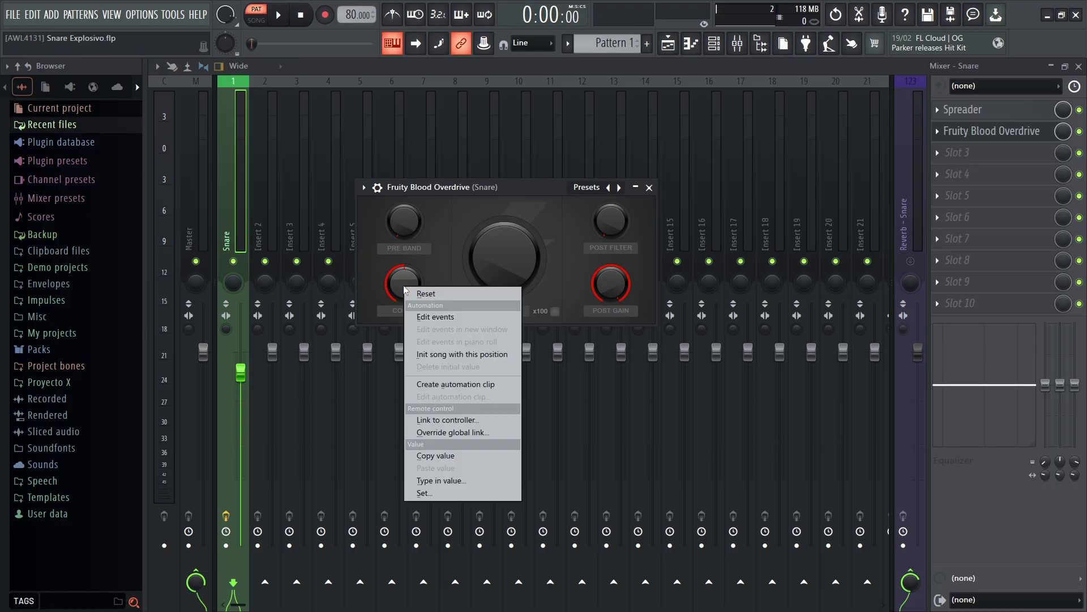
{"action": "left_click", "coordinate": [441, 480]}
{"action": "type", "text": "0.7"}
{"action": "key", "text": "Return"}
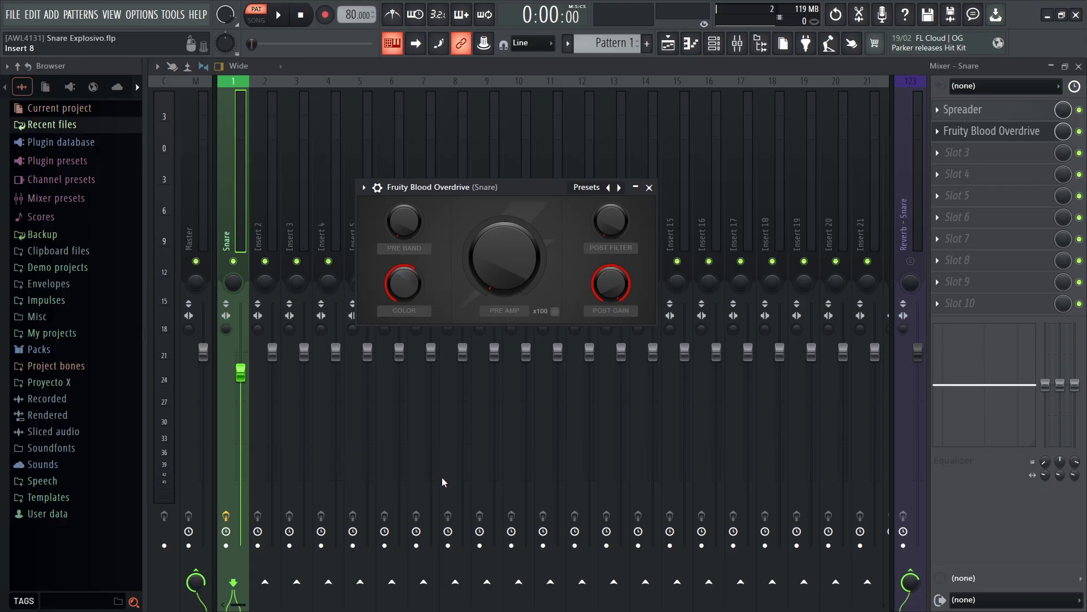
{"action": "right_click", "coordinate": [497, 273]}
{"action": "left_click", "coordinate": [556, 462]}
{"action": "type", "text": "0.2"}
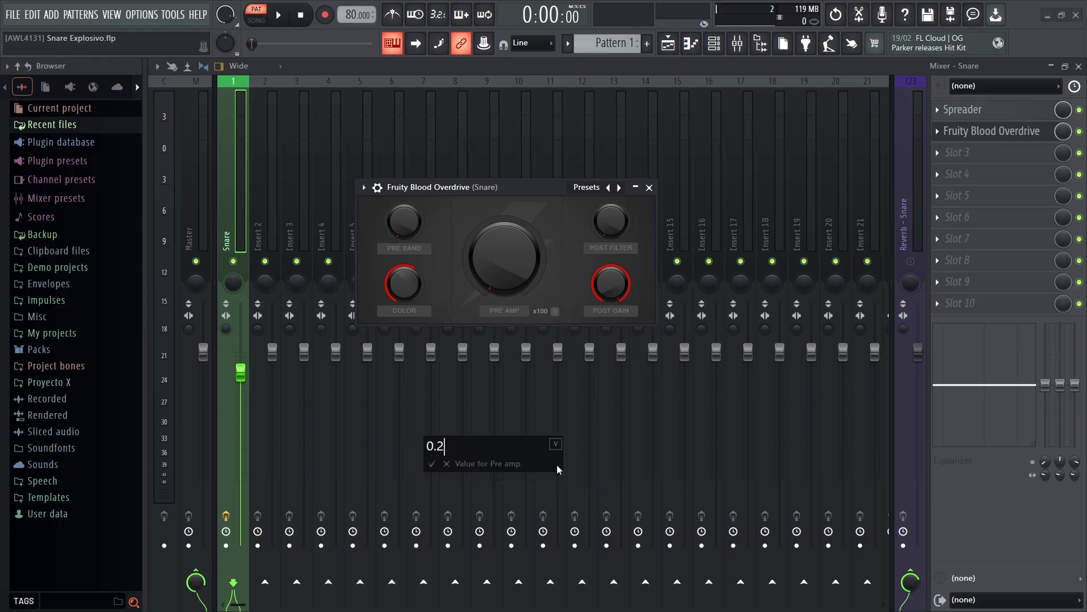
{"action": "key", "text": "Return"}
Lower Fruity Blood Overdrive's Post Gain, reposition its window, and play the pattern to hear the effect.
{"action": "right_click", "coordinate": [610, 283]}
{"action": "left_click", "coordinate": [645, 475]}
{"action": "type", "text": "0.7"}
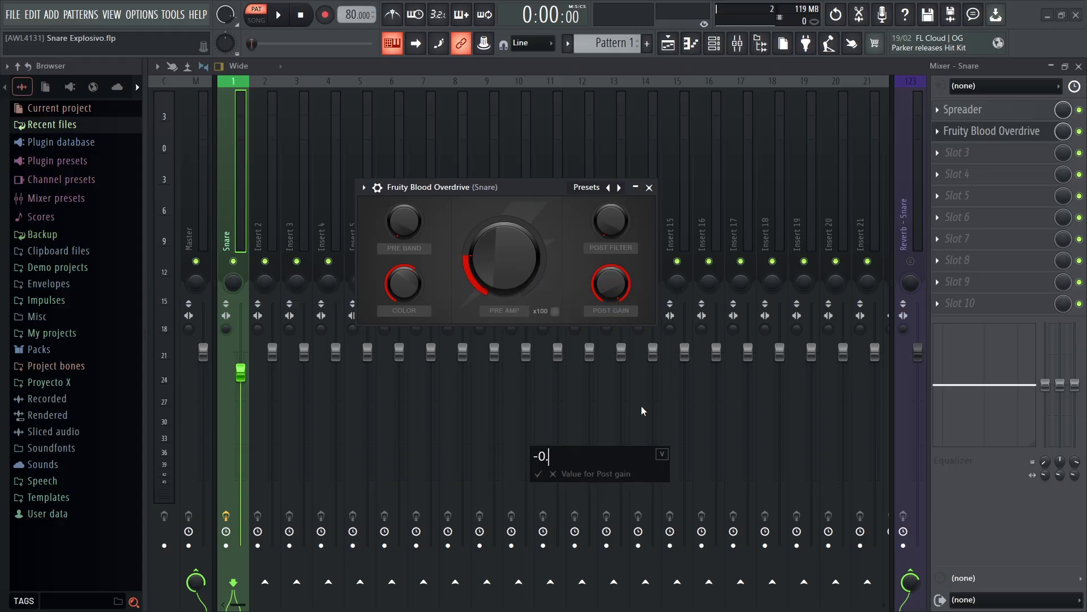
{"action": "key", "text": "Return"}
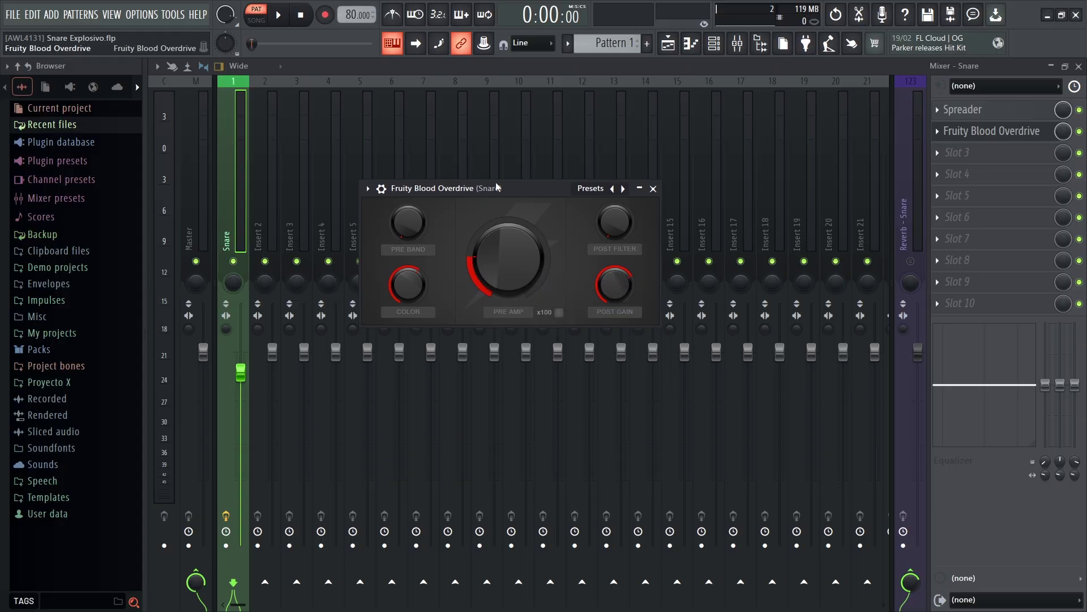
{"action": "left_click_drag", "start_coordinate": [510, 188], "coordinate": [525, 185]}
{"action": "key", "text": "space"}
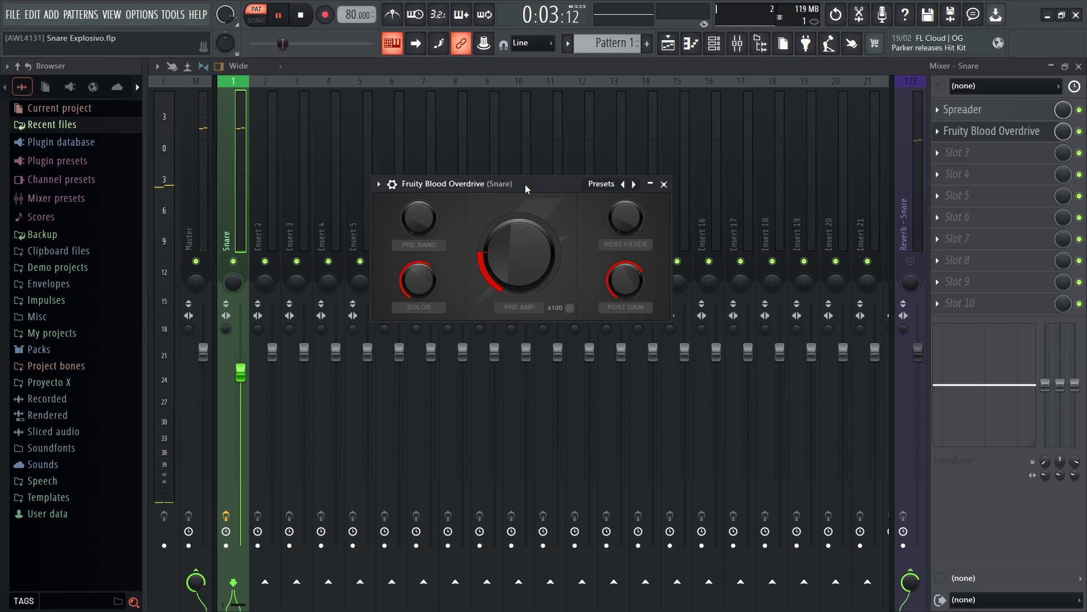
{"action": "key", "text": "space"}
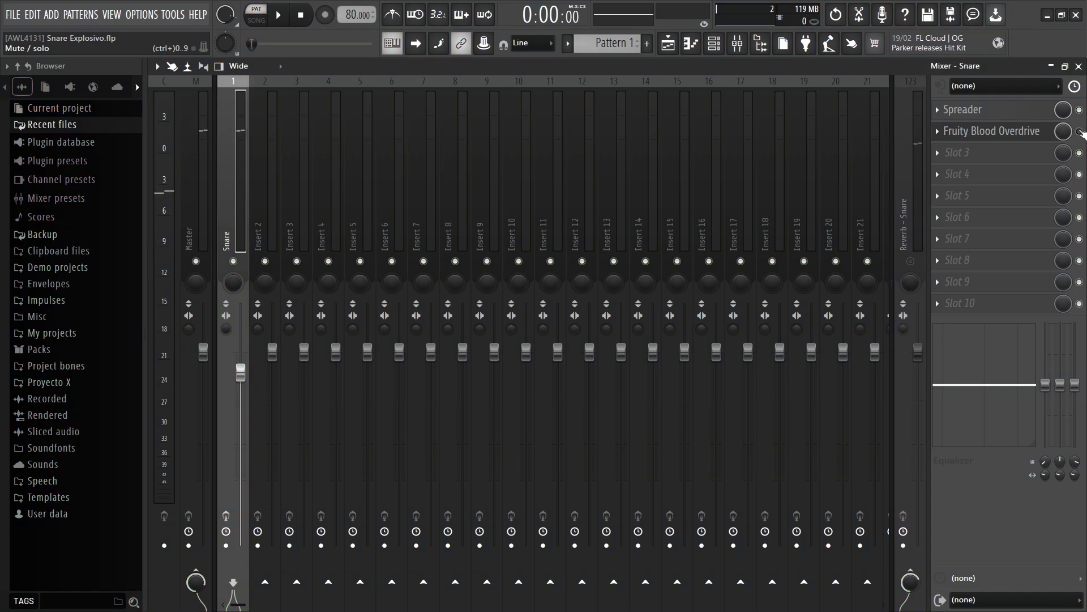
Compare the snare's playback with Fruity Blood Overdrive bypassed and enabled.
{"action": "key", "text": "space"}
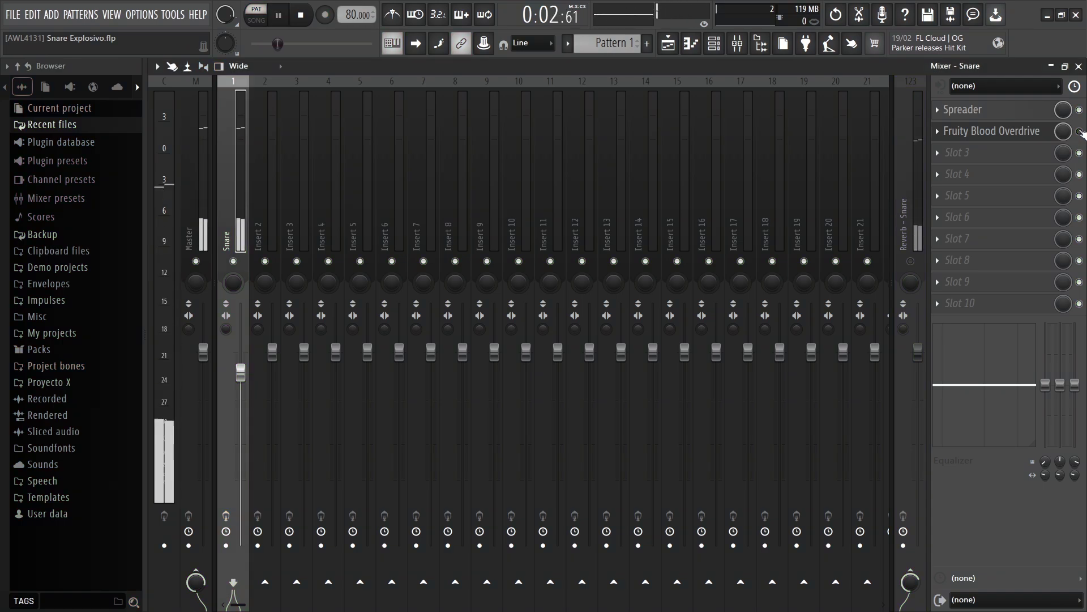
{"action": "key", "text": "space"}
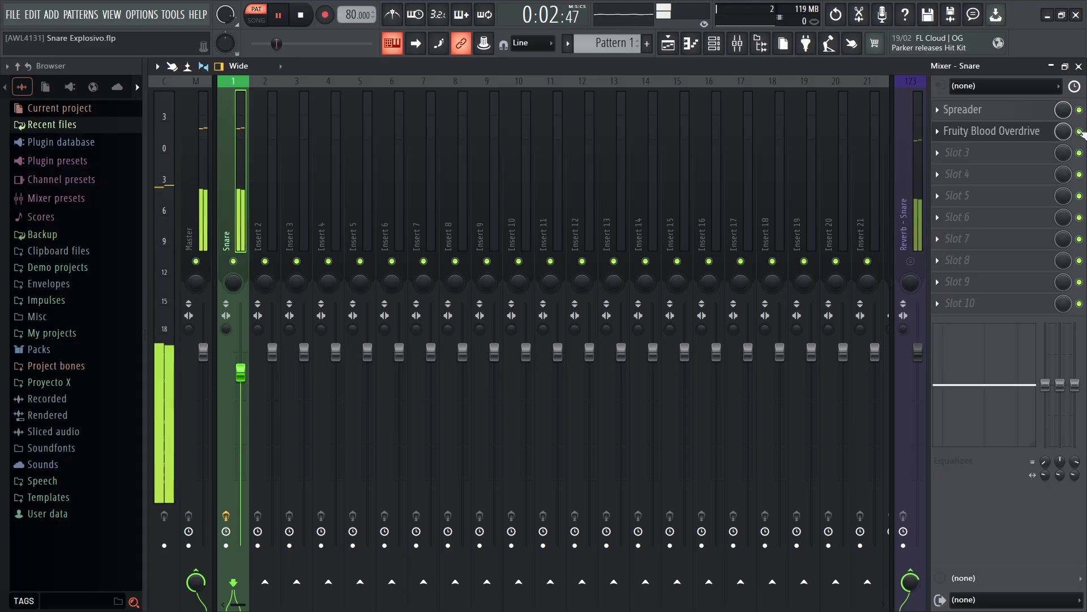
{"action": "key", "text": "space"}
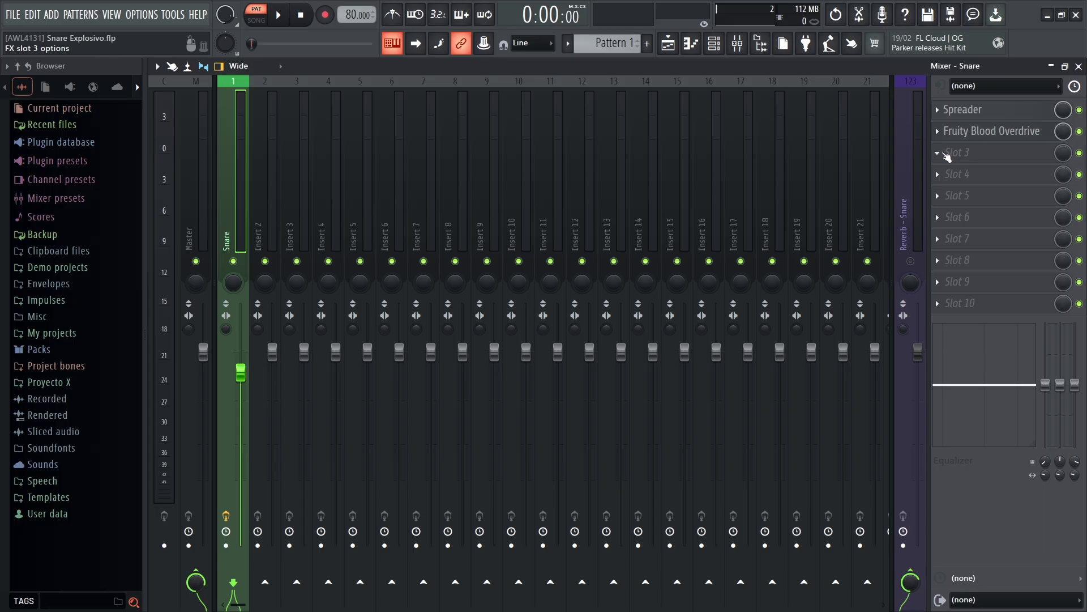
Load Fruity Parametric EQ 2 into the Snare track's third slot, enlarge its window, and play the pattern to view the spectrum.
{"action": "left_click", "coordinate": [945, 154]}
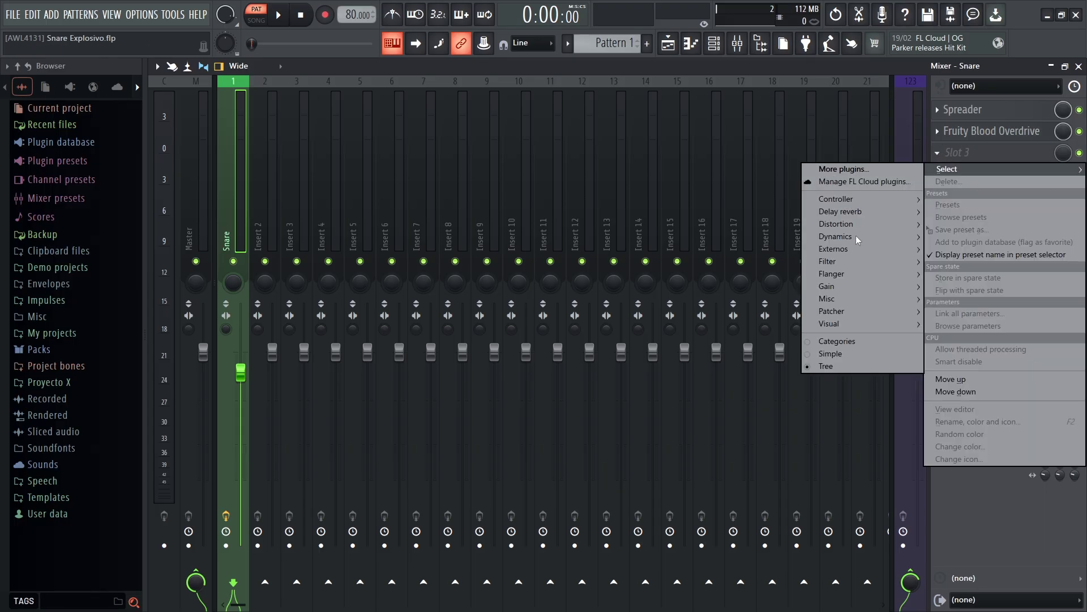
{"action": "mouse_move", "coordinate": [854, 260]}
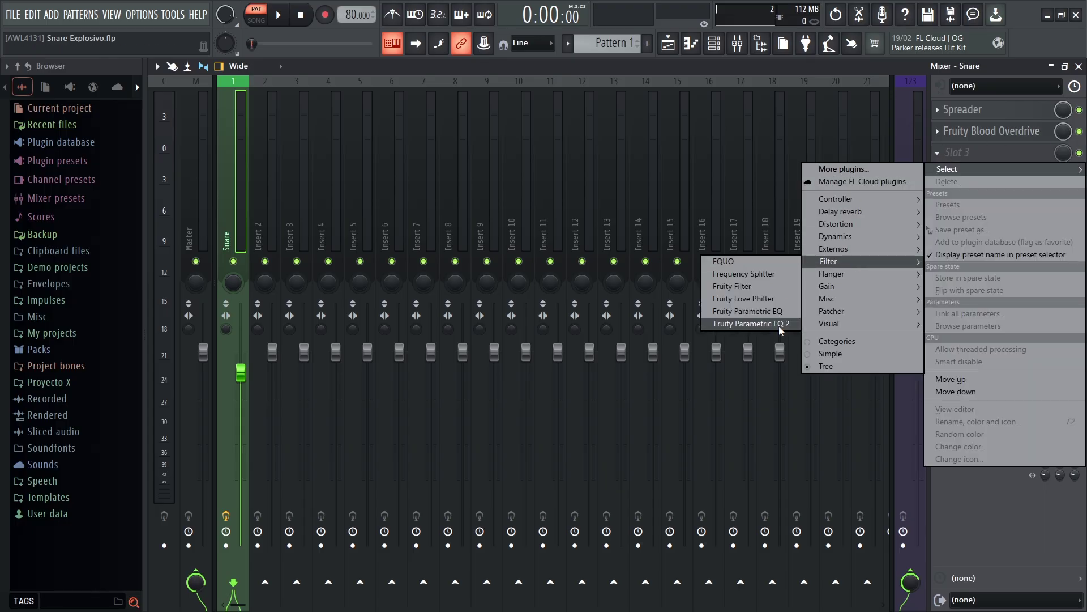
{"action": "left_click", "coordinate": [754, 324]}
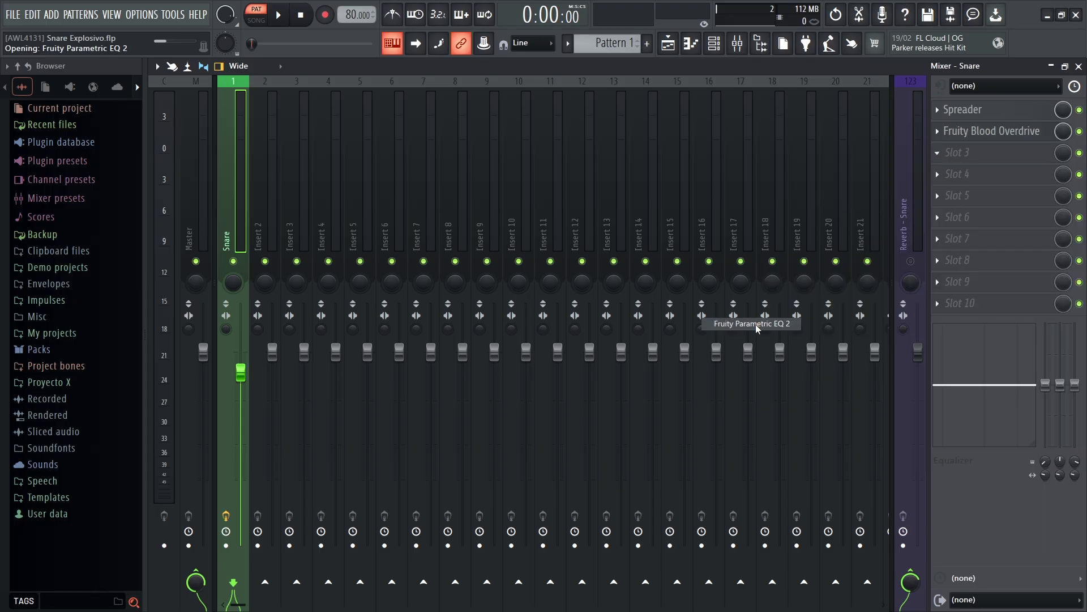
{"action": "left_click_drag", "start_coordinate": [321, 97], "coordinate": [308, 93]}
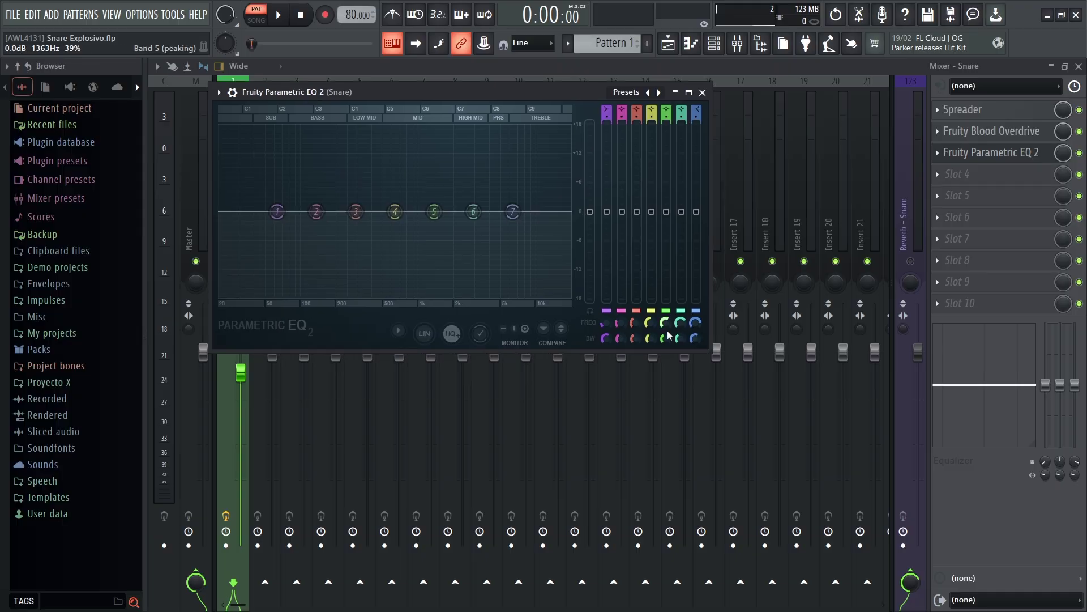
{"action": "left_click_drag", "start_coordinate": [710, 350], "coordinate": [889, 413]}
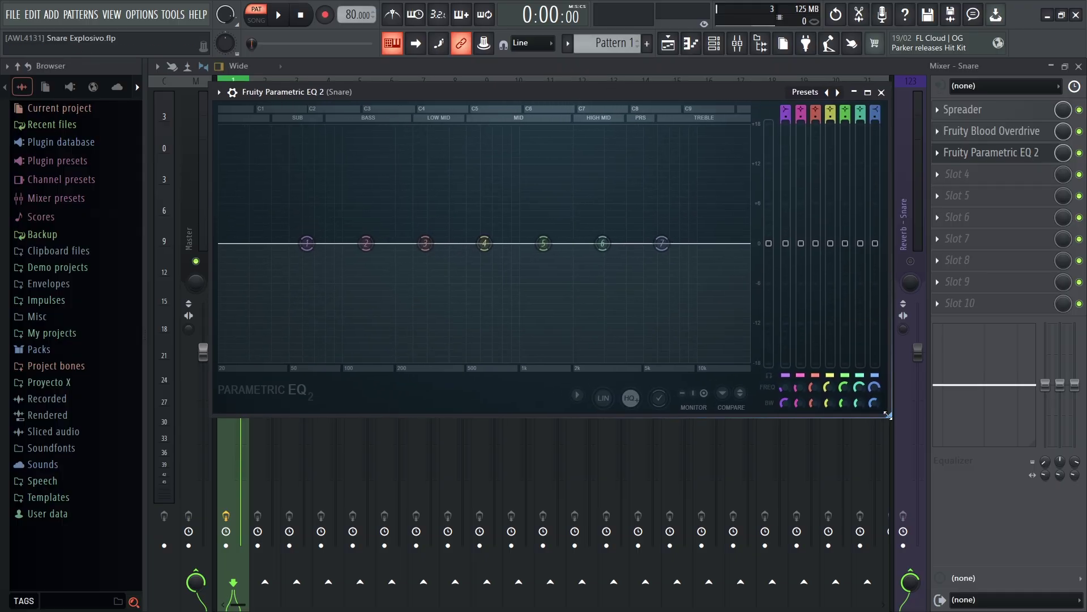
{"action": "key", "text": "space"}
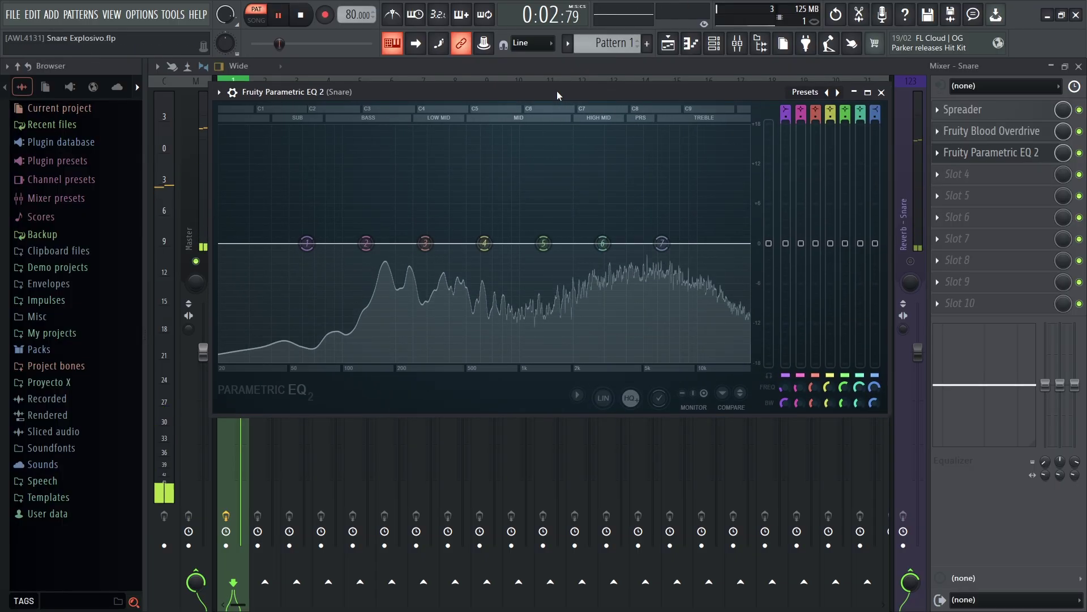
{"action": "key", "text": "space"}
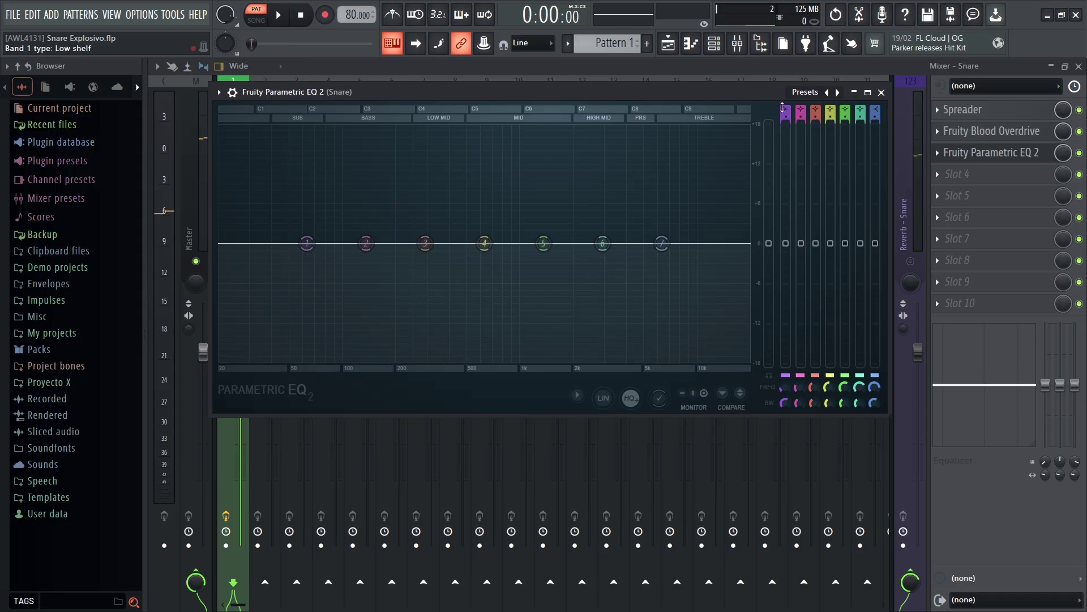
Make EQ band 1 a high pass with order Steep 6, set to 70 Hz with a bandwidth of 55%.
{"action": "mouse_move", "coordinate": [786, 109]}
{"action": "left_mouse_down"}
{"action": "mouse_move", "coordinate": [786, 121]}
{"action": "mouse_move", "coordinate": [786, 110]}
{"action": "left_mouse_up"}
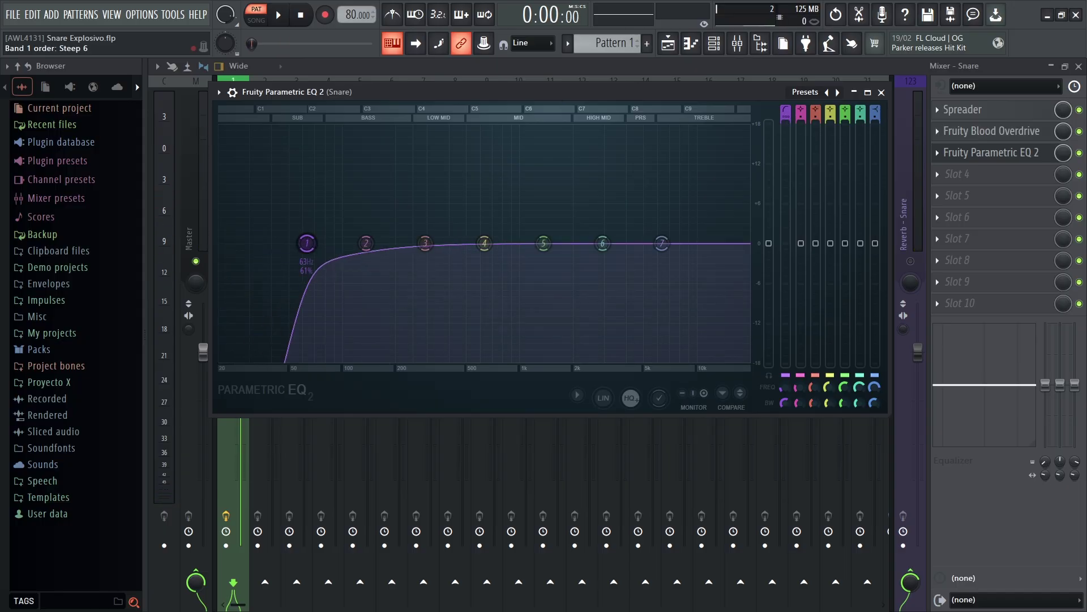
{"action": "right_click", "coordinate": [786, 375]}
{"action": "left_click", "coordinate": [834, 581]}
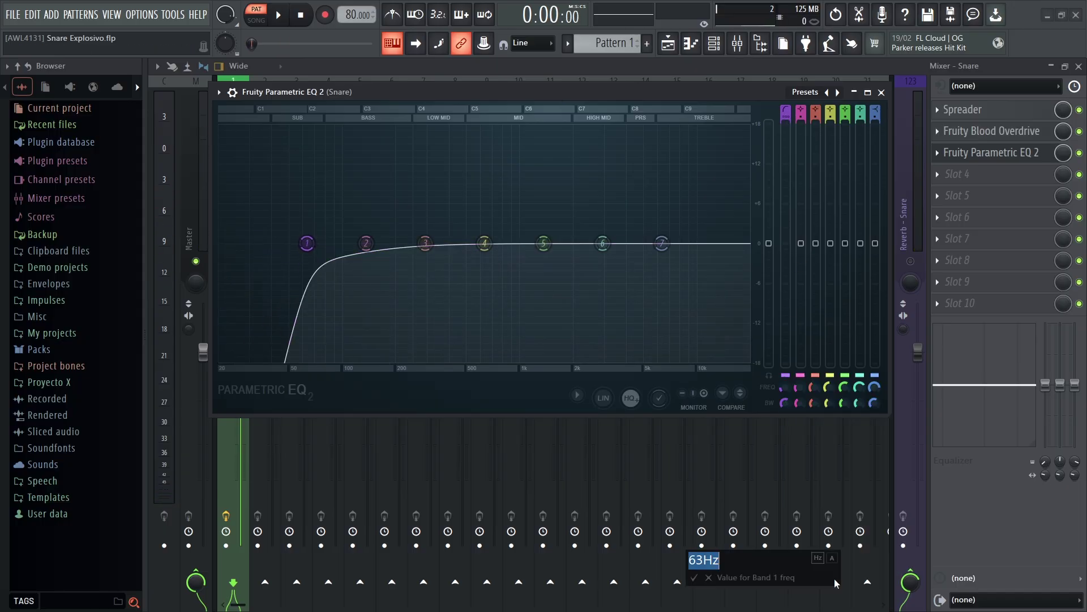
{"action": "type", "text": "70"}
{"action": "key", "text": "Return"}
{"action": "scroll", "coordinate": [785, 404], "scroll_direction": "down", "scroll_amount": 3}
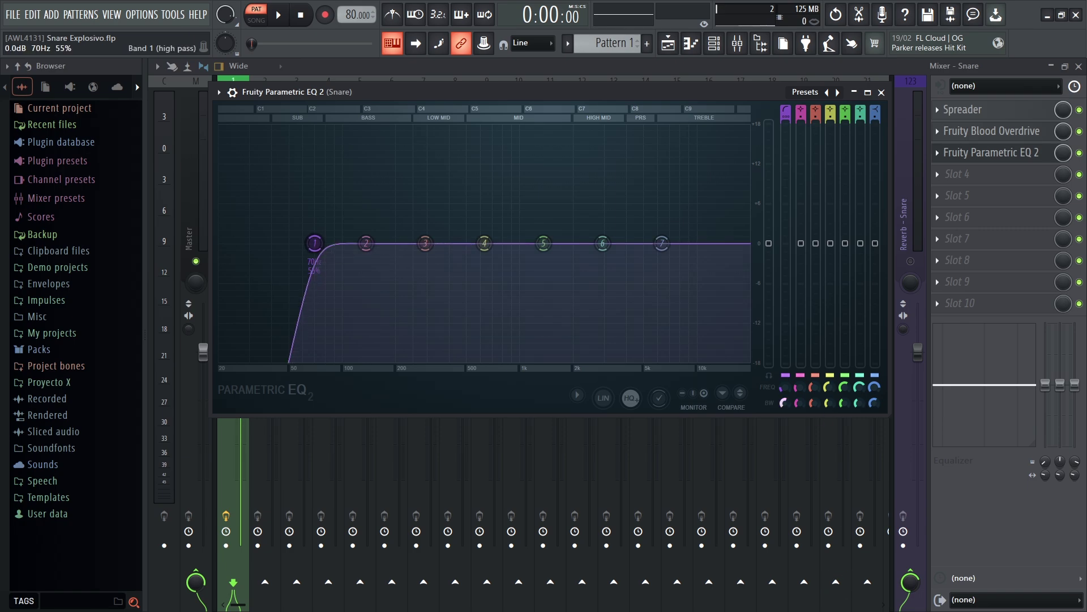
Boost EQ band 2 by 3 dB and set its frequency to 200 Hz.
{"action": "right_click", "coordinate": [801, 244]}
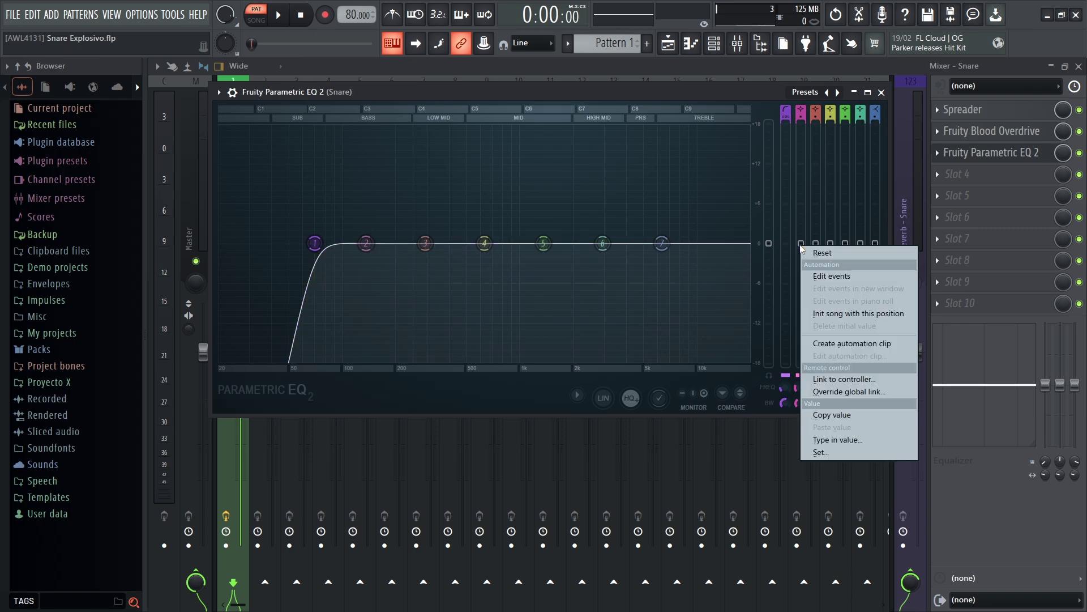
{"action": "left_click", "coordinate": [840, 440]}
{"action": "type", "text": "3"}
{"action": "key", "text": "Return"}
{"action": "right_click", "coordinate": [801, 391]}
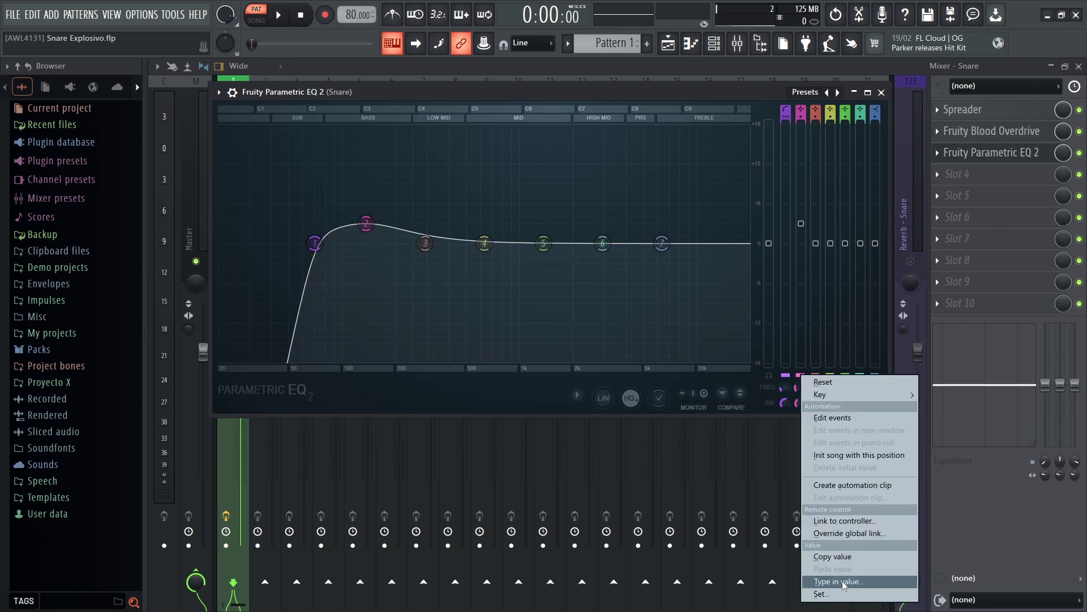
{"action": "left_click", "coordinate": [838, 583]}
{"action": "type", "text": "200"}
{"action": "key", "text": "Return"}
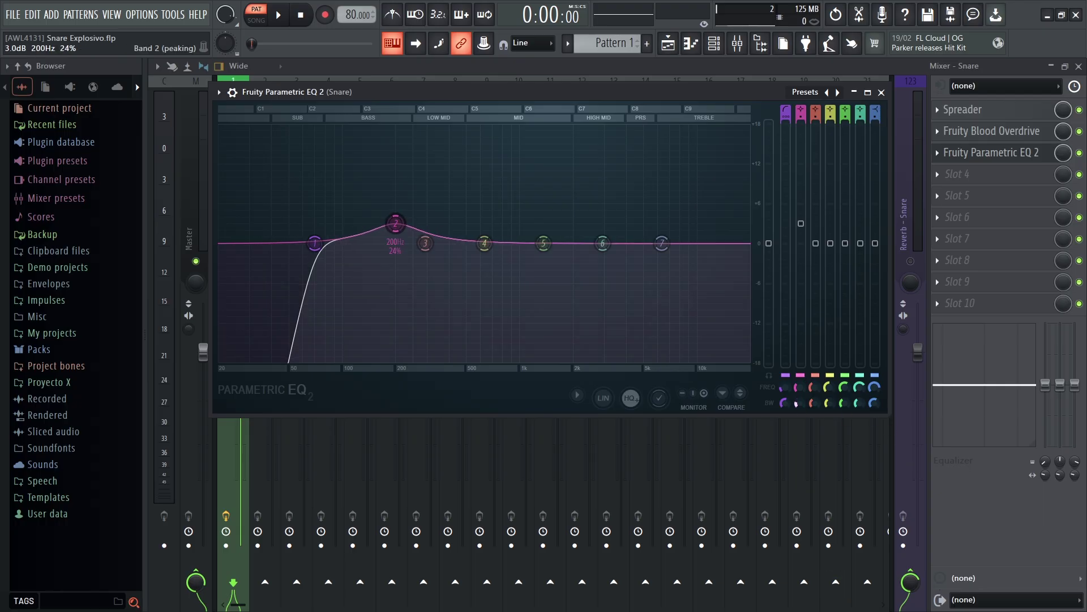
Cut EQ band 4 to -2 dB at 670 Hz and widen its bandwidth.
{"action": "right_click", "coordinate": [833, 246]}
{"action": "left_click", "coordinate": [854, 441]}
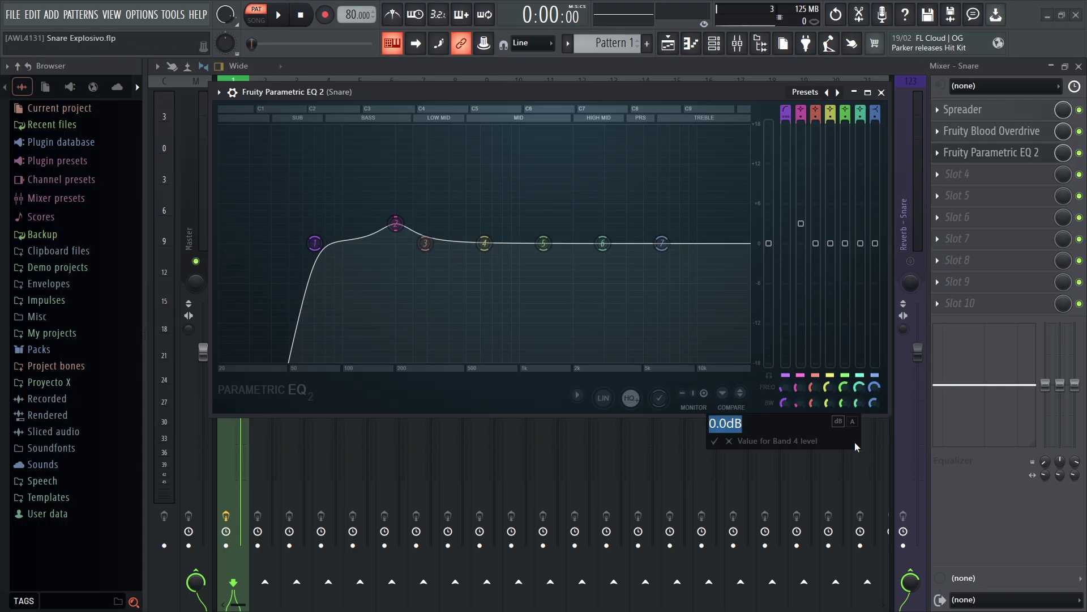
{"action": "type", "text": "-2"}
{"action": "key", "text": "Return"}
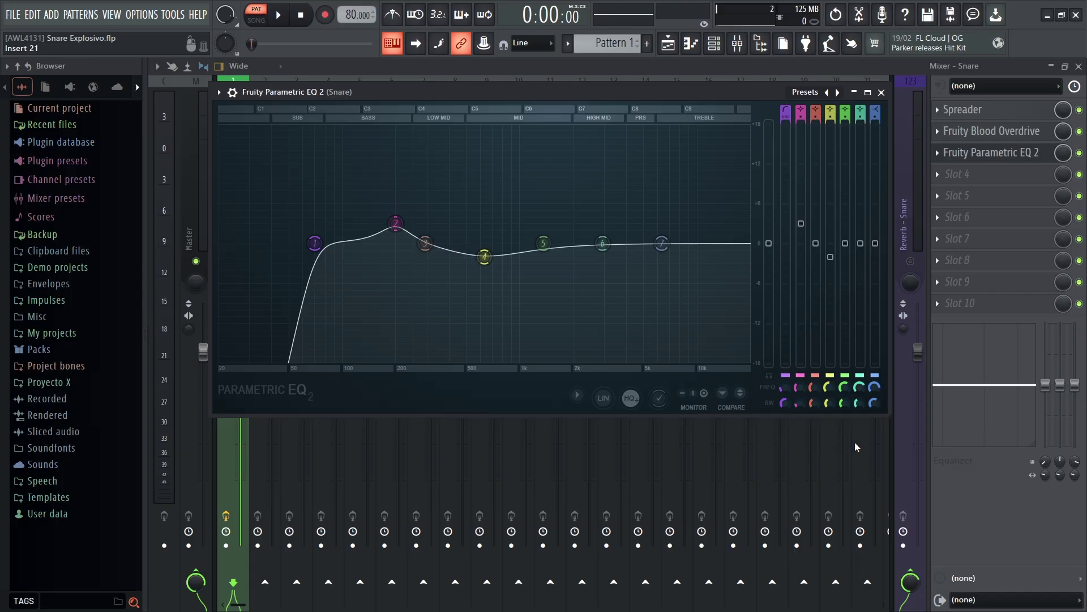
{"action": "right_click", "coordinate": [832, 388]}
{"action": "left_click", "coordinate": [867, 581]}
{"action": "type", "text": "620"}
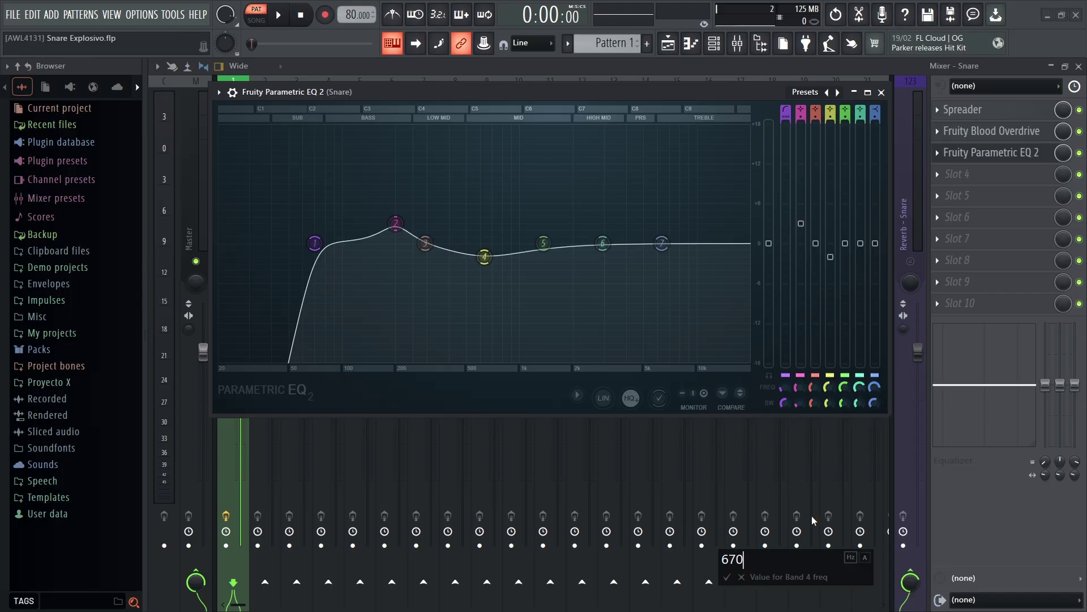
{"action": "key", "text": "Return"}
{"action": "left_click_drag", "start_coordinate": [827, 403], "coordinate": [827, 389]}
Boost EQ band 6 by 1 dB and set its frequency to 3000 Hz.
{"action": "right_click", "coordinate": [860, 243]}
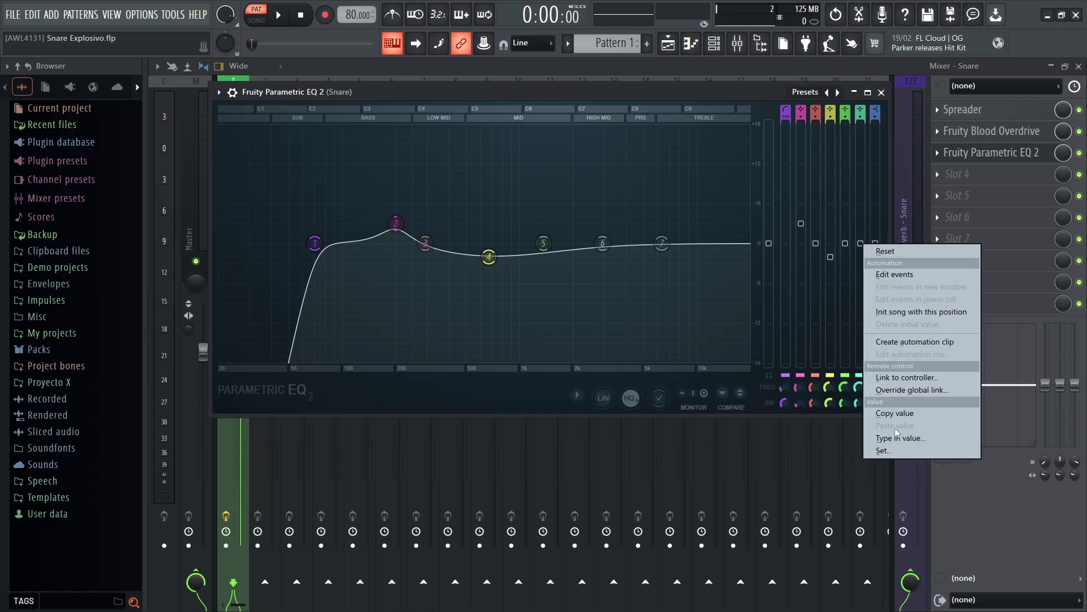
{"action": "left_click", "coordinate": [896, 439]}
{"action": "type", "text": "1"}
{"action": "key", "text": "Return"}
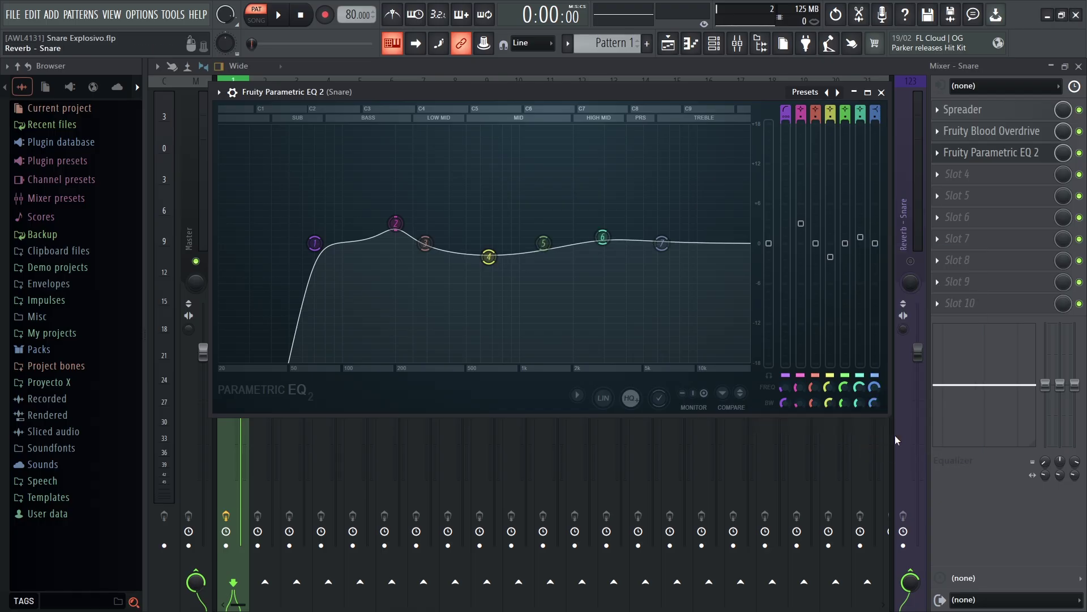
{"action": "right_click", "coordinate": [859, 387]}
{"action": "left_click", "coordinate": [912, 583]}
{"action": "type", "text": "3000"}
{"action": "key", "text": "Return"}
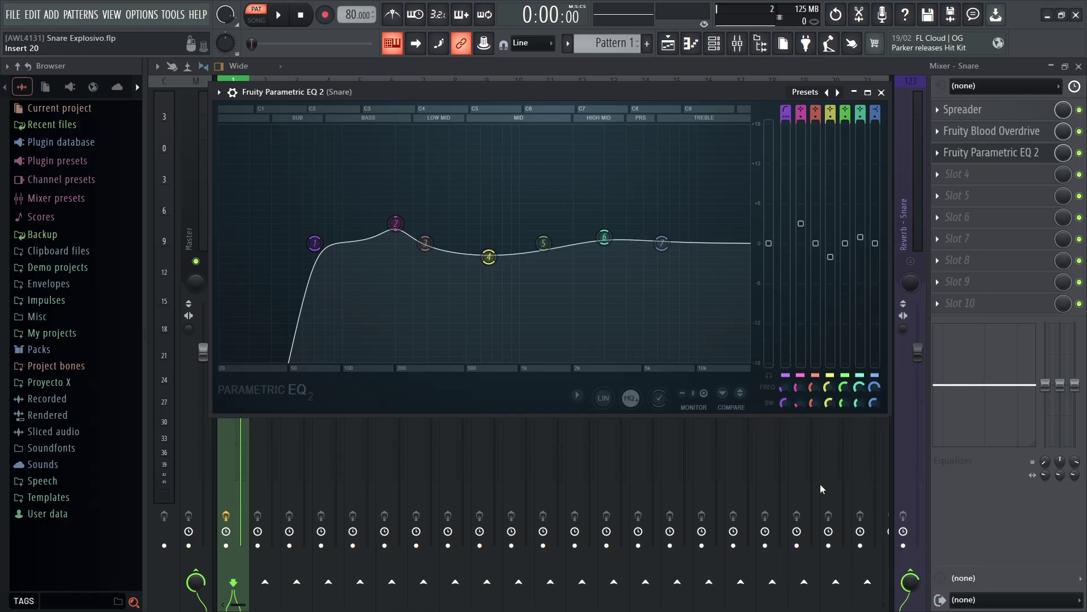
Set EQ band 7's frequency to 8000 Hz and its level to -3 dB.
{"action": "right_click", "coordinate": [875, 400]}
{"action": "left_click", "coordinate": [907, 581]}
{"action": "type", "text": "8000"}
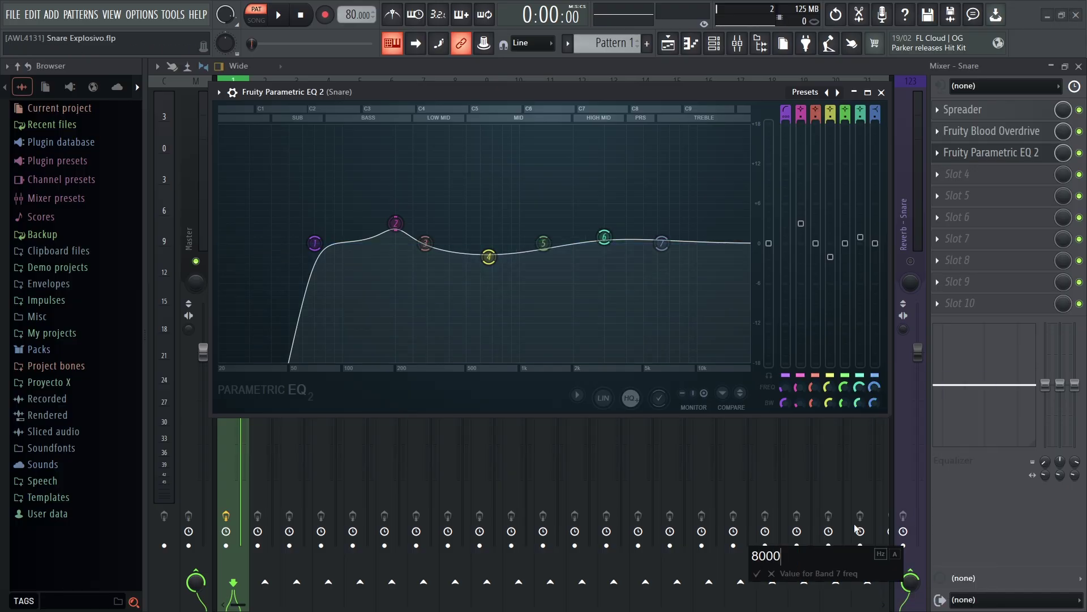
{"action": "key", "text": "Return"}
{"action": "right_click", "coordinate": [877, 248]}
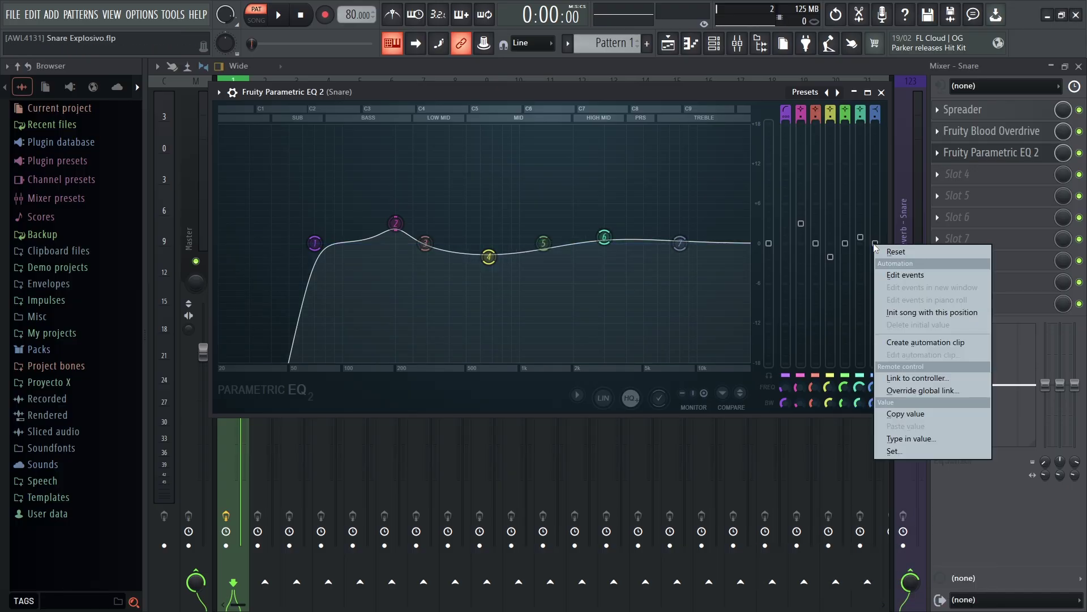
{"action": "left_click", "coordinate": [899, 435]}
{"action": "type", "text": "-3"}
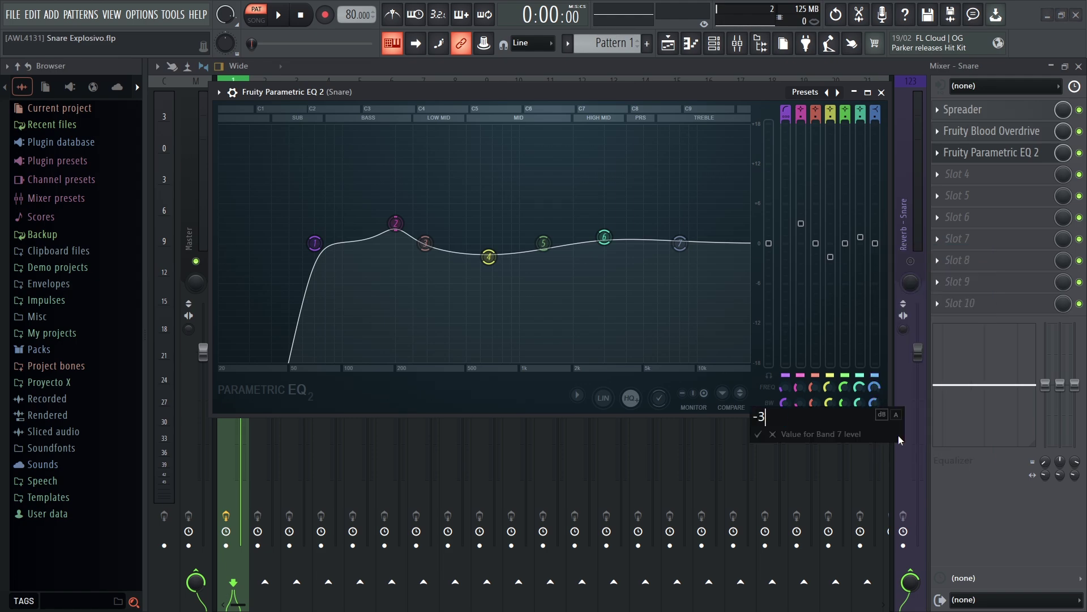
{"action": "key", "text": "Return"}
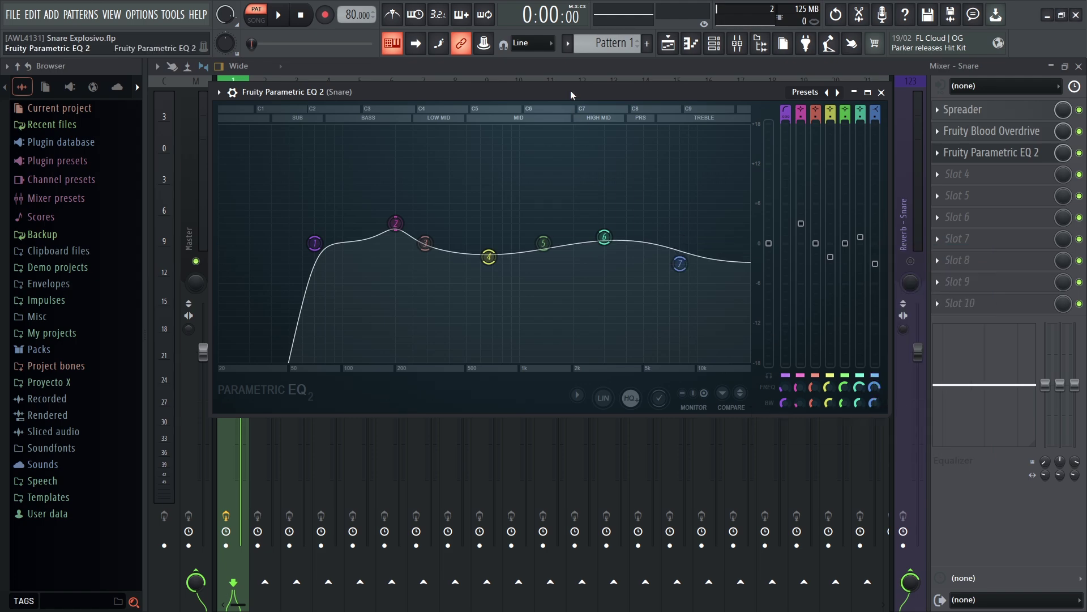
Play the equalized snare, close the EQ window, and compare playback with Fruity Parametric EQ 2 bypassed and enabled.
{"action": "key", "text": "space"}
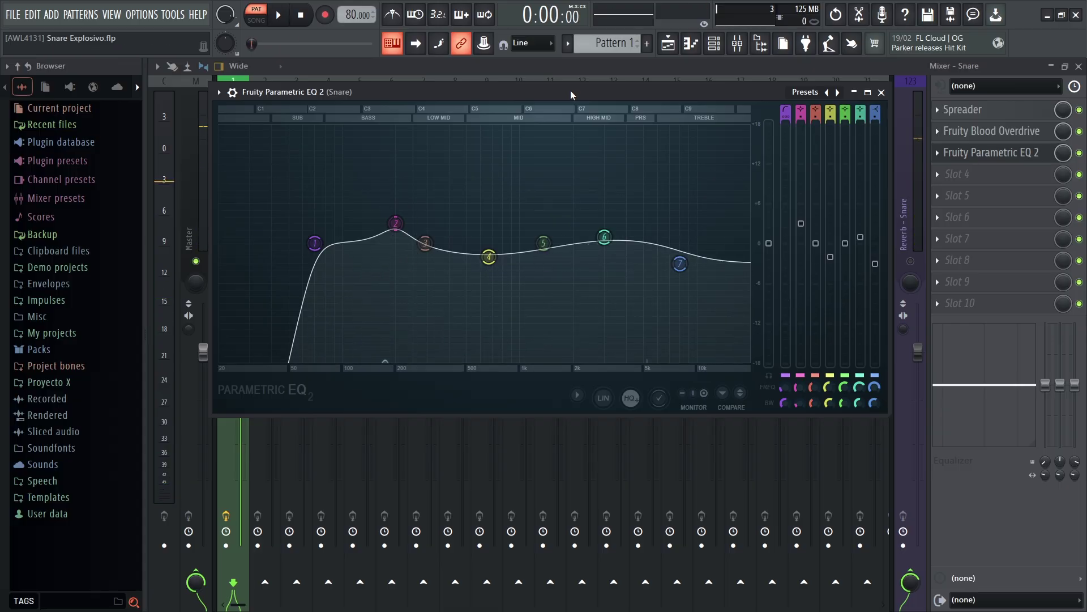
{"action": "key", "text": "Escape"}
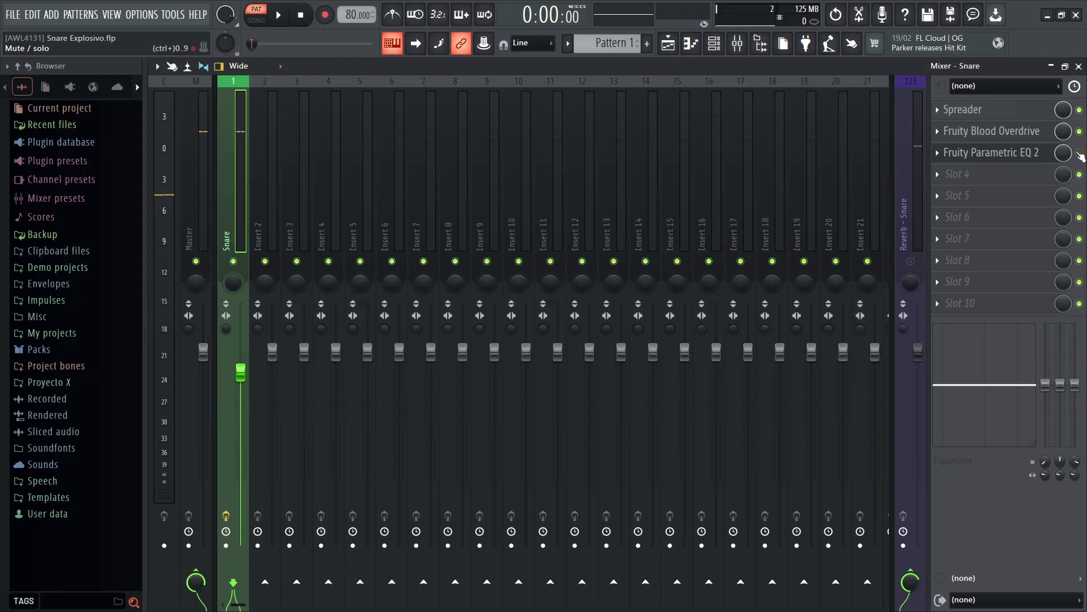
{"action": "key", "text": "space"}
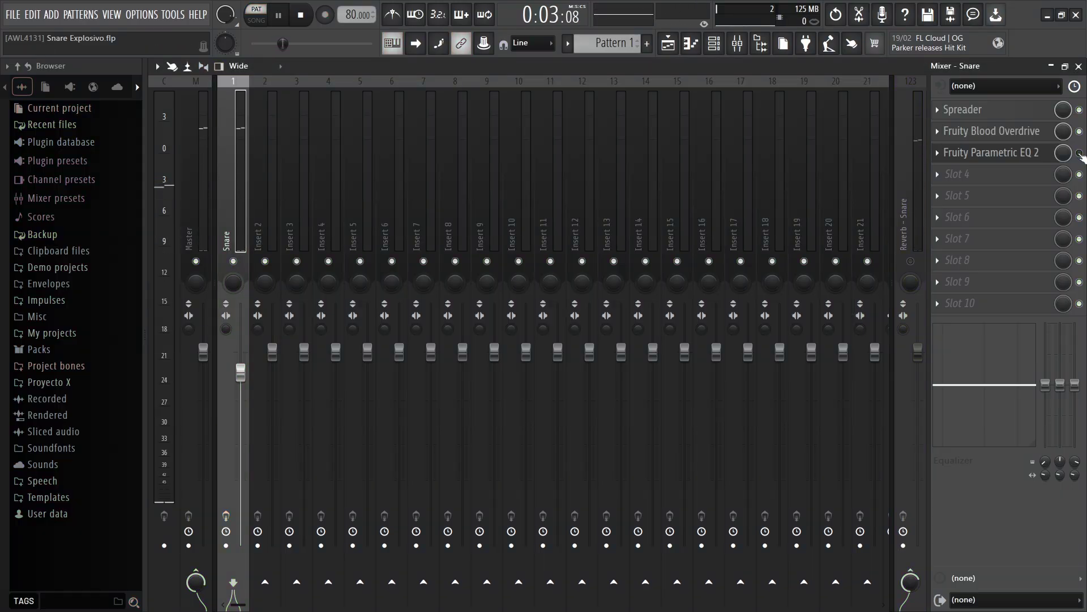
{"action": "key", "text": "space"}
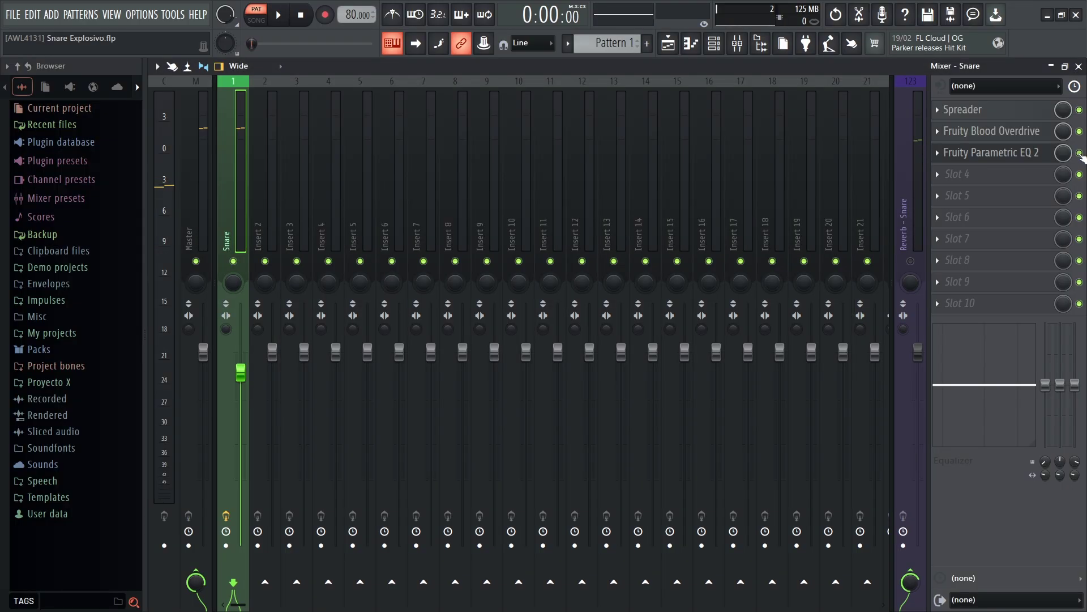
{"action": "key", "text": "space"}
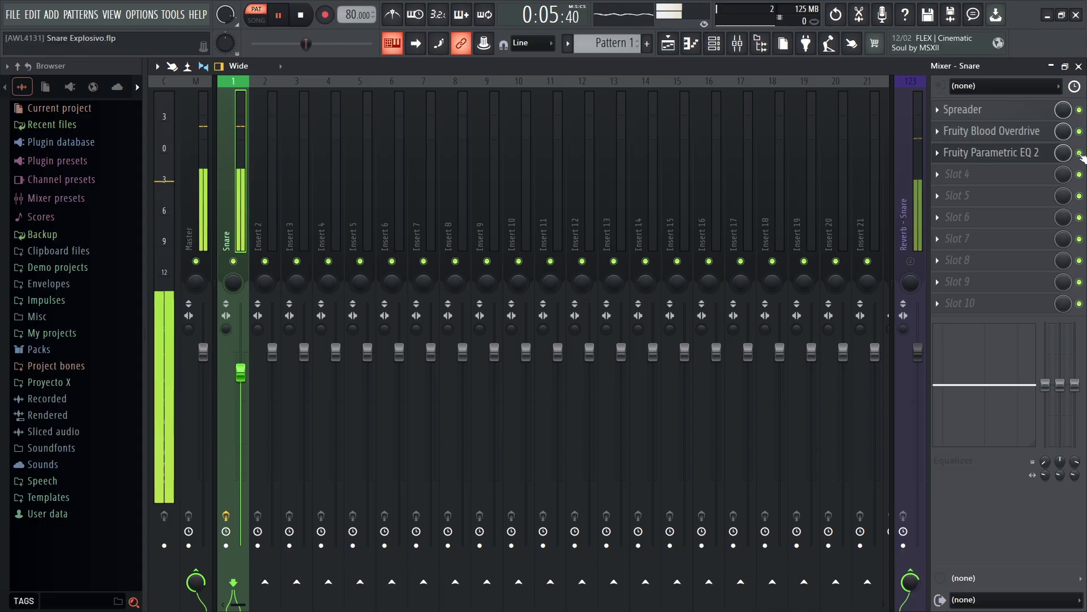
Add Fruity Limiter to slot 4 of the Snare track, enlarge its window, and play the snare through it.
{"action": "key", "text": "space"}
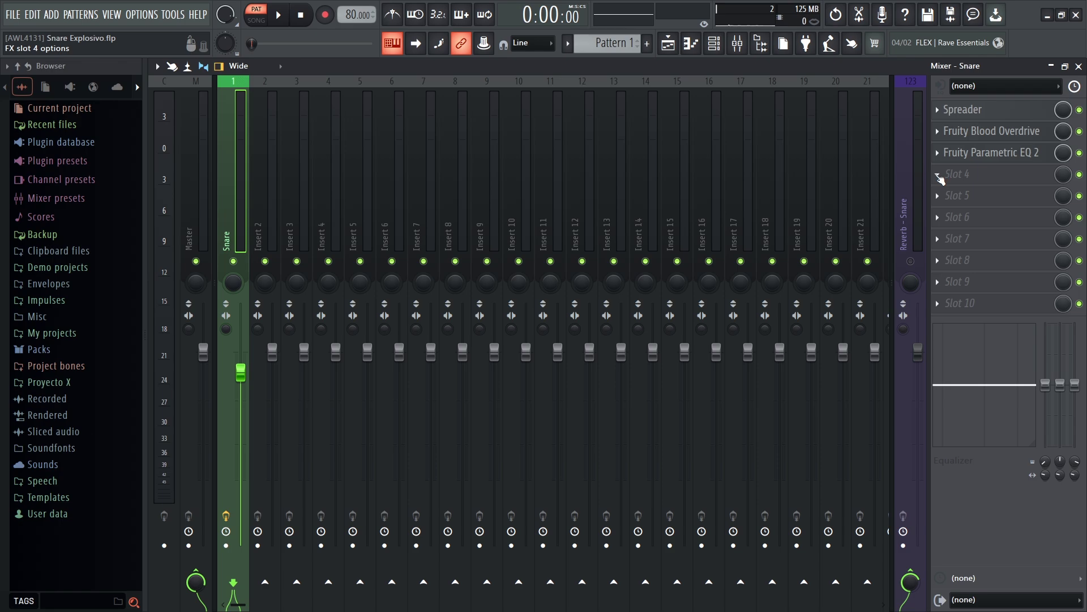
{"action": "left_click", "coordinate": [939, 177]}
{"action": "mouse_move", "coordinate": [881, 262]}
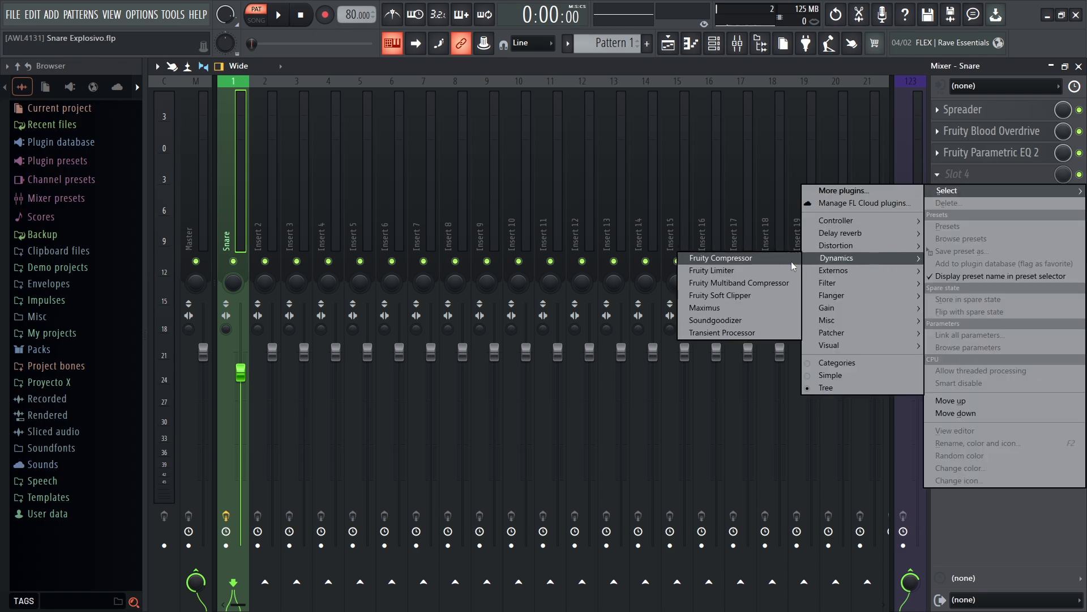
{"action": "left_click", "coordinate": [758, 273]}
{"action": "left_click_drag", "start_coordinate": [460, 91], "coordinate": [469, 94]}
{"action": "left_click_drag", "start_coordinate": [655, 323], "coordinate": [904, 437]}
{"action": "key", "text": "space"}
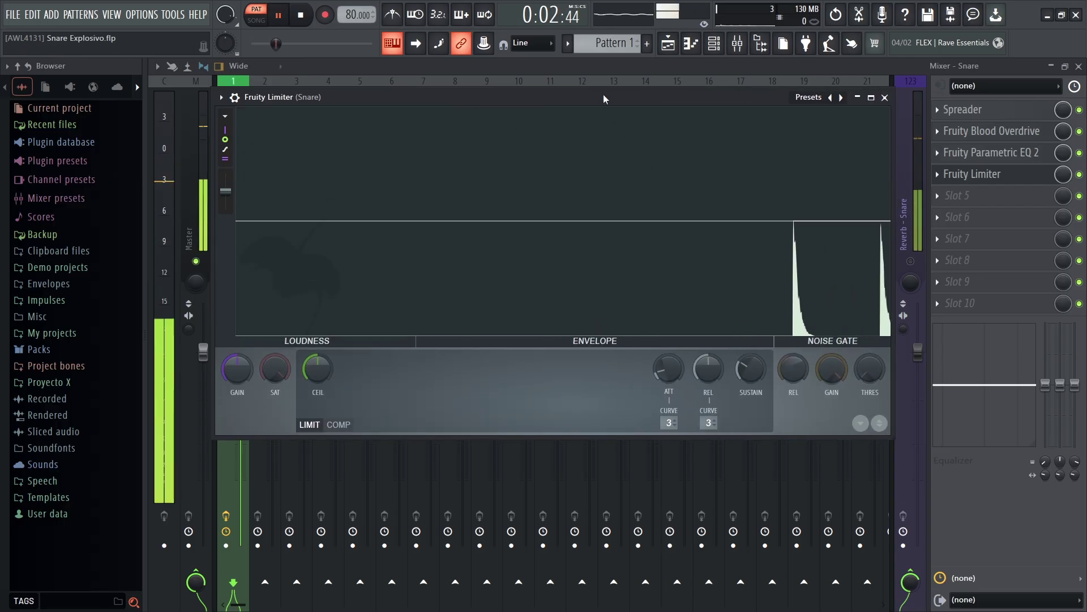
{"action": "key", "text": "space"}
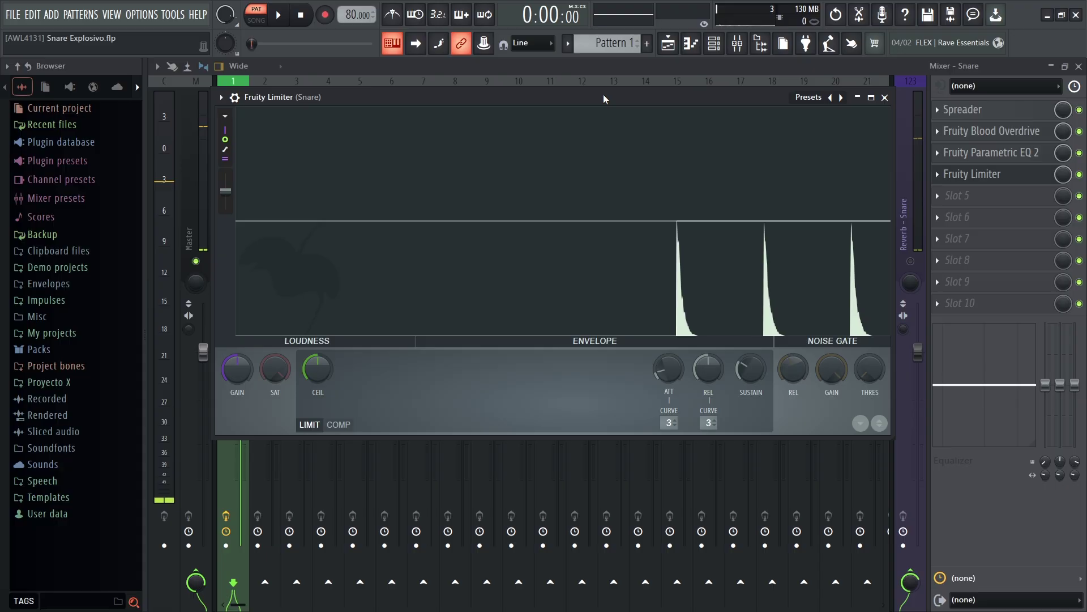
Switch Fruity Limiter to compressor mode and set its threshold to -6 dB.
{"action": "left_click", "coordinate": [339, 424]}
{"action": "right_click", "coordinate": [317, 367]}
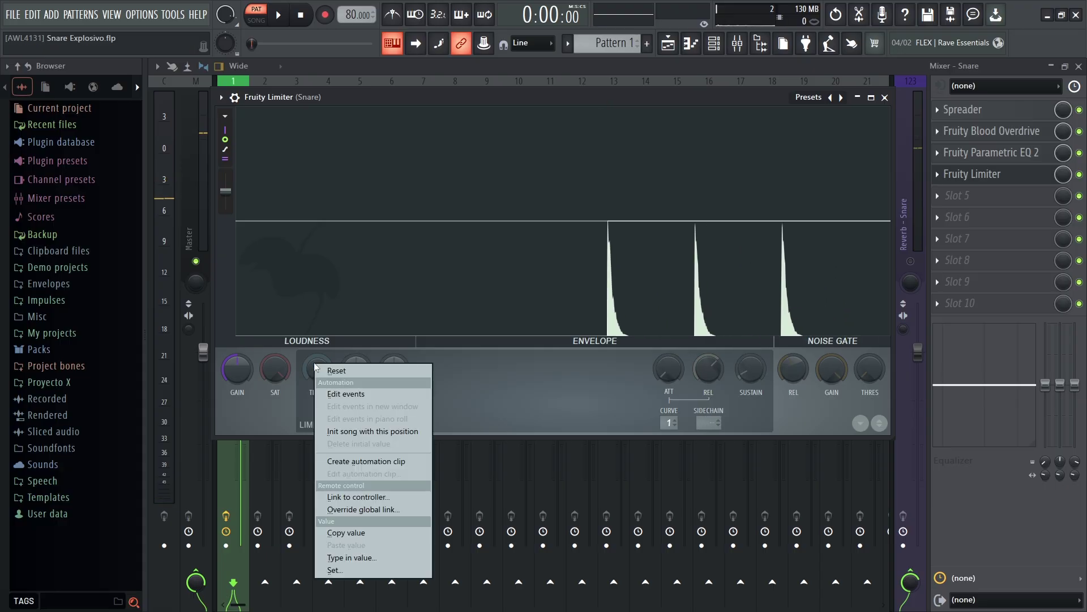
{"action": "left_click", "coordinate": [367, 556]}
{"action": "type", "text": "-6"}
{"action": "key", "text": "Return"}
Set the compressor's knee to 30 and raise its ratio to about 3.9:1.
{"action": "right_click", "coordinate": [362, 375]}
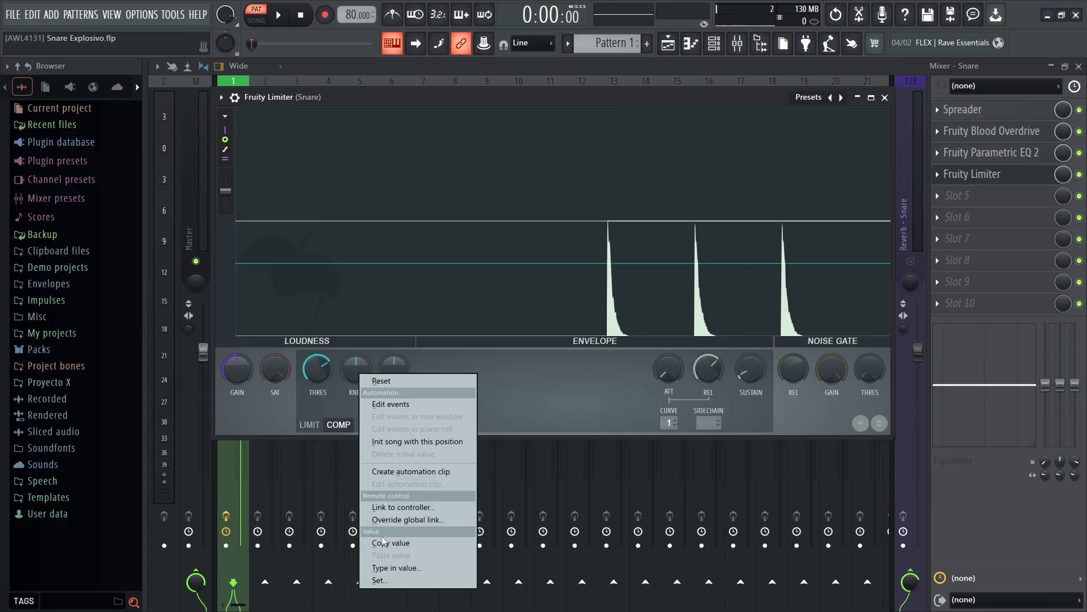
{"action": "left_click", "coordinate": [395, 567]}
{"action": "type", "text": "30"}
{"action": "key", "text": "Return"}
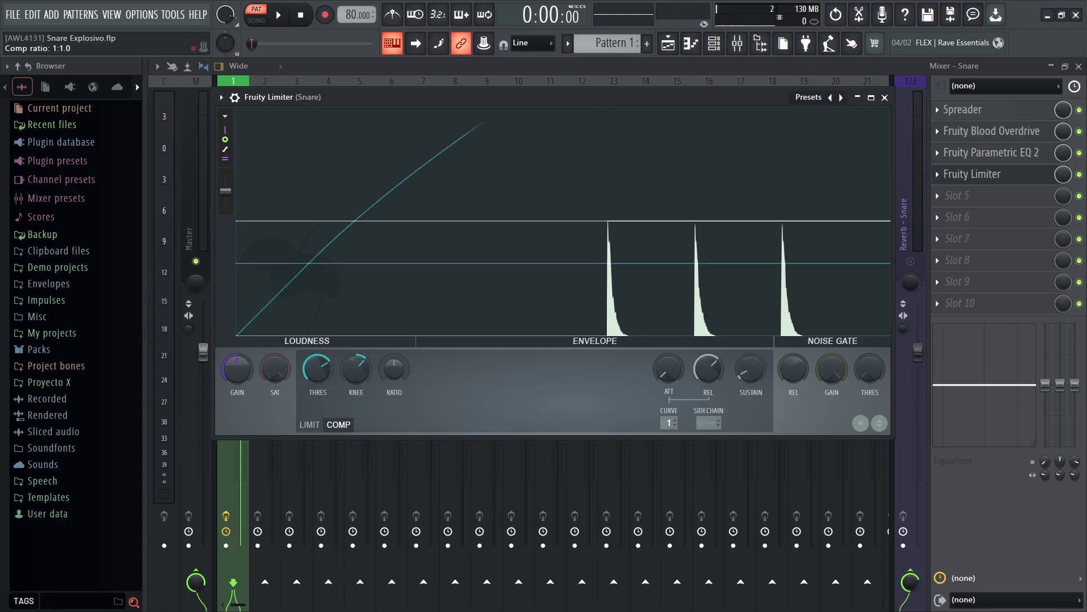
{"action": "left_click_drag", "start_coordinate": [394, 369], "coordinate": [395, 342]}
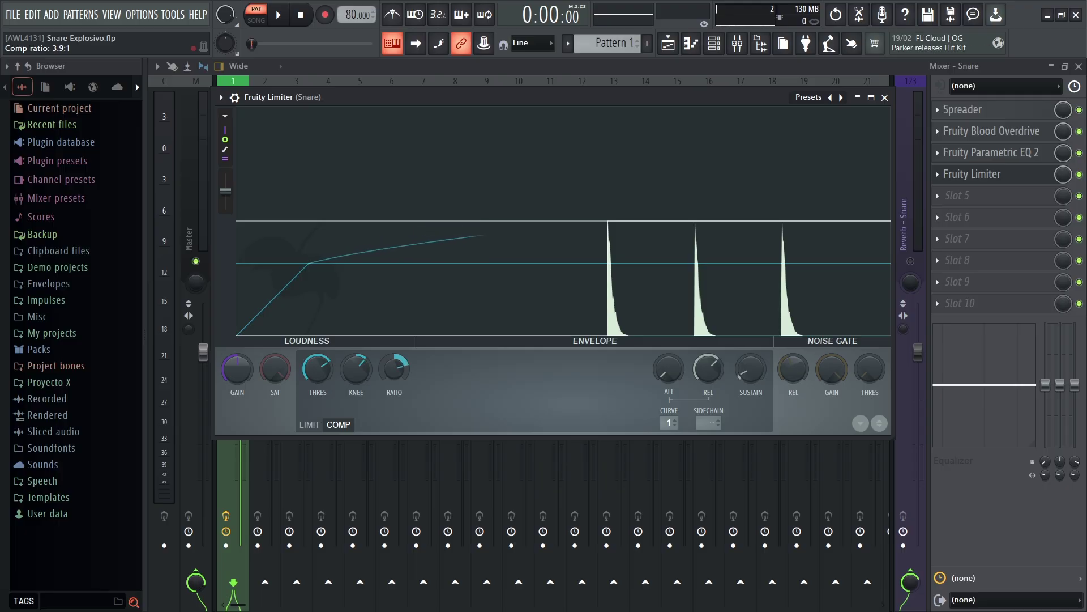
Set the compressor's attack time to 1 ms.
{"action": "right_click", "coordinate": [669, 369]}
{"action": "left_click", "coordinate": [685, 559]}
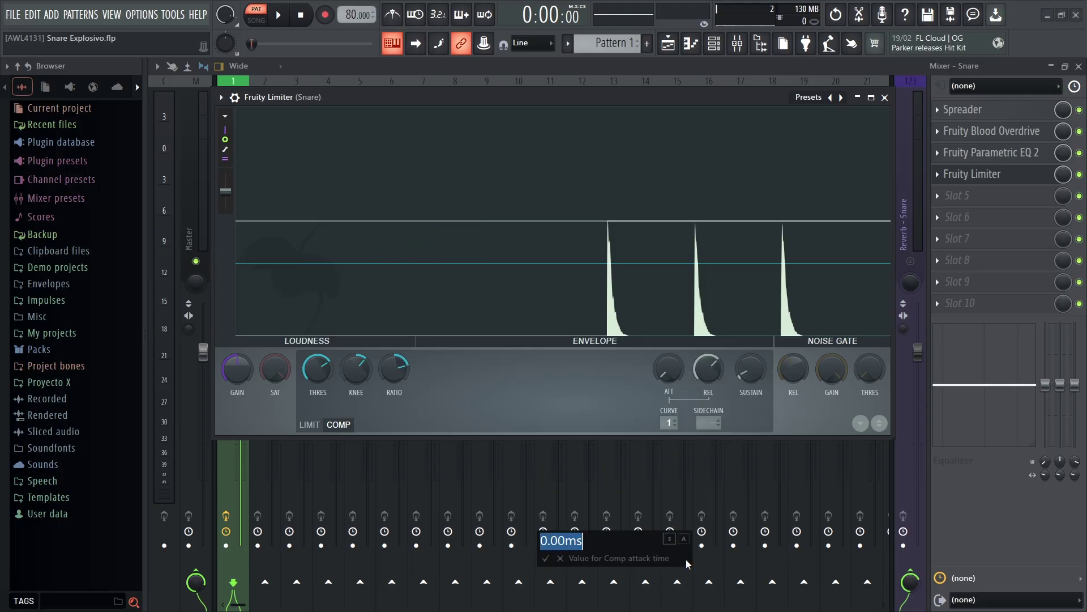
{"action": "type", "text": "1"}
{"action": "key", "text": "Return"}
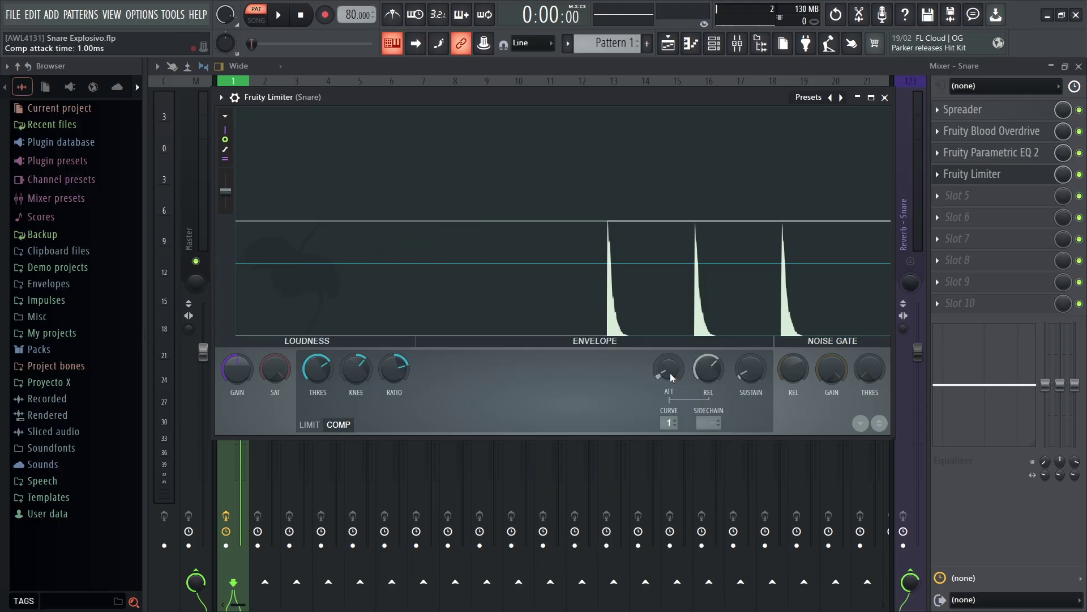
Set the compressor's release time to 120 ms with curve 3, and play the compressed snare.
{"action": "right_click", "coordinate": [706, 372]}
{"action": "left_click", "coordinate": [733, 576]}
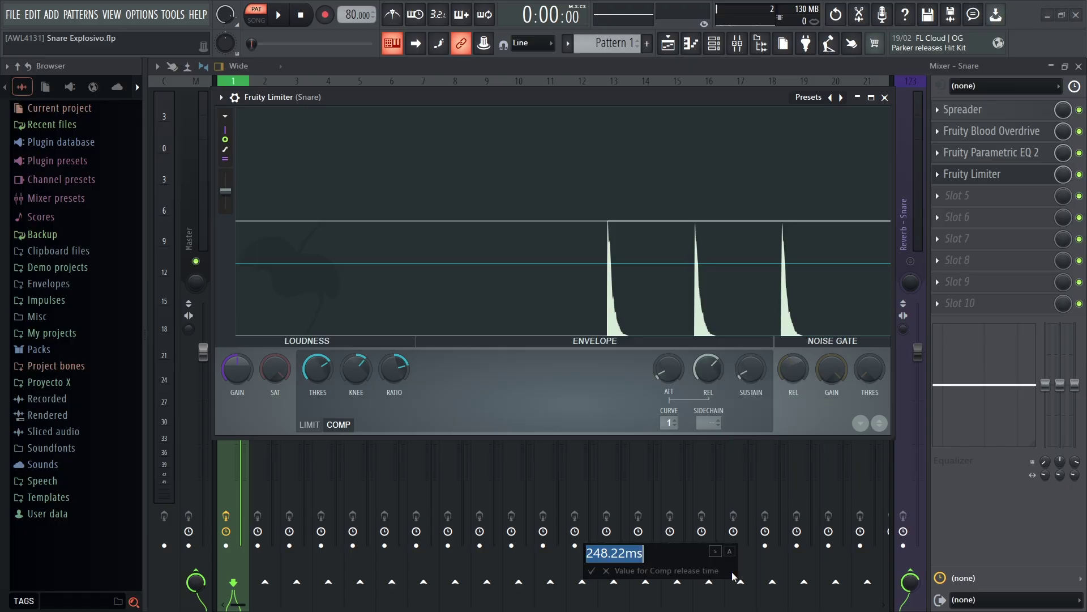
{"action": "type", "text": "120"}
{"action": "key", "text": "Return"}
{"action": "scroll", "coordinate": [669, 422], "scroll_direction": "up", "scroll_amount": 1}
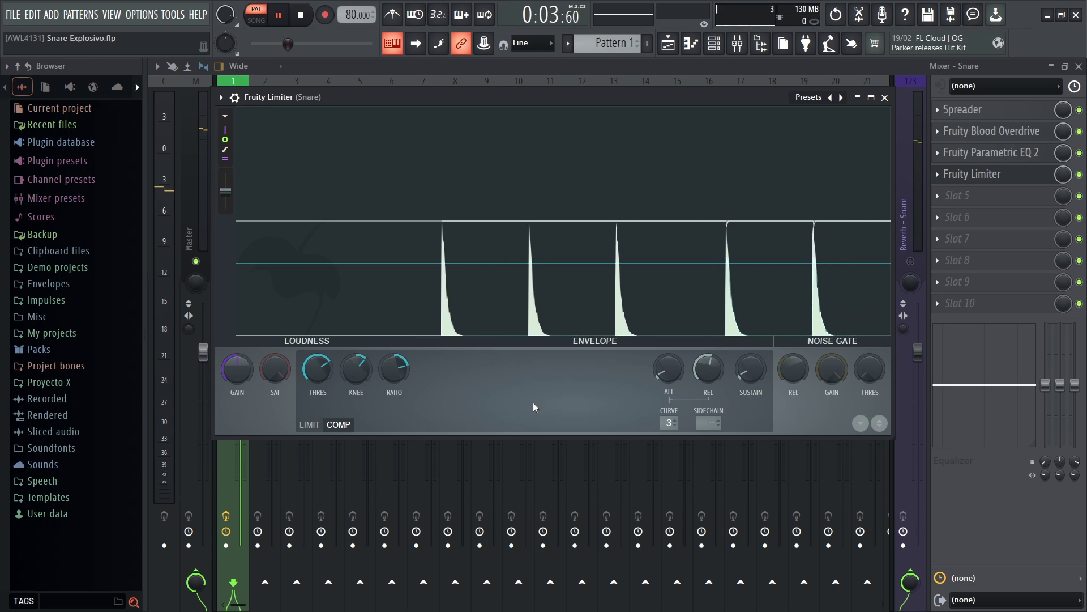
{"action": "key", "text": "space"}
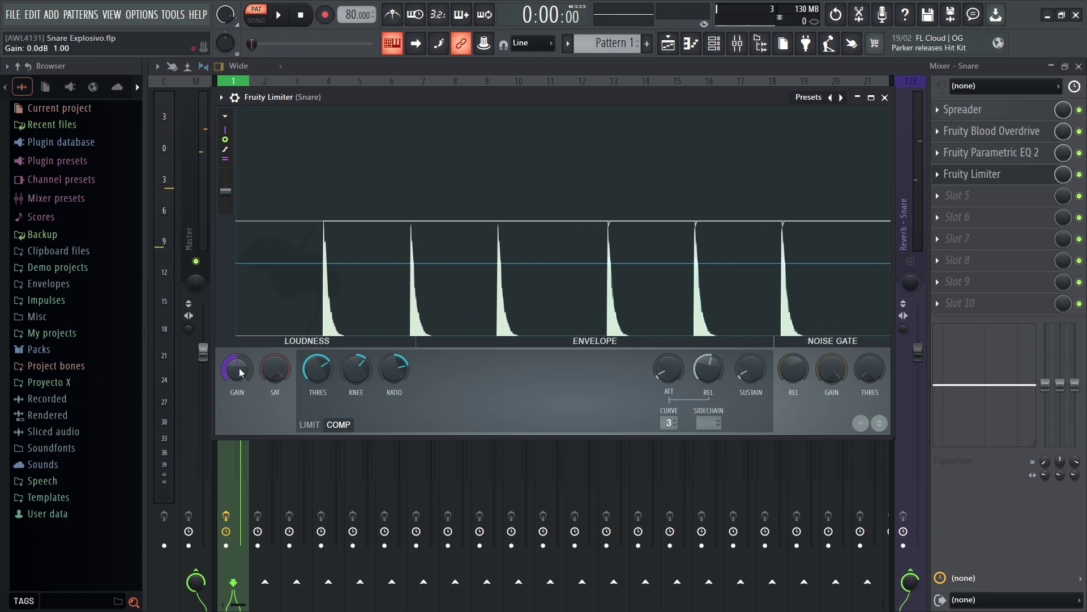
Raise the gain in Fruity Limiter and play the snare to check the louder level.
{"action": "right_click", "coordinate": [239, 371]}
{"action": "left_click", "coordinate": [283, 538]}
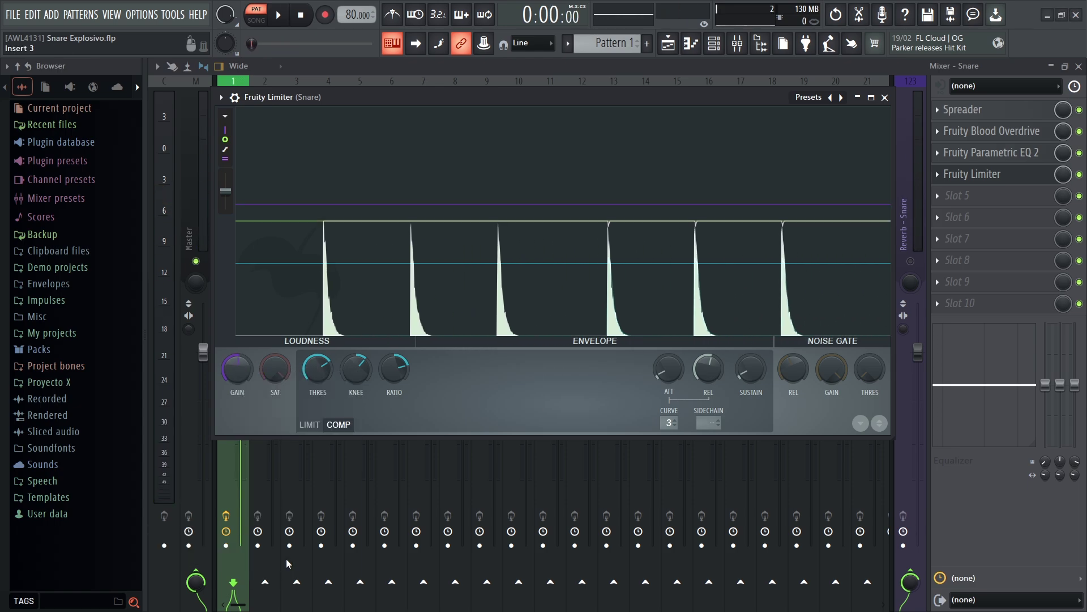
{"action": "key", "text": "space"}
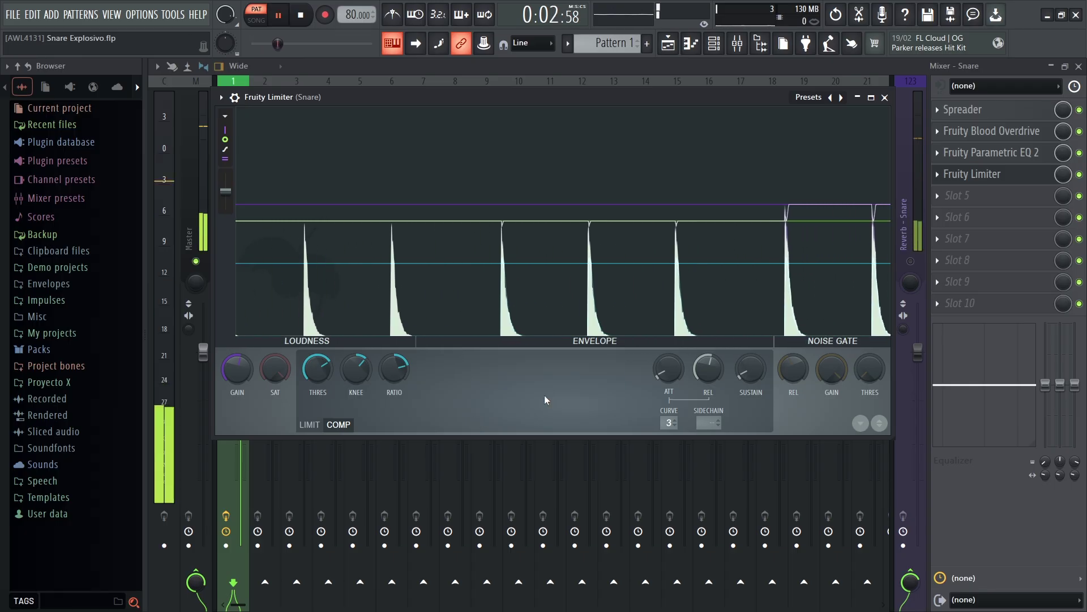
{"action": "key", "text": "space"}
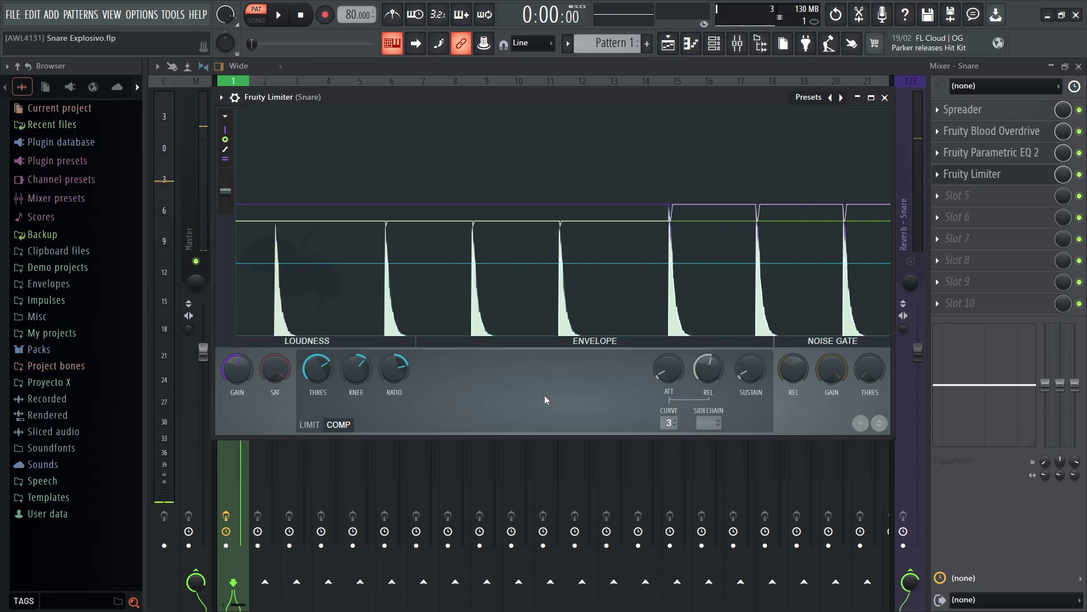
Switch Fruity Limiter to limiter mode, set the ceiling to -3 dB, and play the limited snare.
{"action": "left_click", "coordinate": [309, 425]}
{"action": "right_click", "coordinate": [324, 395]}
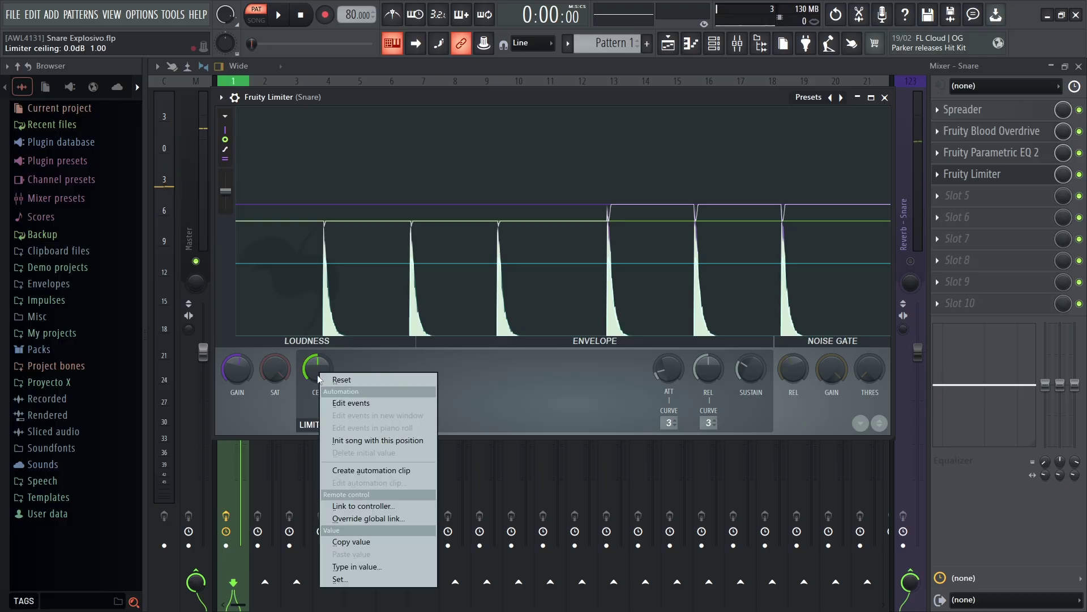
{"action": "left_click", "coordinate": [349, 567]}
{"action": "type", "text": "-3"}
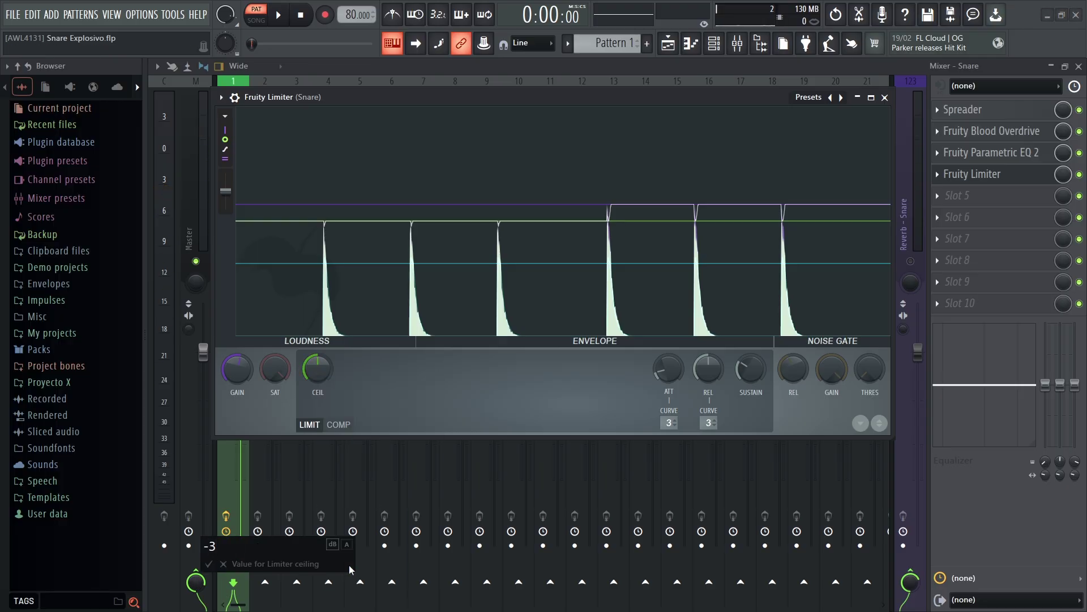
{"action": "key", "text": "Return"}
{"action": "key", "text": "space"}
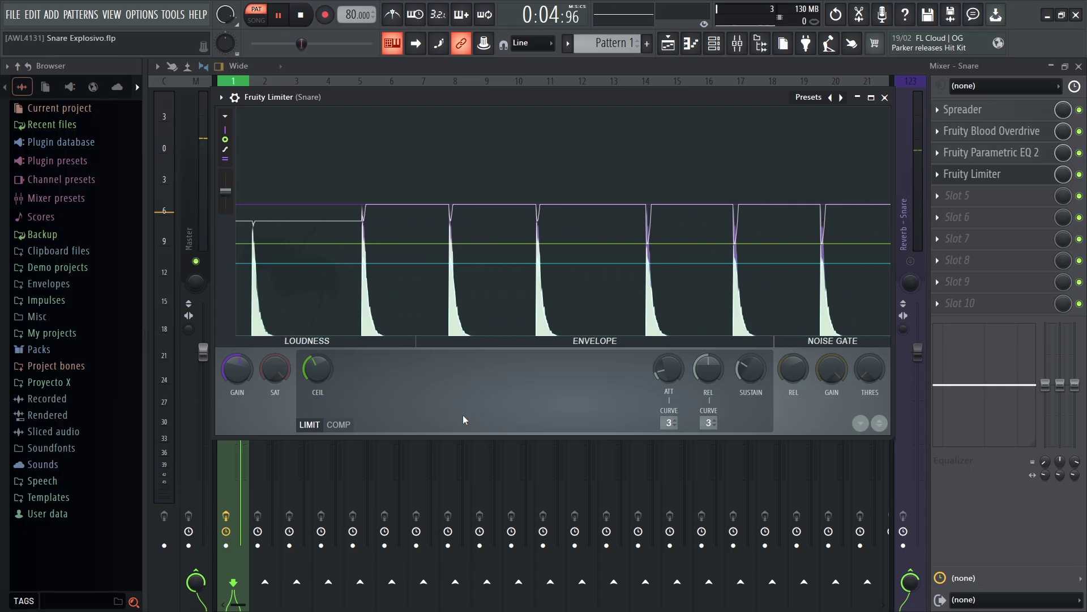
{"action": "key", "text": "space"}
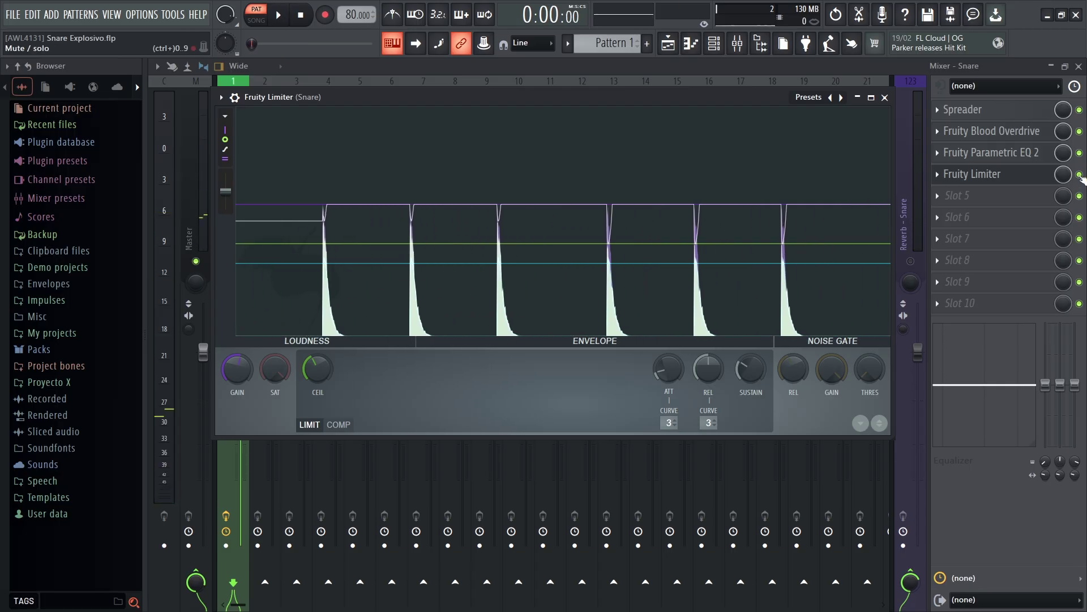
Close the Fruity Limiter window and compare playback of the snare with the limiter bypassed and enabled.
{"action": "key", "text": "Escape"}
{"action": "key", "text": "space"}
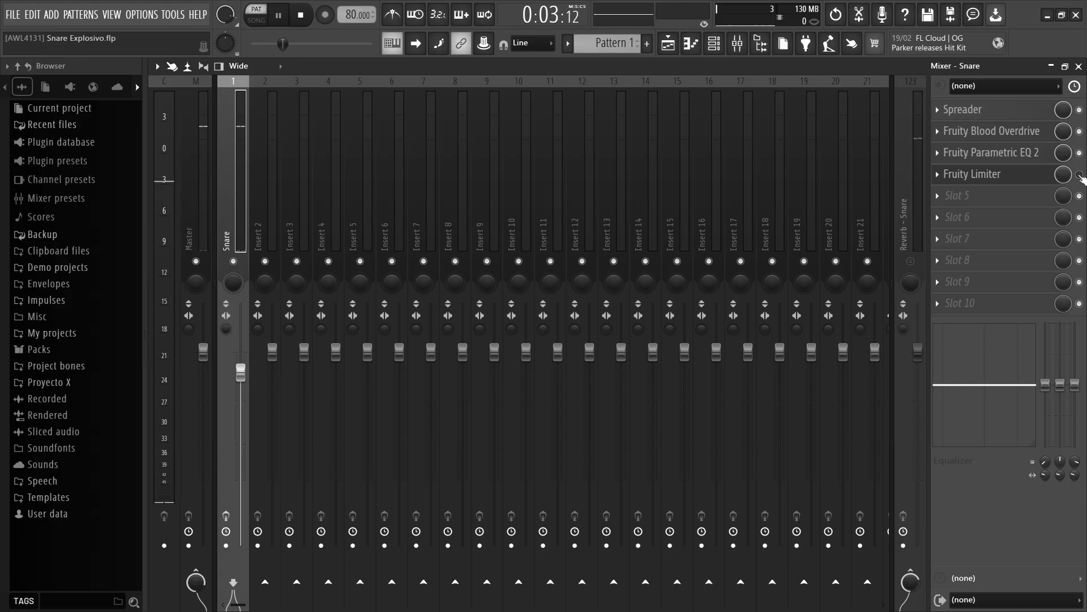
{"action": "key", "text": "space"}
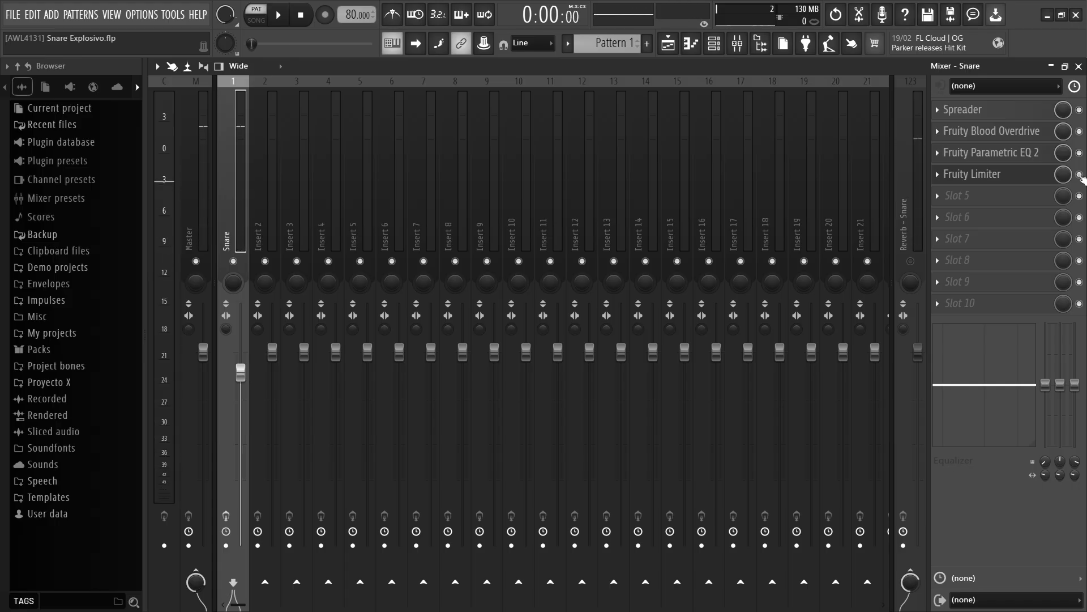
{"action": "key", "text": "space"}
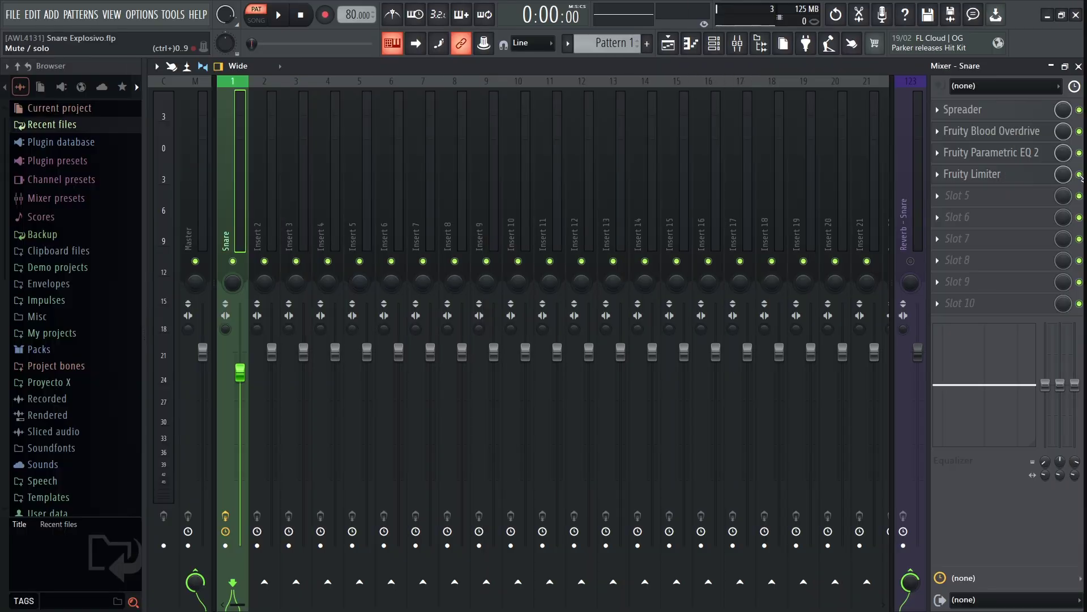
Set the Snare track's send level to the Reverb - Snare track to -3 dB.
{"action": "right_click", "coordinate": [908, 589]}
{"action": "left_click", "coordinate": [921, 585]}
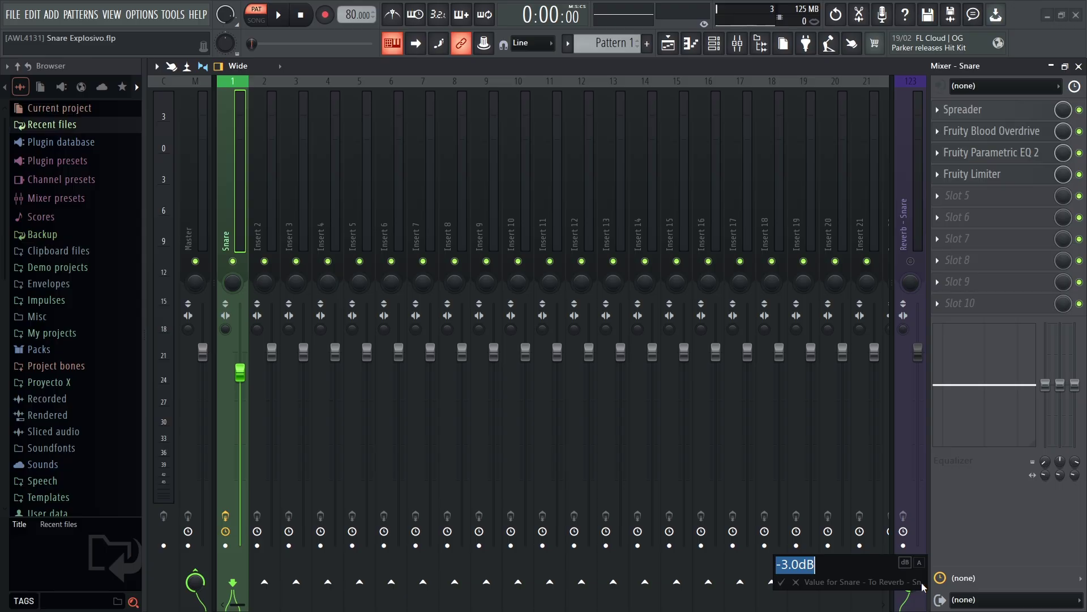
{"action": "type", "text": "-3"}
{"action": "key", "text": "Return"}
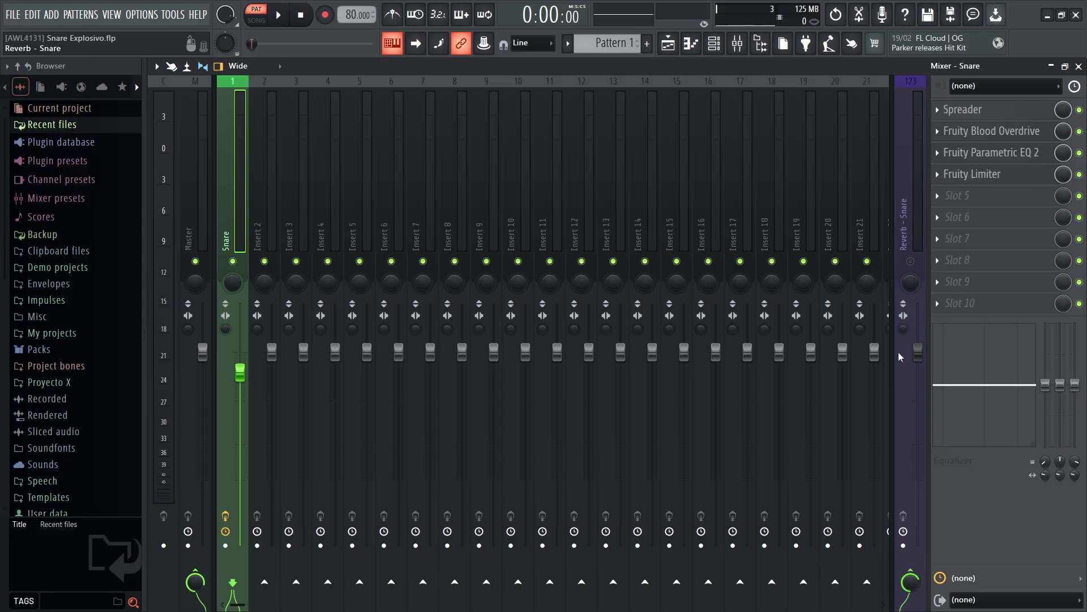
Enable the Reverb - Snare track and compare playback with it muted and enabled, leaving it on.
{"action": "left_click", "coordinate": [911, 262]}
{"action": "key", "text": "space"}
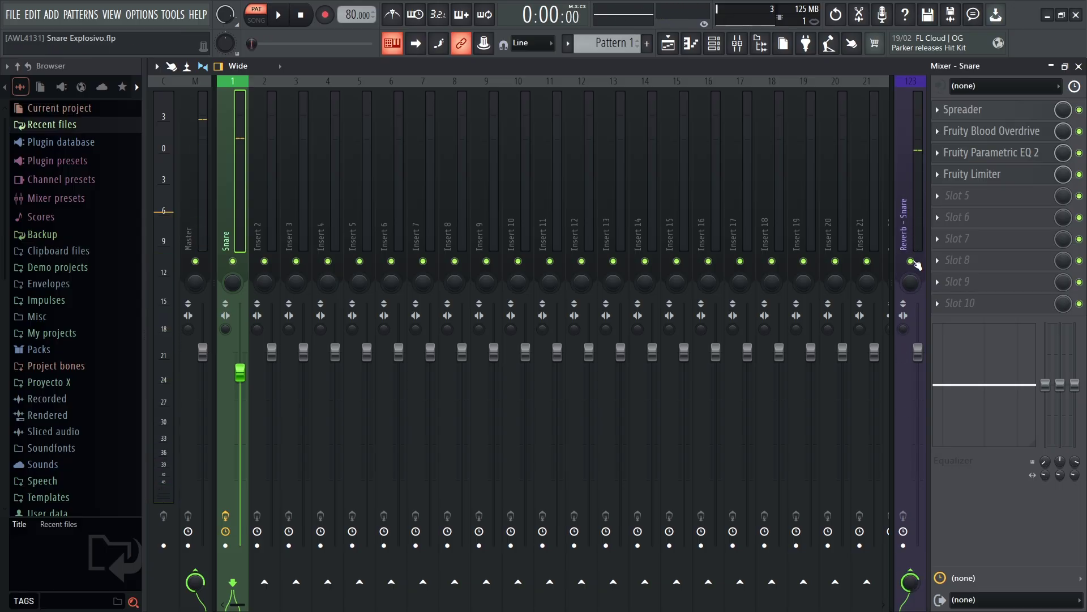
{"action": "left_click", "coordinate": [911, 262]}
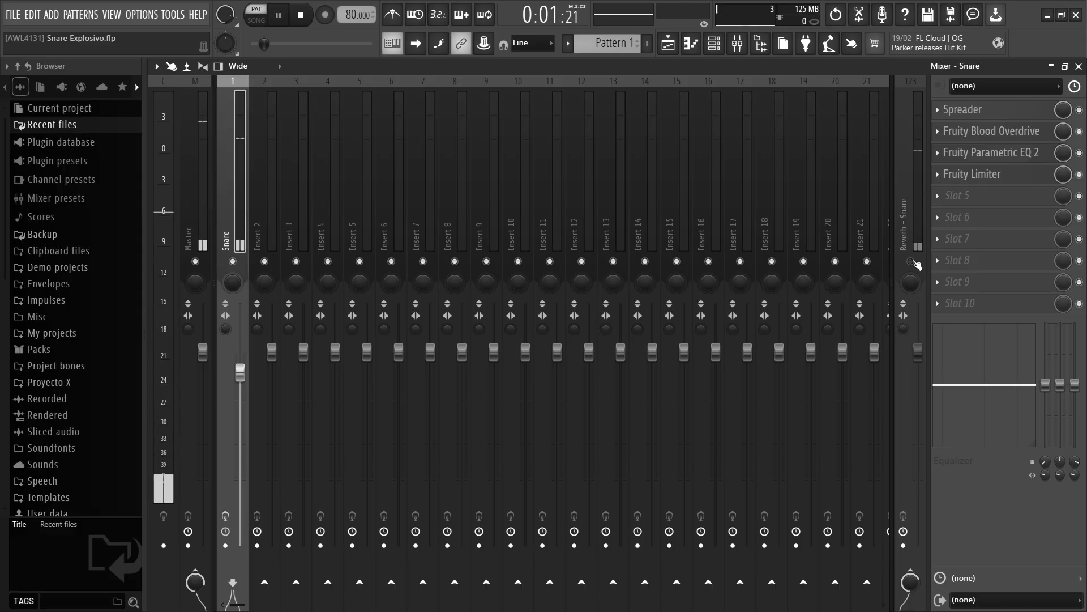
{"action": "key", "text": "space"}
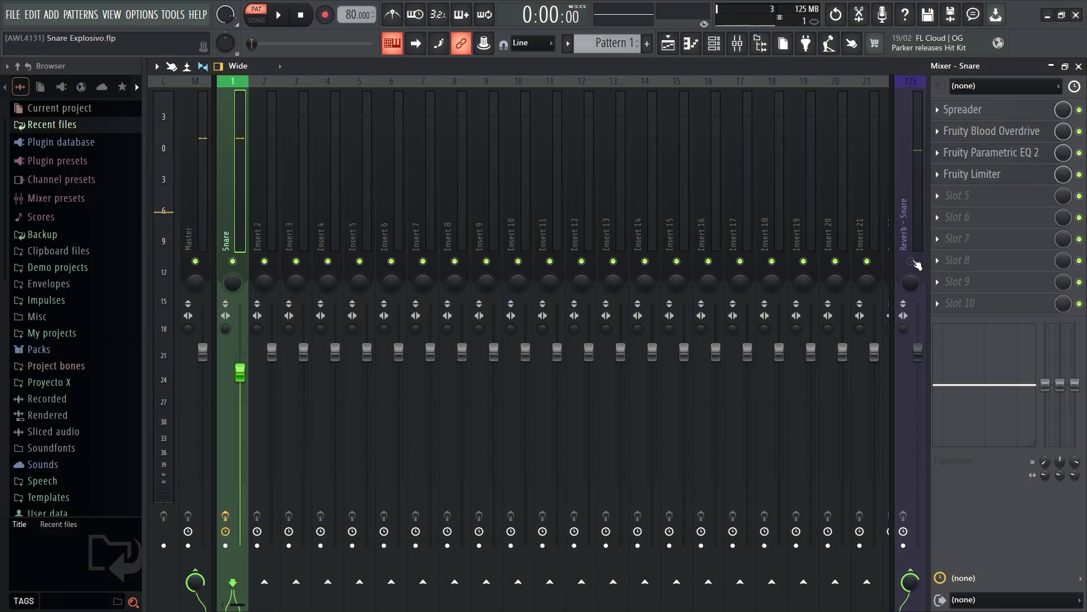
{"action": "left_click", "coordinate": [911, 261]}
{"action": "key", "text": "space"}
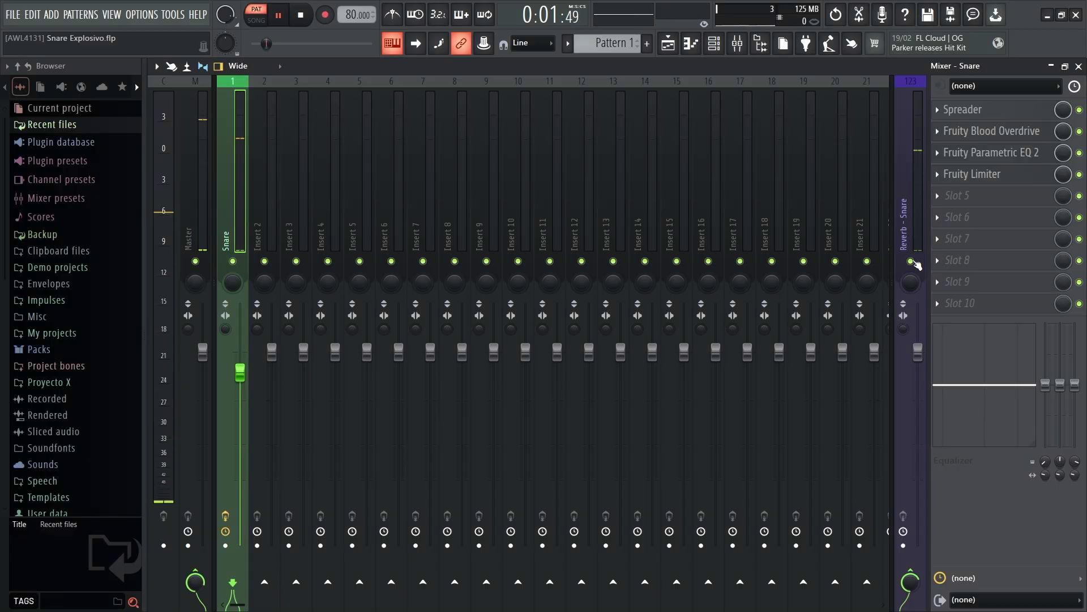
{"action": "key", "text": "space"}
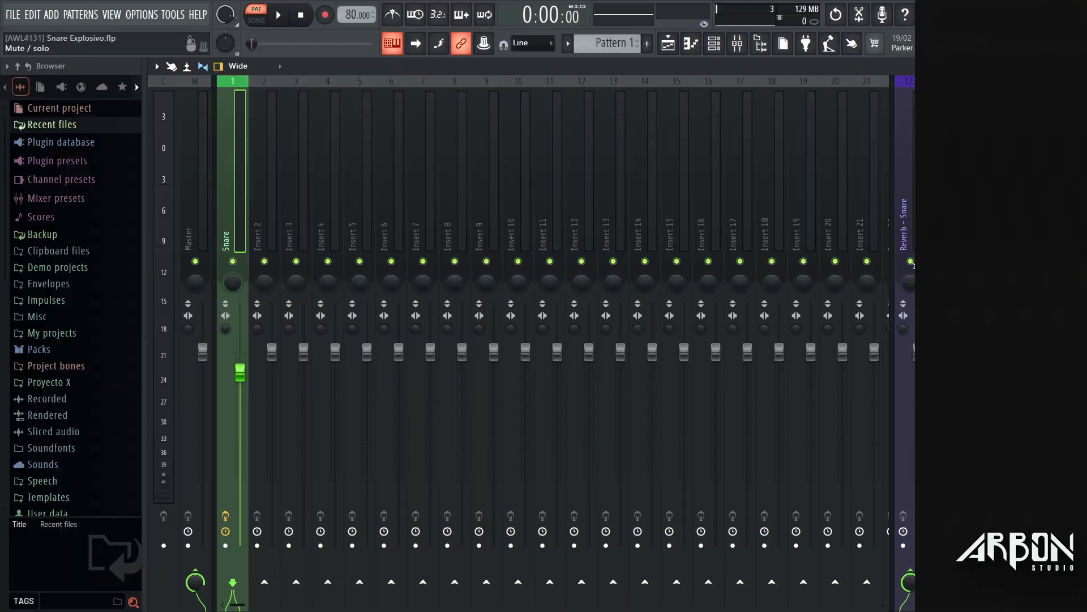
Add Fruity Peak Controller to slot 1 of the Reverb - Snare track and close its window.
{"action": "left_click", "coordinate": [911, 180]}
{"action": "left_click", "coordinate": [958, 109]}
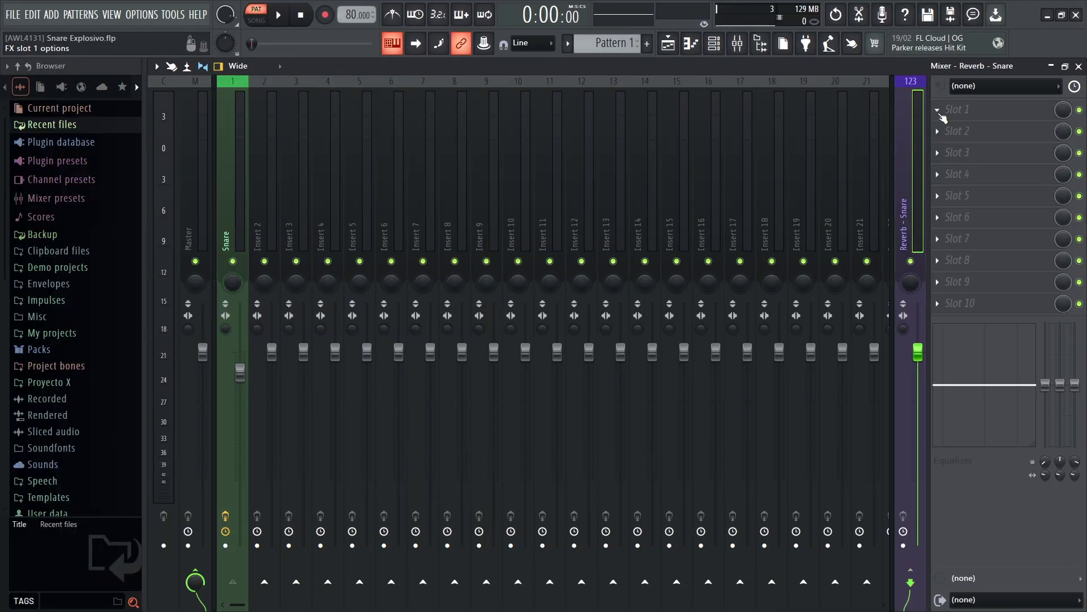
{"action": "mouse_move", "coordinate": [849, 156]}
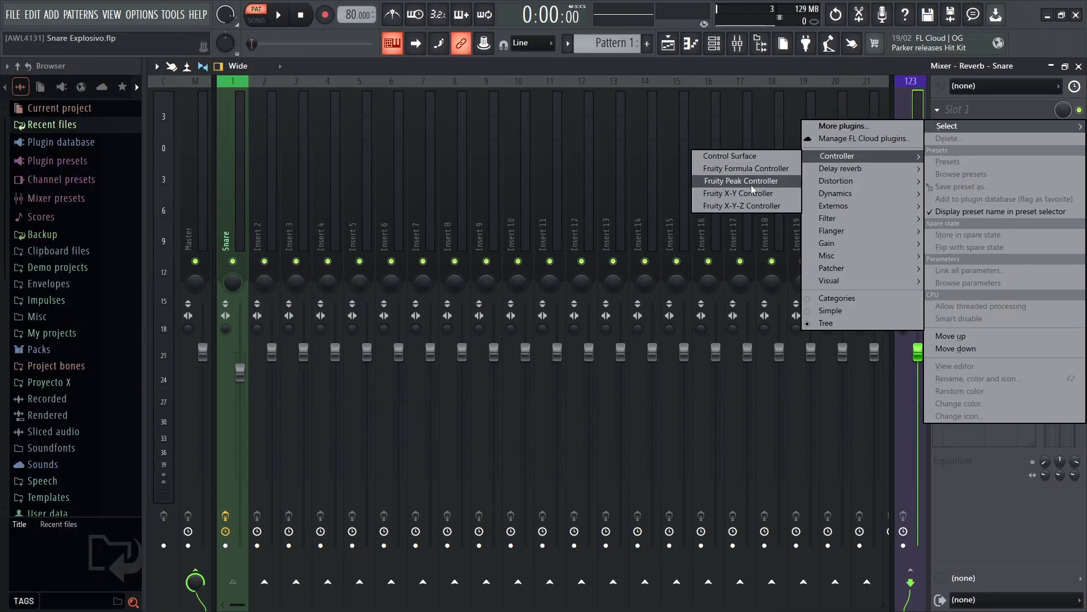
{"action": "left_click", "coordinate": [744, 182]}
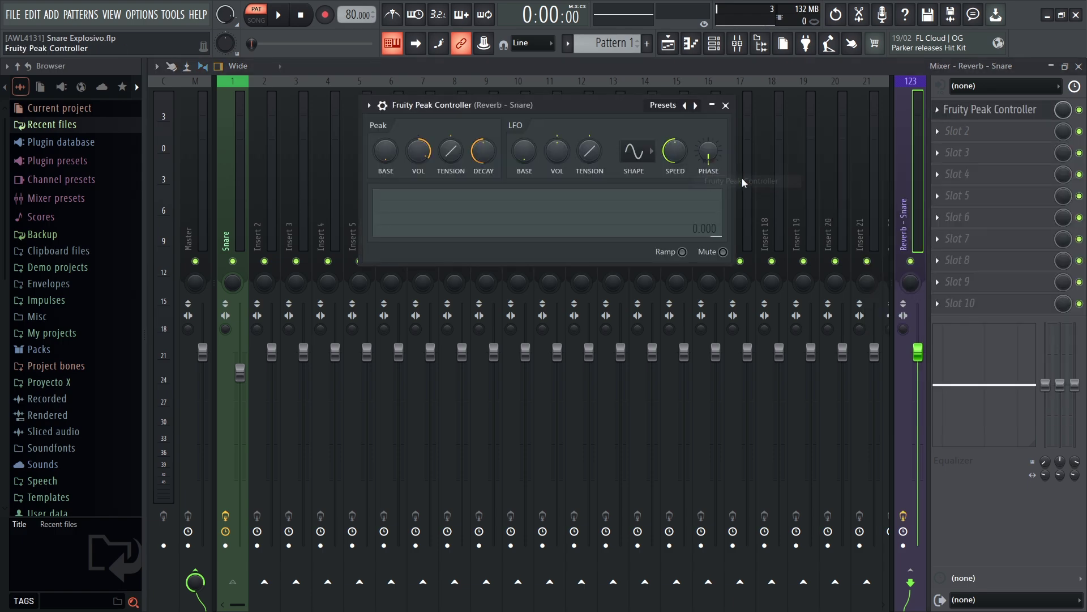
{"action": "left_click", "coordinate": [725, 104]}
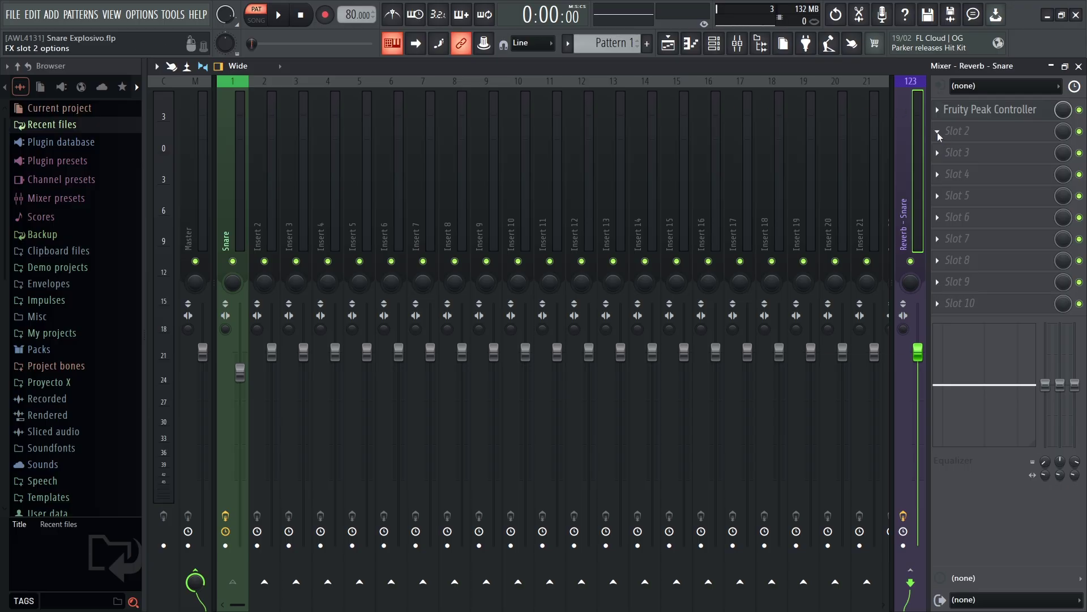
Add Fruity Parametric EQ 2 to slot 2 of the Reverb - Snare track and load its 3 bands preset.
{"action": "left_click", "coordinate": [937, 131]}
{"action": "mouse_move", "coordinate": [832, 240]}
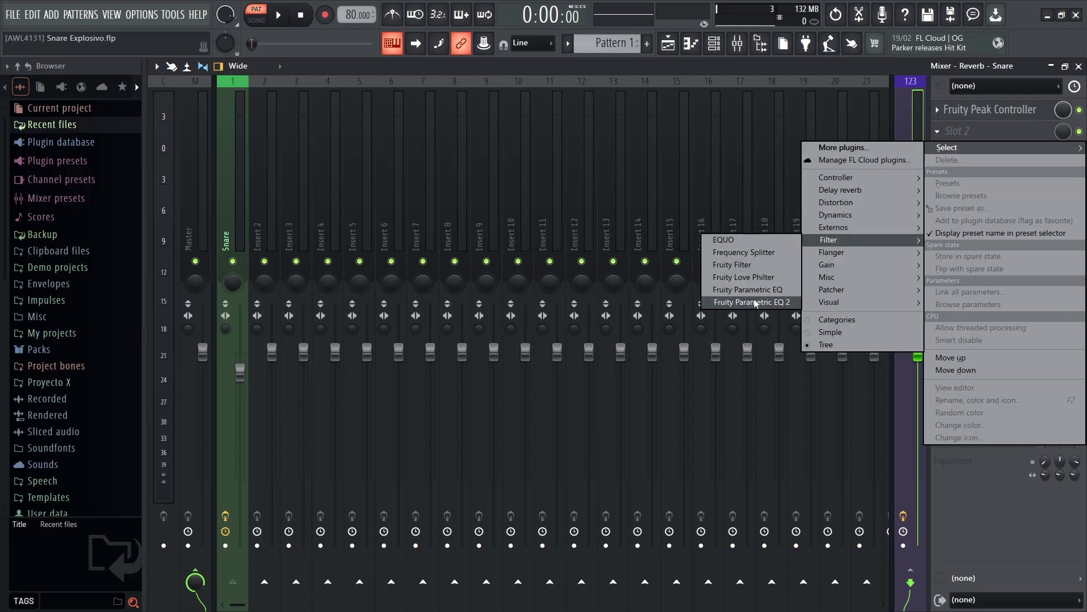
{"action": "left_click", "coordinate": [756, 303]}
{"action": "left_click_drag", "start_coordinate": [727, 364], "coordinate": [885, 389]}
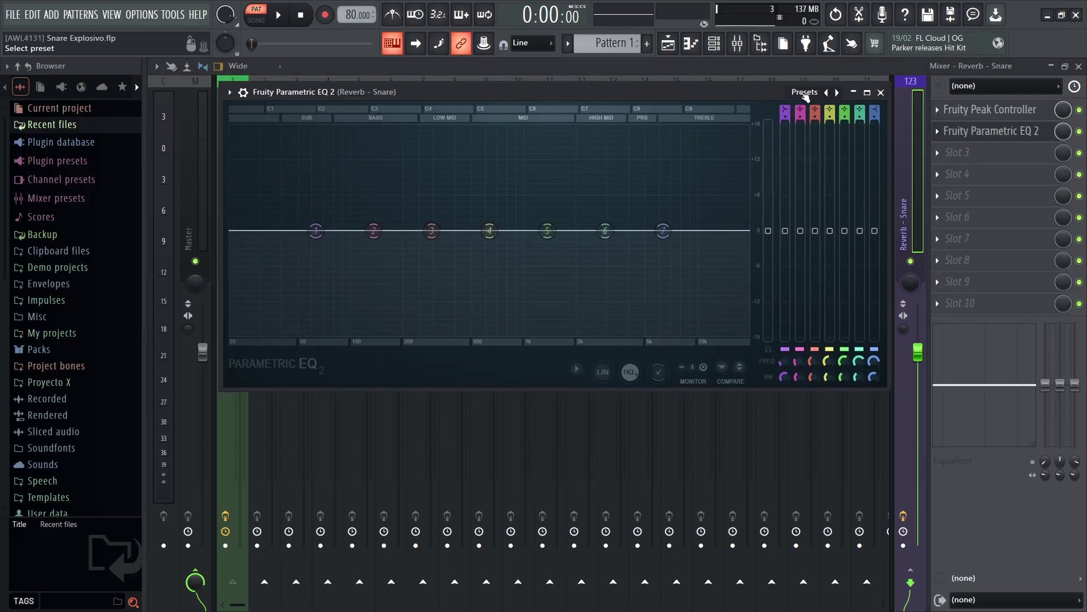
{"action": "left_click", "coordinate": [805, 96]}
{"action": "left_click", "coordinate": [827, 113]}
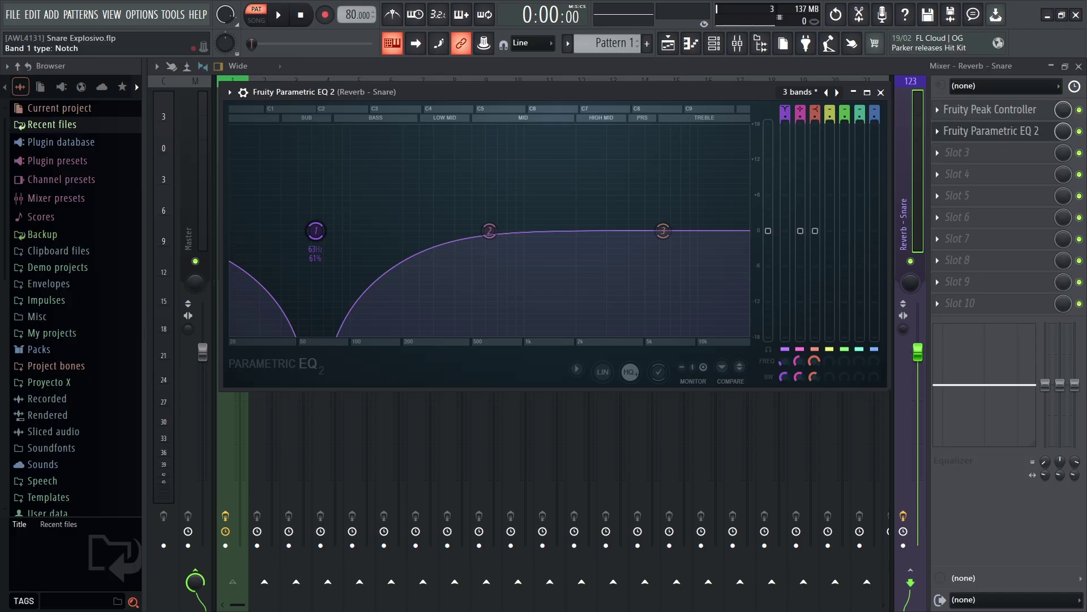
Make EQ band 1 a Steep 6 high-pass filter with a sharper knee at 100 Hz, and close the EQ window.
{"action": "left_click_drag", "start_coordinate": [785, 109], "coordinate": [783, 103]}
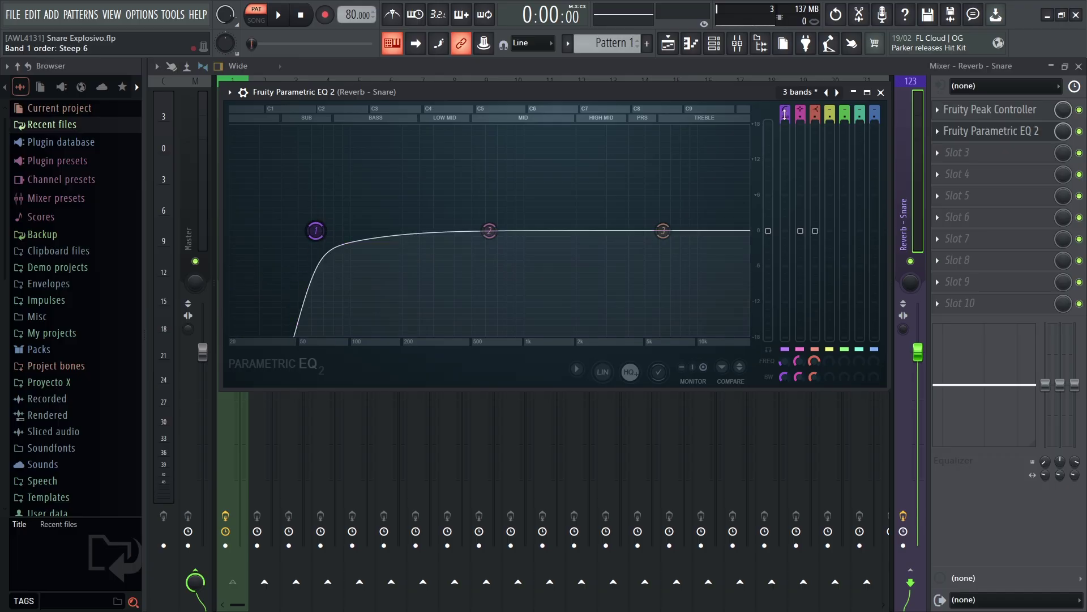
{"action": "left_click_drag", "start_coordinate": [785, 378], "coordinate": [785, 363]}
{"action": "right_click", "coordinate": [784, 362]}
{"action": "left_click", "coordinate": [812, 570]}
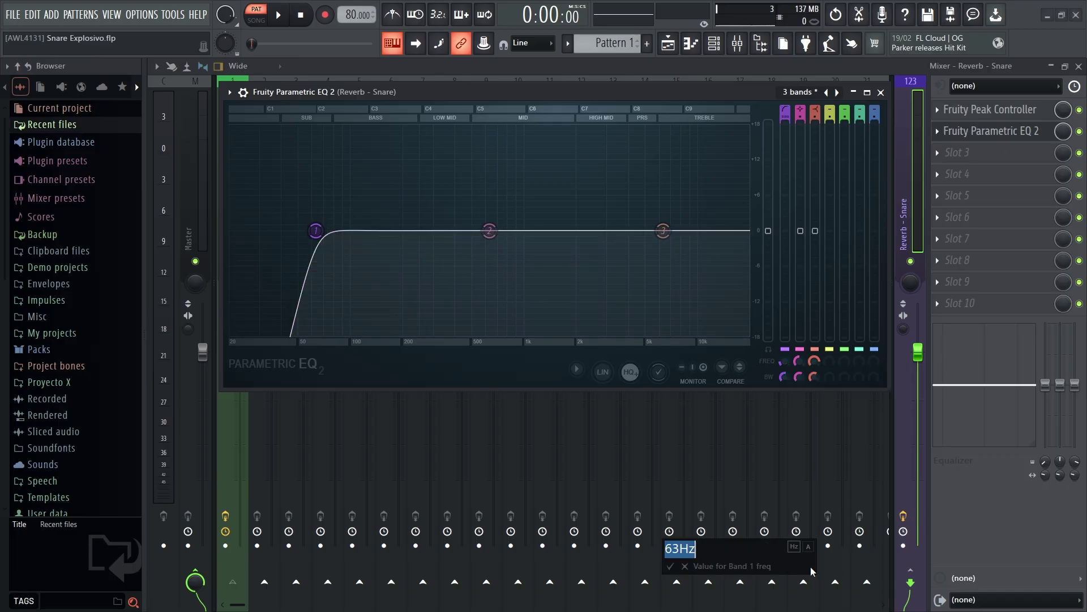
{"action": "type", "text": "100"}
{"action": "key", "text": "Return"}
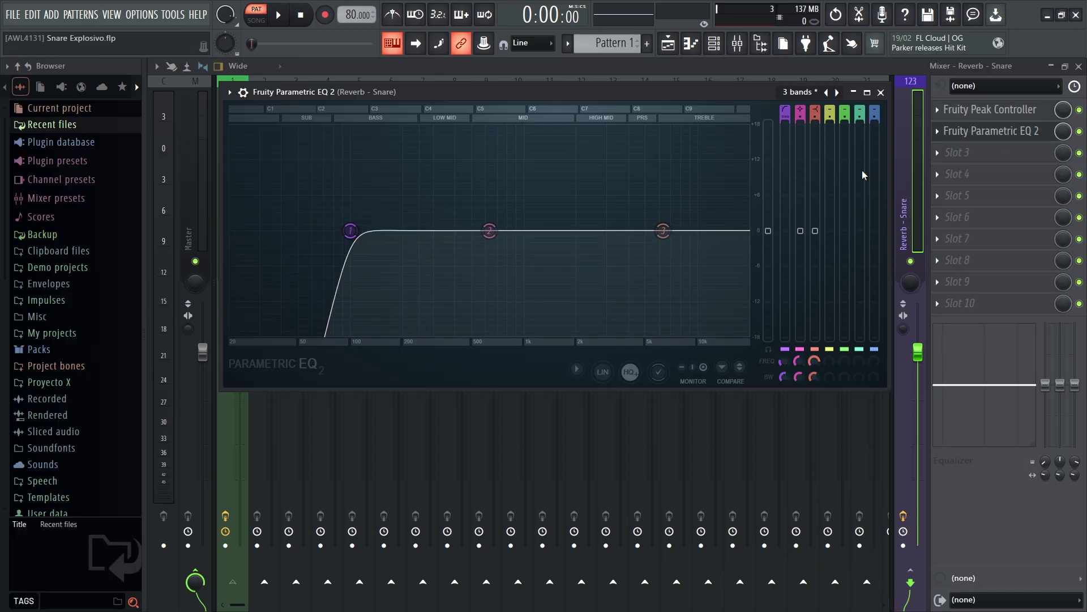
{"action": "left_click", "coordinate": [882, 92]}
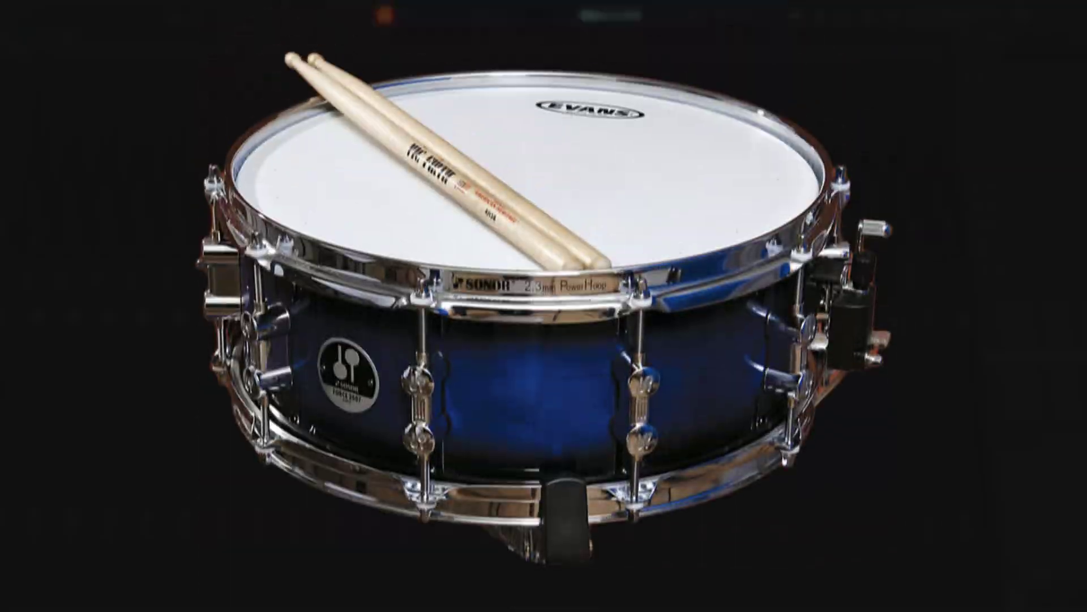
Add Fruity Reeverb 2 to slot 3 of the Reverb - Snare track and set its low cut to 120 Hz.
{"action": "left_click", "coordinate": [939, 152]}
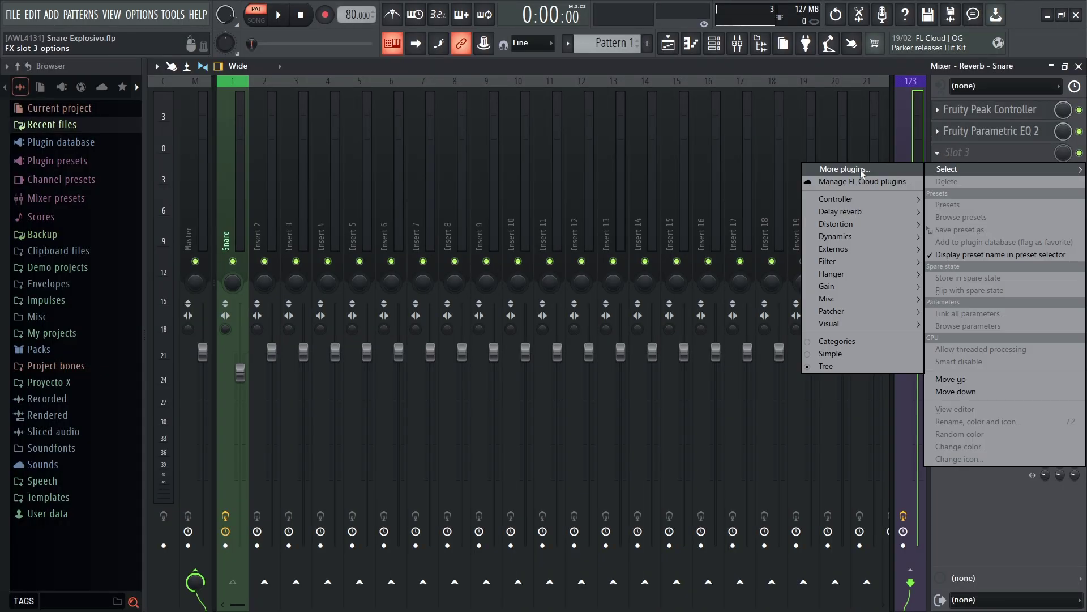
{"action": "mouse_move", "coordinate": [854, 212]}
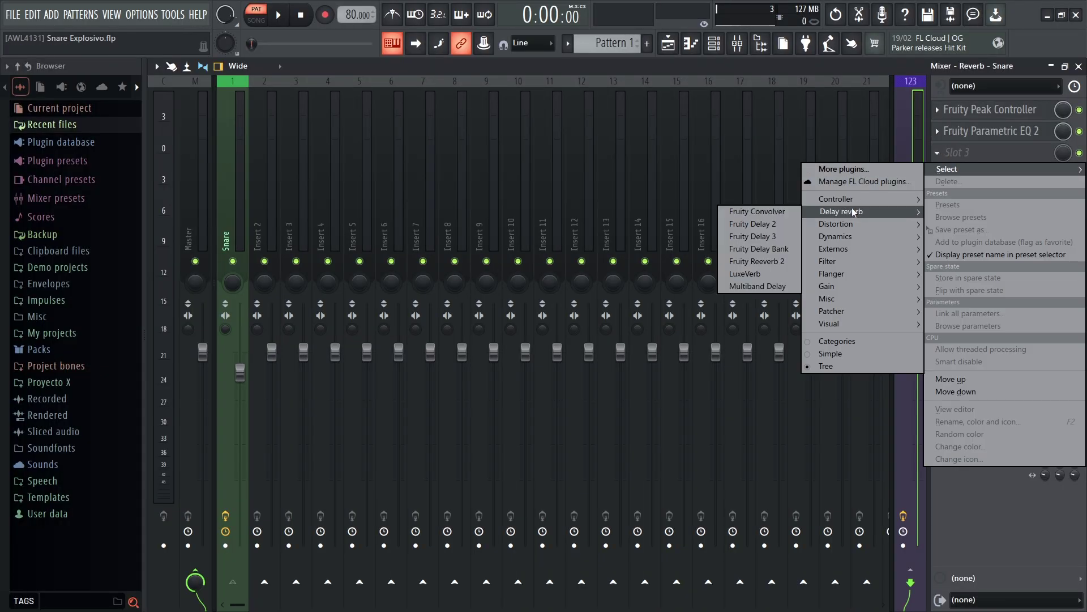
{"action": "left_click", "coordinate": [769, 266]}
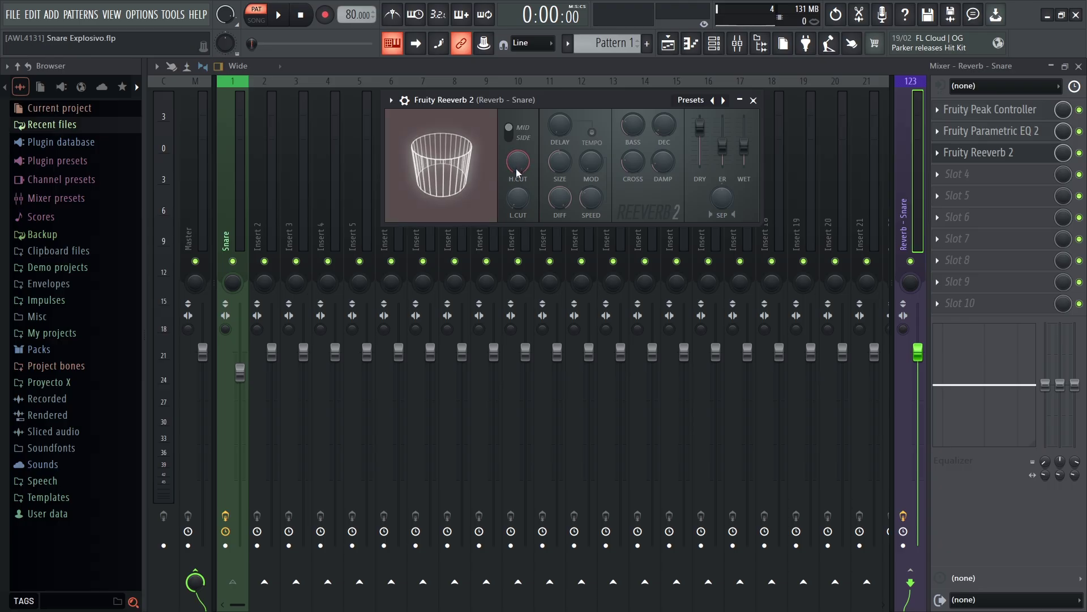
{"action": "right_click", "coordinate": [521, 209]}
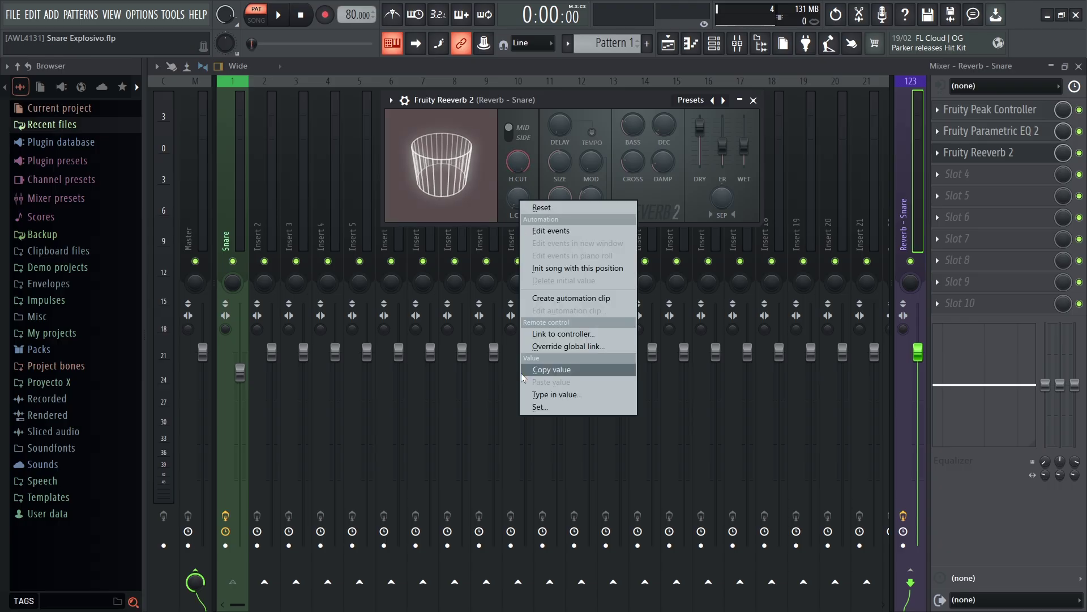
{"action": "left_click", "coordinate": [533, 395]}
{"action": "type", "text": "120"}
{"action": "key", "text": "Return"}
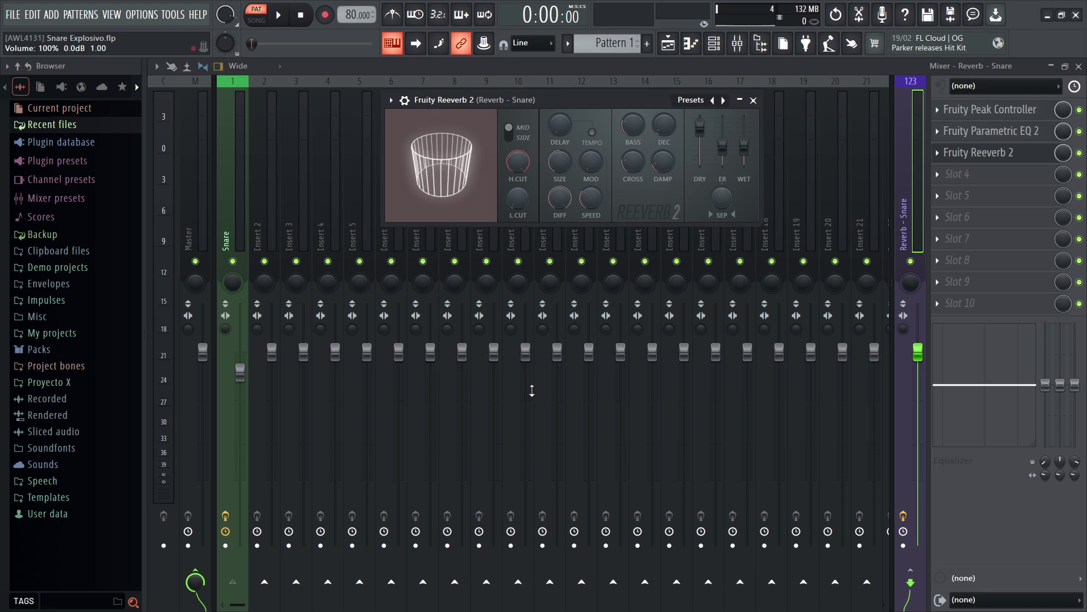
Set the Reeverb 2 room size to 48 and the modulation depth to 40%.
{"action": "right_click", "coordinate": [561, 164]}
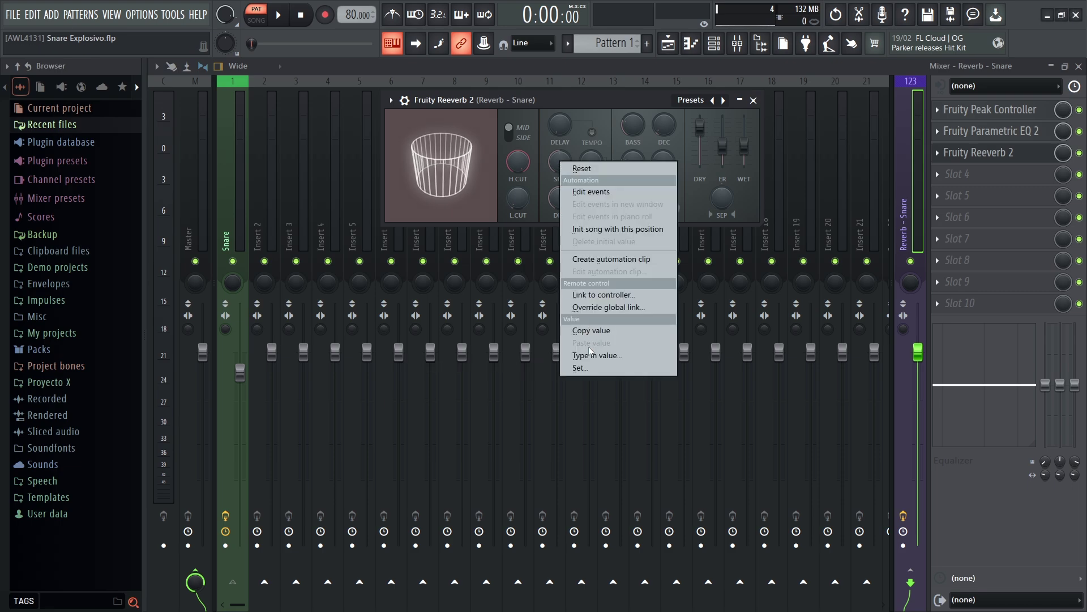
{"action": "left_click", "coordinate": [592, 356]}
{"action": "type", "text": "48"}
{"action": "key", "text": "Return"}
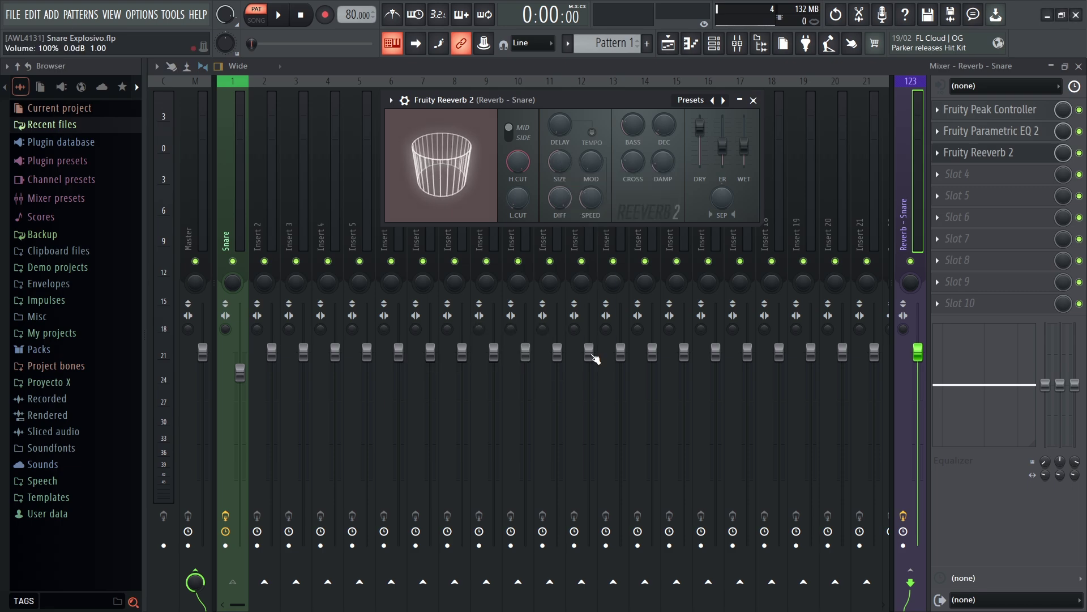
{"action": "right_click", "coordinate": [593, 164]}
{"action": "left_click", "coordinate": [624, 356]}
{"action": "type", "text": "45"}
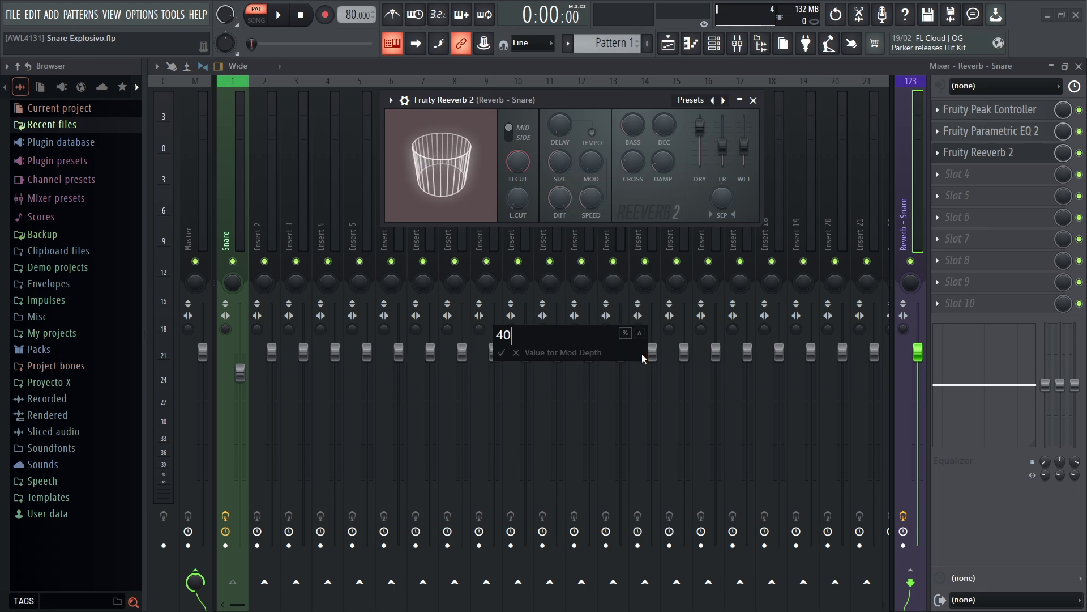
{"action": "key", "text": "Return"}
Set the Reeverb 2 modulation speed to 50 and the high damping to 5 kHz.
{"action": "right_click", "coordinate": [591, 199]}
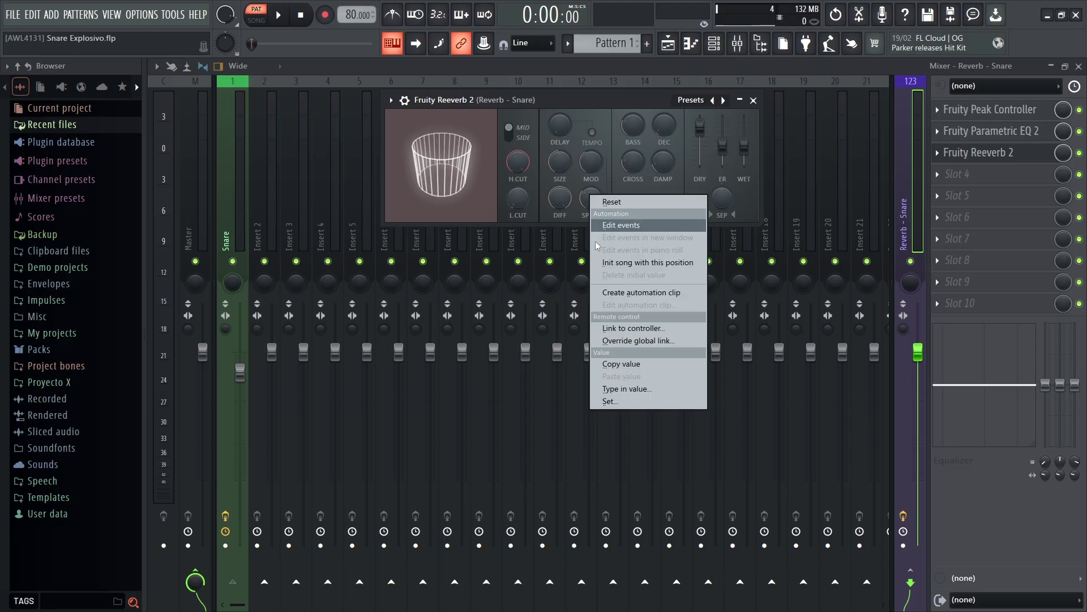
{"action": "left_click", "coordinate": [620, 389]}
{"action": "type", "text": "50"}
{"action": "key", "text": "Return"}
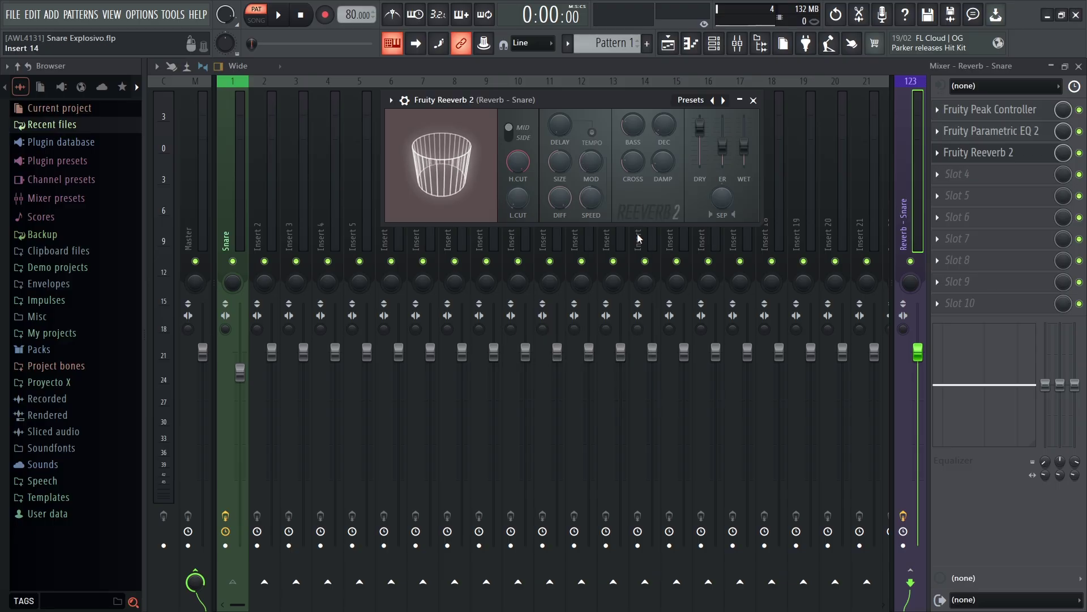
{"action": "right_click", "coordinate": [664, 163]}
{"action": "left_click", "coordinate": [701, 355]}
{"action": "type", "text": "50"}
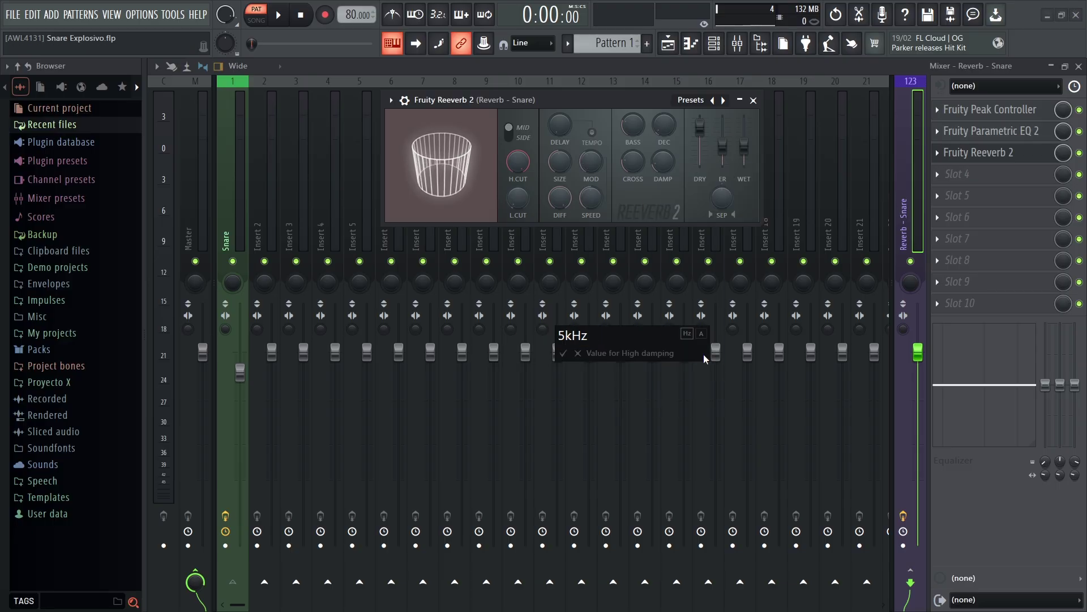
{"action": "key", "text": "Return"}
Set the Reeverb 2 decay time to 1.9 seconds.
{"action": "right_click", "coordinate": [665, 128]}
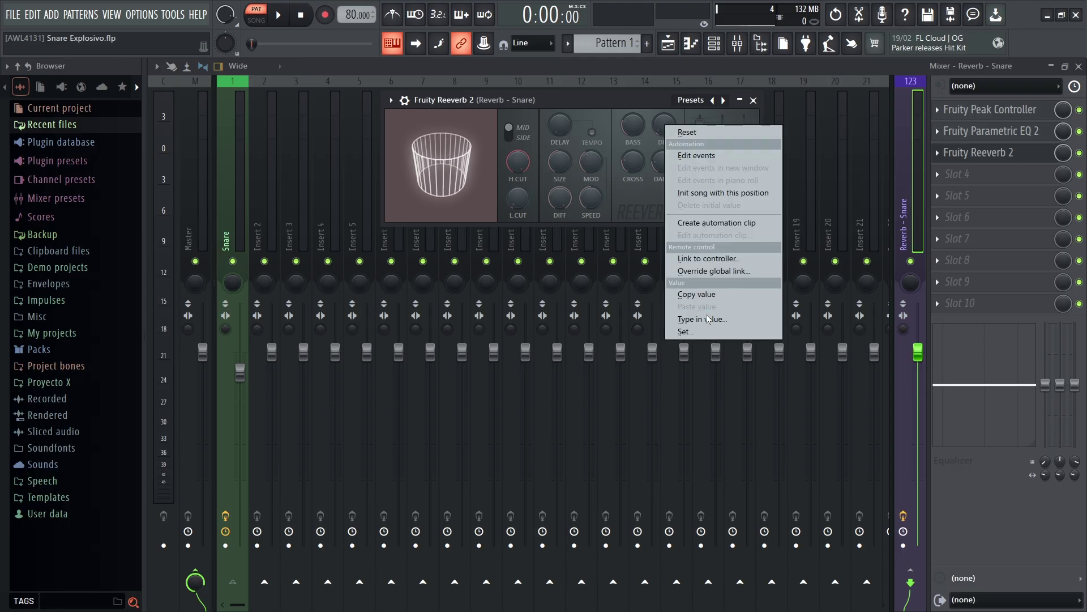
{"action": "left_click", "coordinate": [708, 321]}
{"action": "type", "text": "1.9"}
{"action": "key", "text": "Return"}
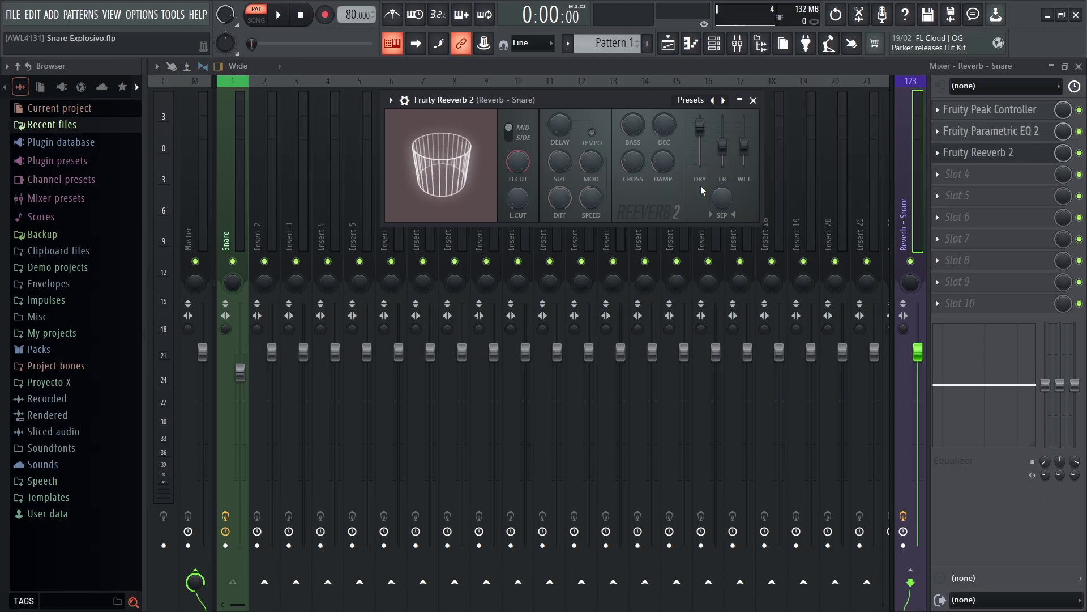
Lower the reverb's dry and wet levels to minimum, set the early reflection level to 100%, and close the Reeverb 2 window.
{"action": "left_click_drag", "start_coordinate": [700, 127], "coordinate": [701, 165]}
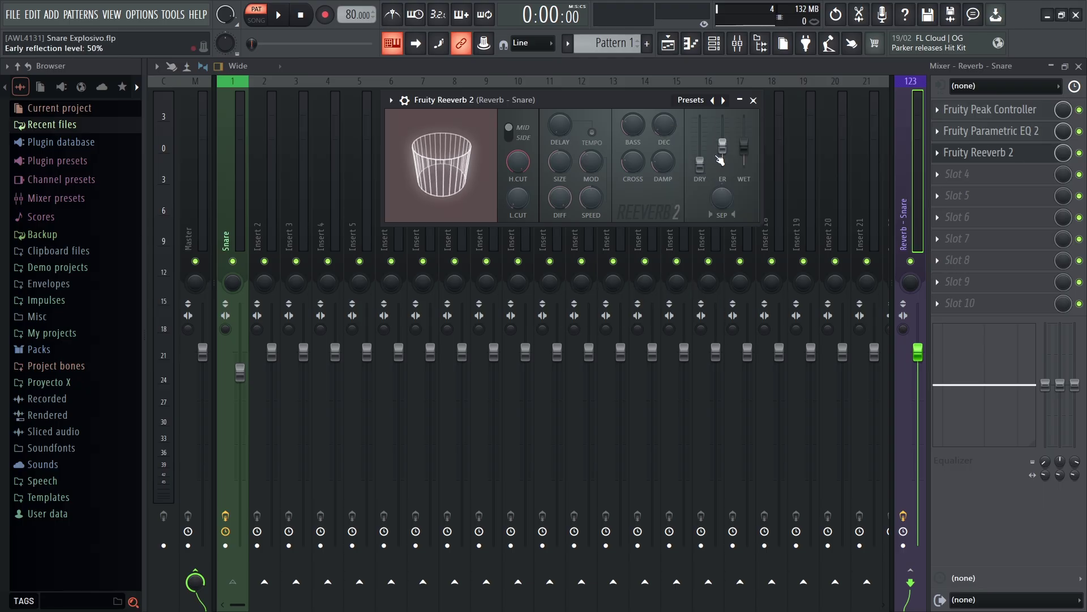
{"action": "right_click", "coordinate": [722, 145]}
{"action": "left_click", "coordinate": [758, 340]}
{"action": "type", "text": "100"}
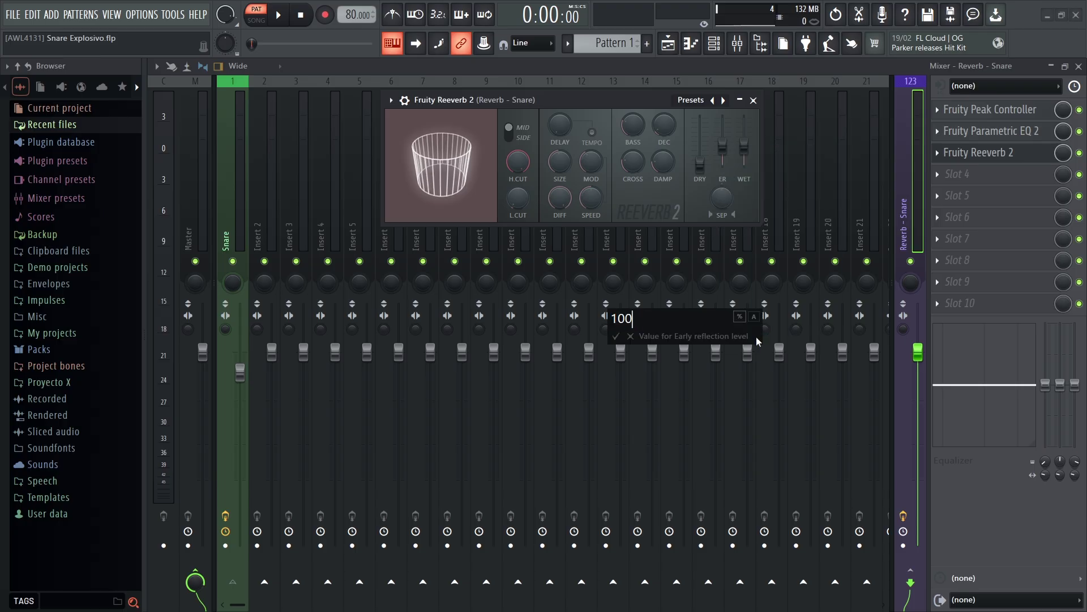
{"action": "key", "text": "Return"}
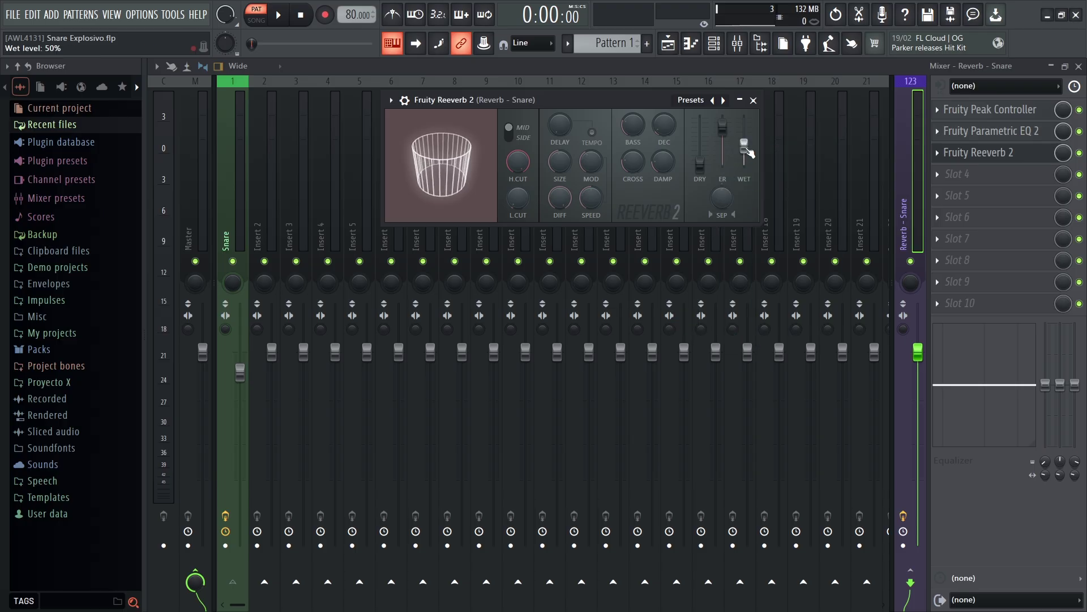
{"action": "left_click_drag", "start_coordinate": [744, 146], "coordinate": [744, 164]}
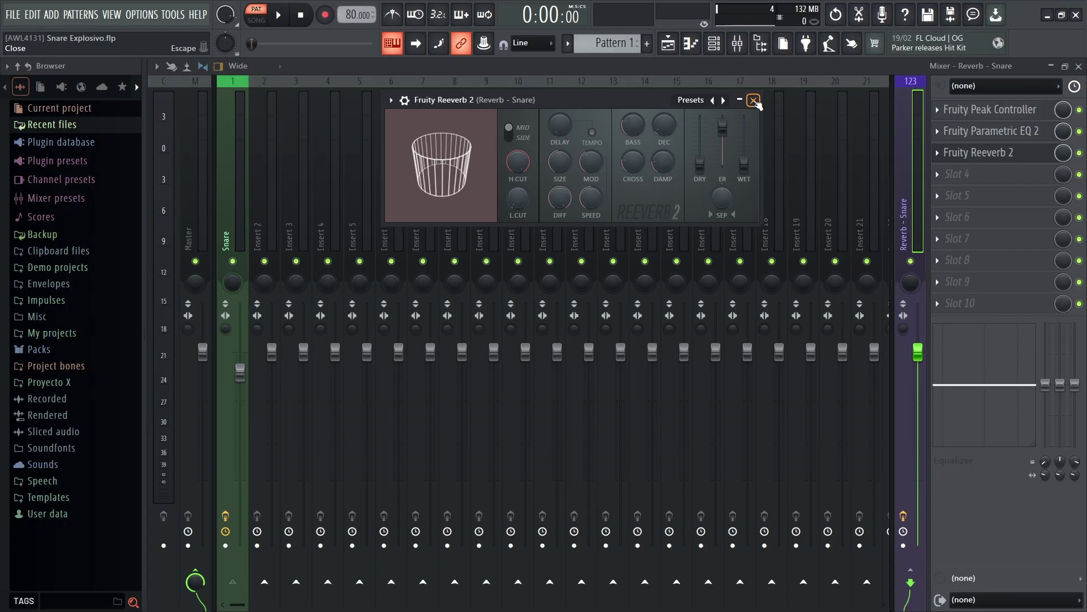
{"action": "left_click", "coordinate": [754, 100]}
In the Playlist, set the snap to 1/2 beat and move the song position half a beat forward in song mode.
{"action": "left_click", "coordinate": [1079, 67]}
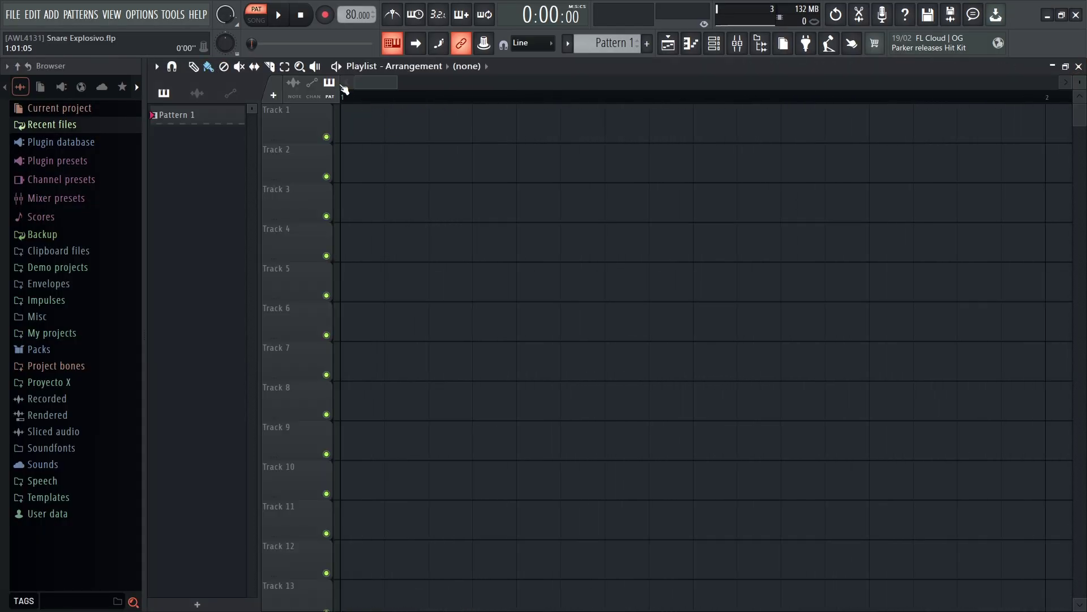
{"action": "left_click", "coordinate": [171, 67]}
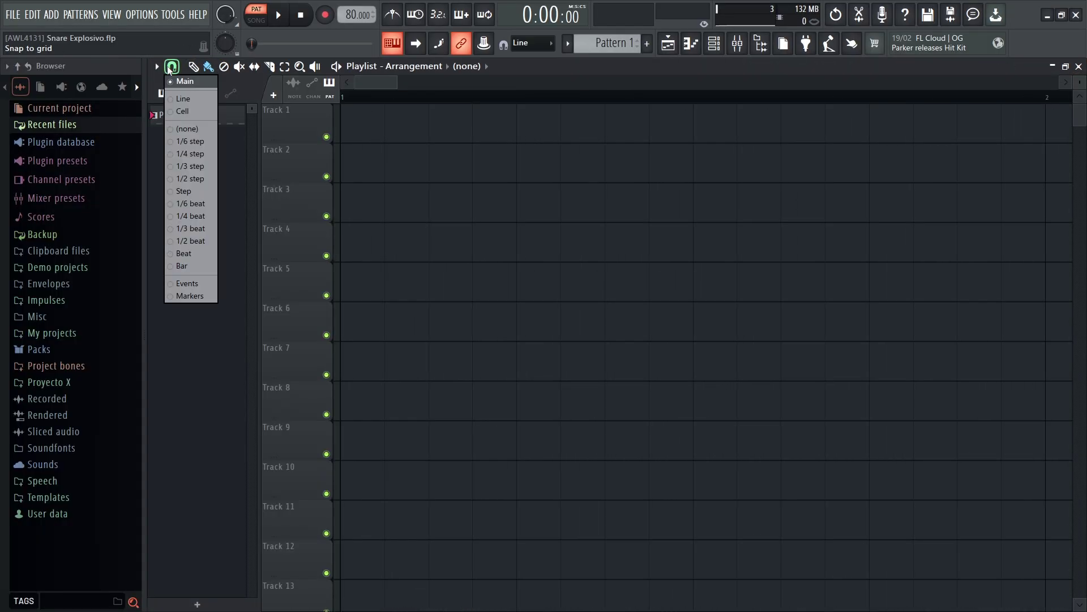
{"action": "left_click", "coordinate": [185, 242]}
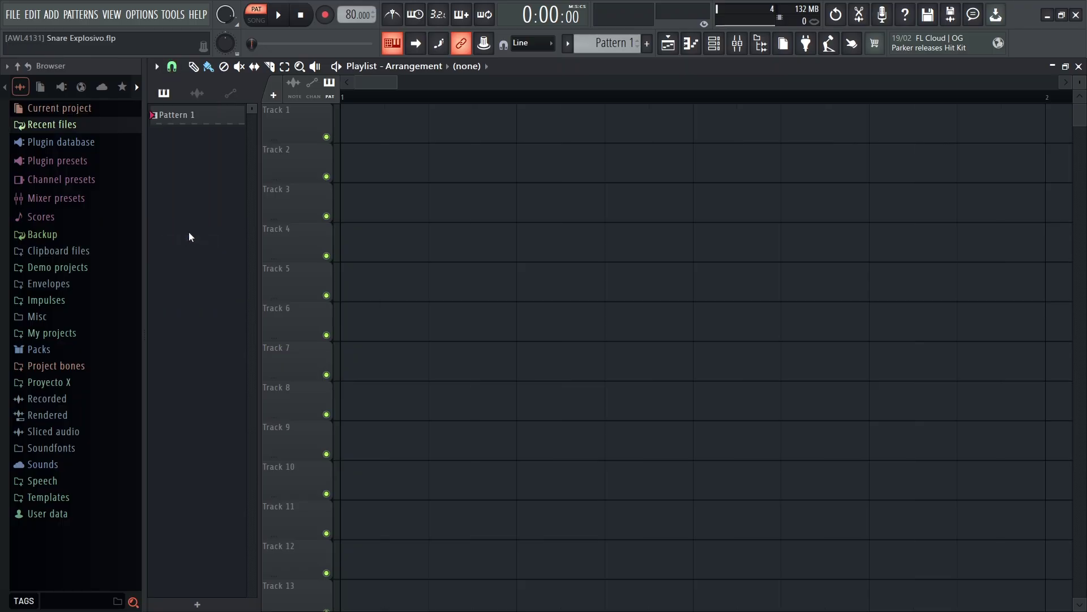
{"action": "left_click", "coordinate": [262, 23]}
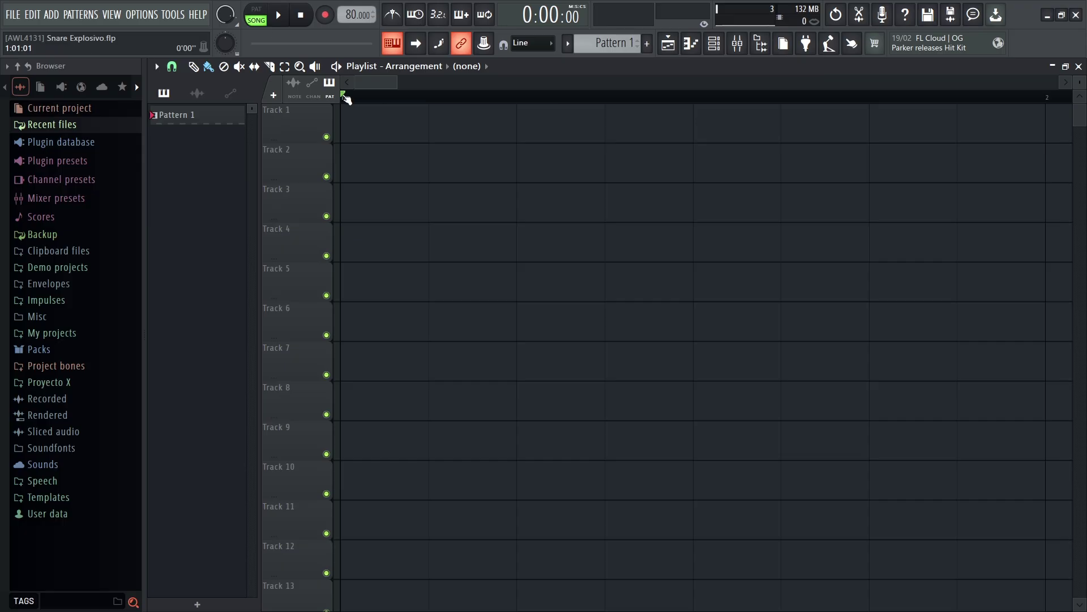
{"action": "left_click_drag", "start_coordinate": [347, 98], "coordinate": [429, 96]}
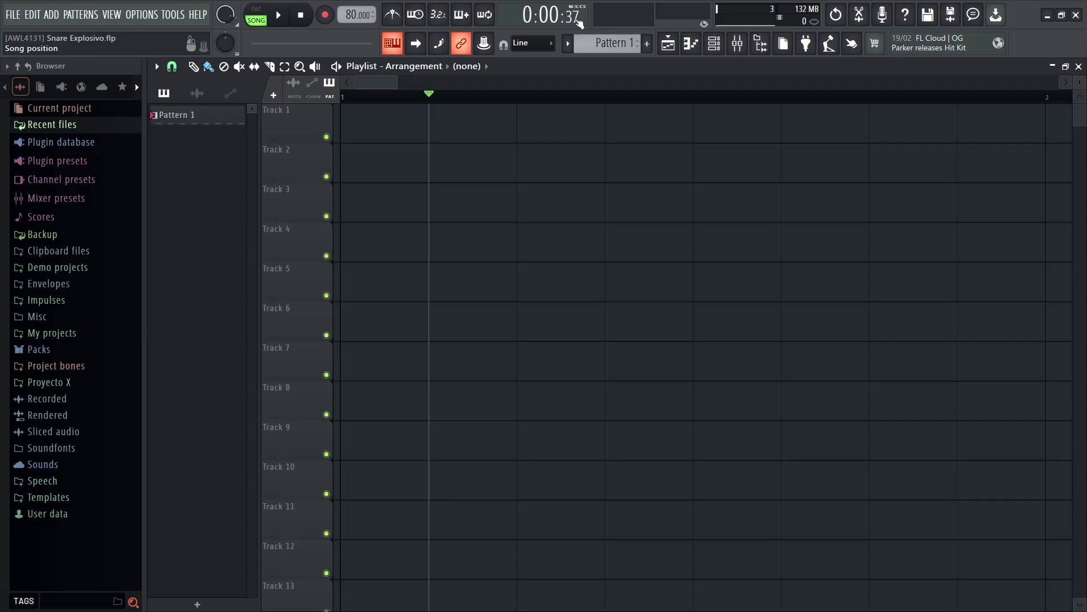
Reopen Fruity Reeverb 2 from the mixer and set its predelay to 37 ms.
{"action": "left_click", "coordinate": [737, 43]}
{"action": "left_click", "coordinate": [975, 158]}
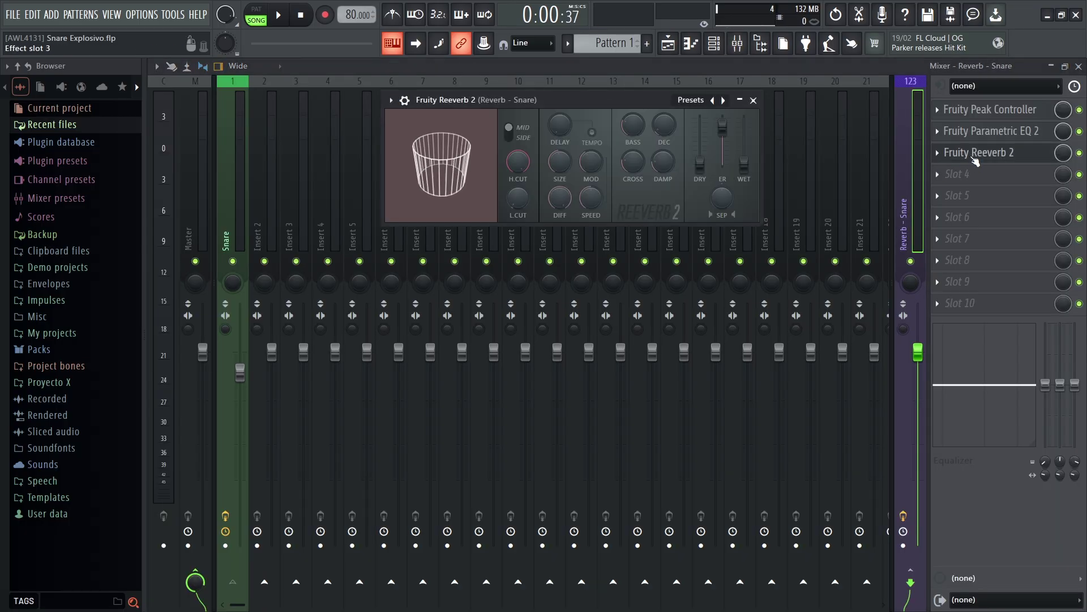
{"action": "right_click", "coordinate": [563, 130]}
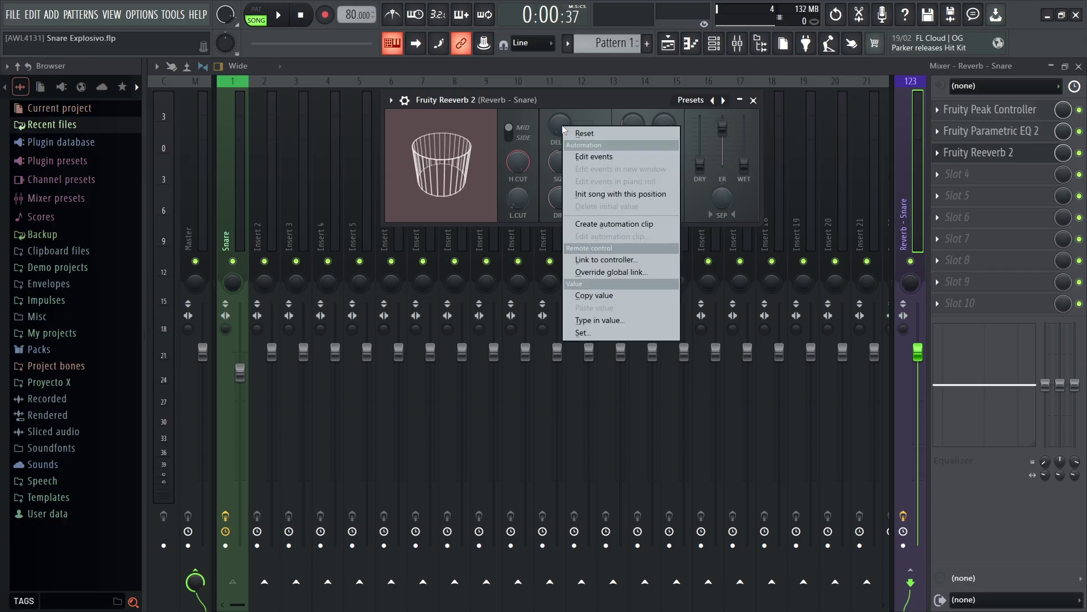
{"action": "left_click", "coordinate": [589, 325]}
{"action": "type", "text": "37"}
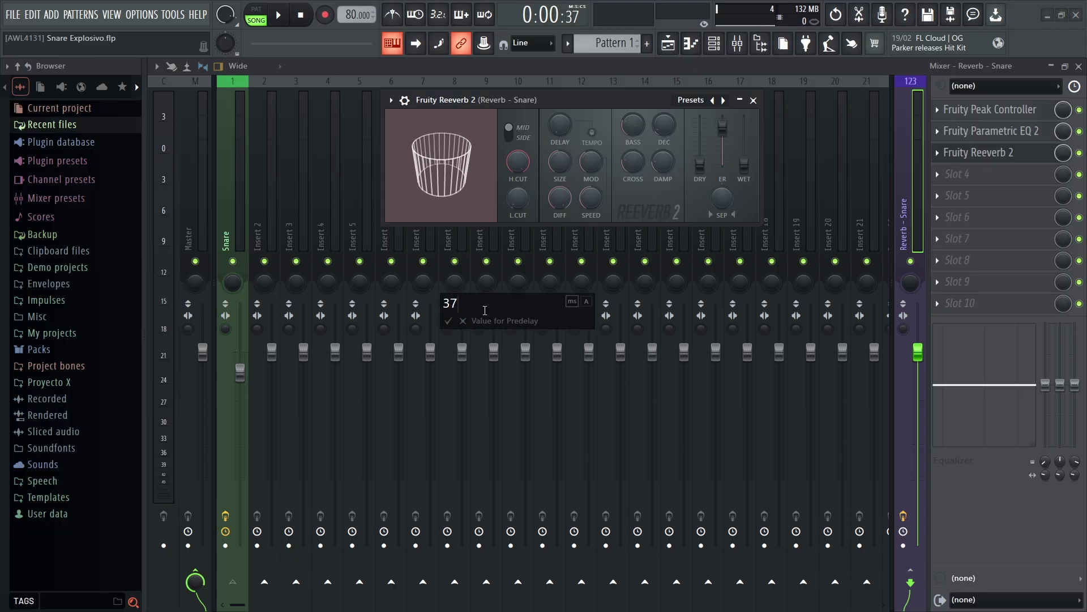
{"action": "key", "text": "Return"}
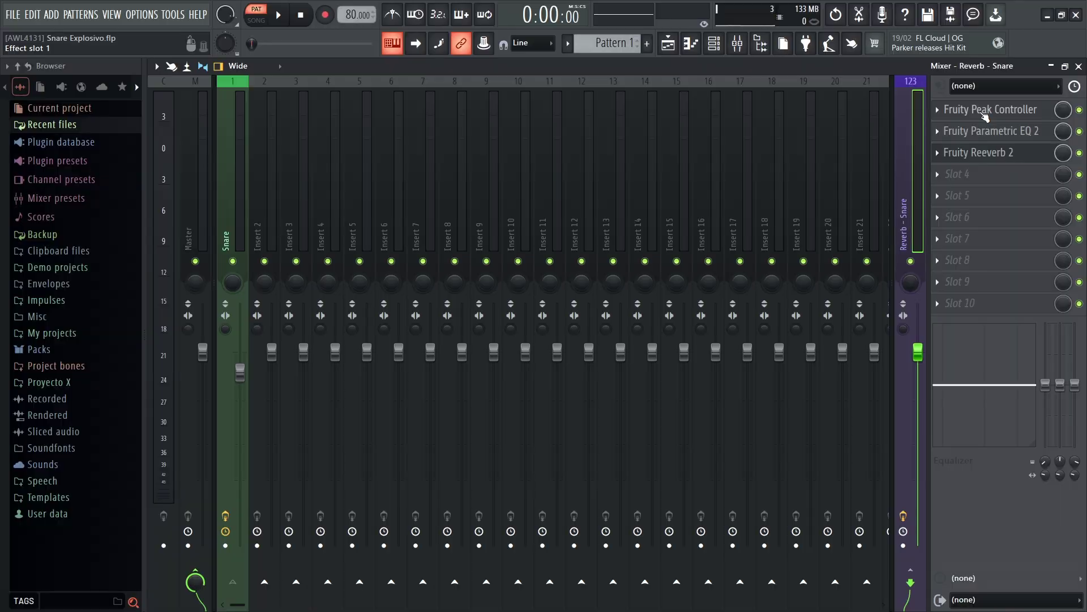
Open Fruity Peak Controller on the Reverb - Snare track and make its window detached.
{"action": "left_click", "coordinate": [986, 114]}
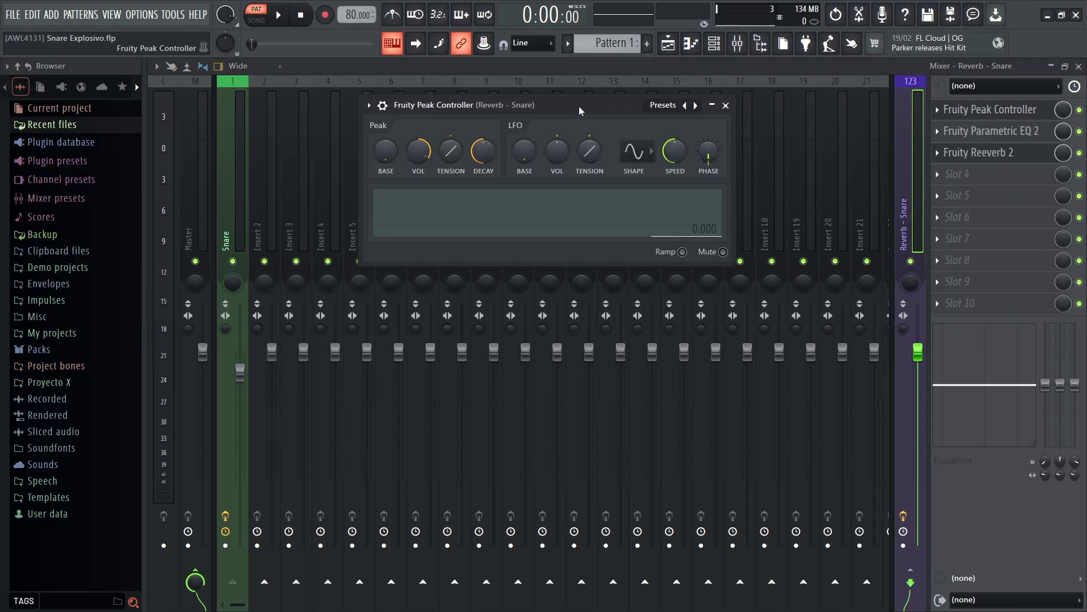
{"action": "left_click", "coordinate": [369, 105]}
{"action": "left_click", "coordinate": [385, 397]}
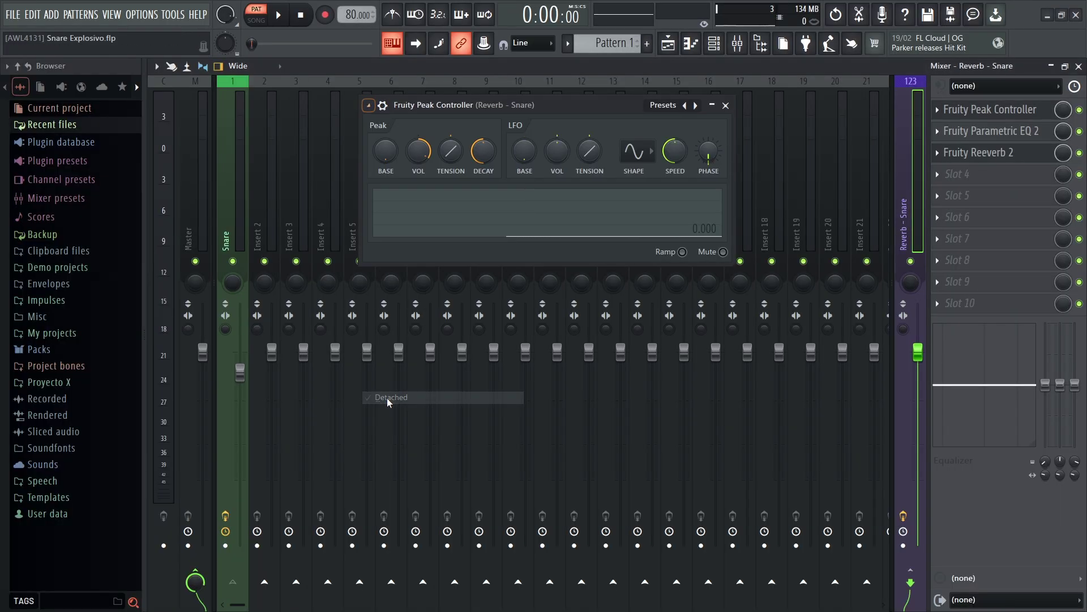
Open Fruity Reeverb 2, arrange it above the Peak Controller window, and make it detached.
{"action": "left_click", "coordinate": [986, 162]}
{"action": "left_click_drag", "start_coordinate": [565, 111], "coordinate": [586, 252]}
{"action": "left_click", "coordinate": [391, 99]}
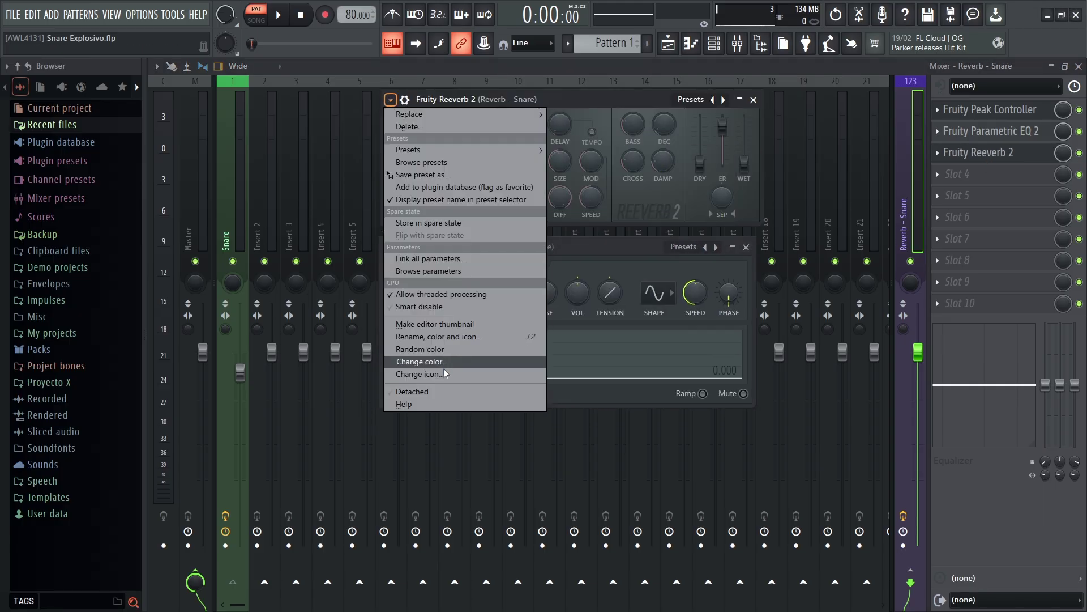
{"action": "left_click", "coordinate": [439, 392]}
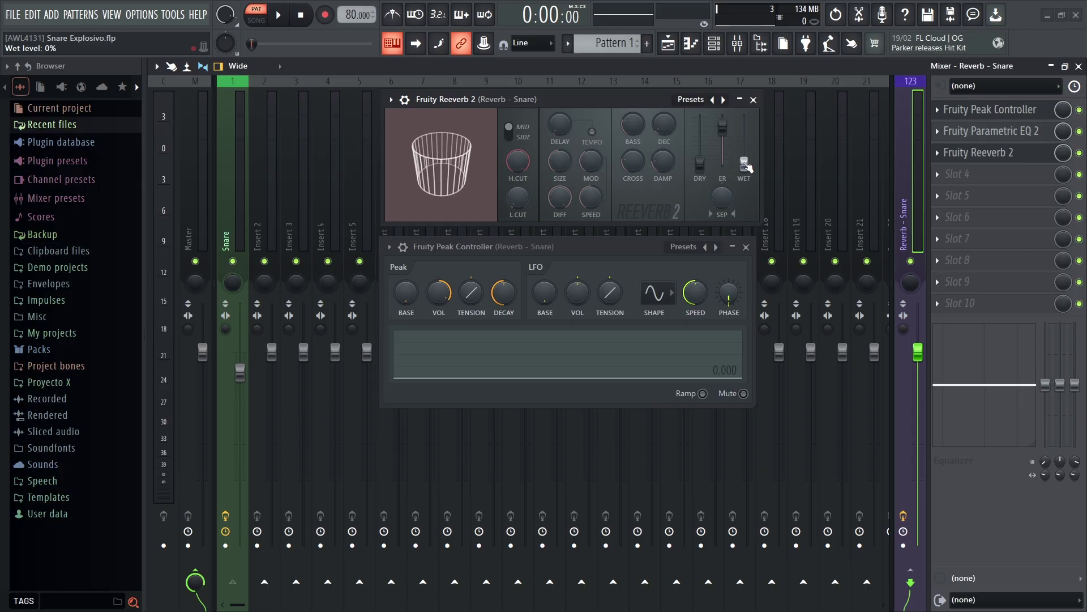
Link the reverb's wet level to Fruity Peak Controller - Peak using the 1-Input mapping formula, and play the pattern to check it.
{"action": "right_click", "coordinate": [745, 165]}
{"action": "left_click", "coordinate": [785, 297]}
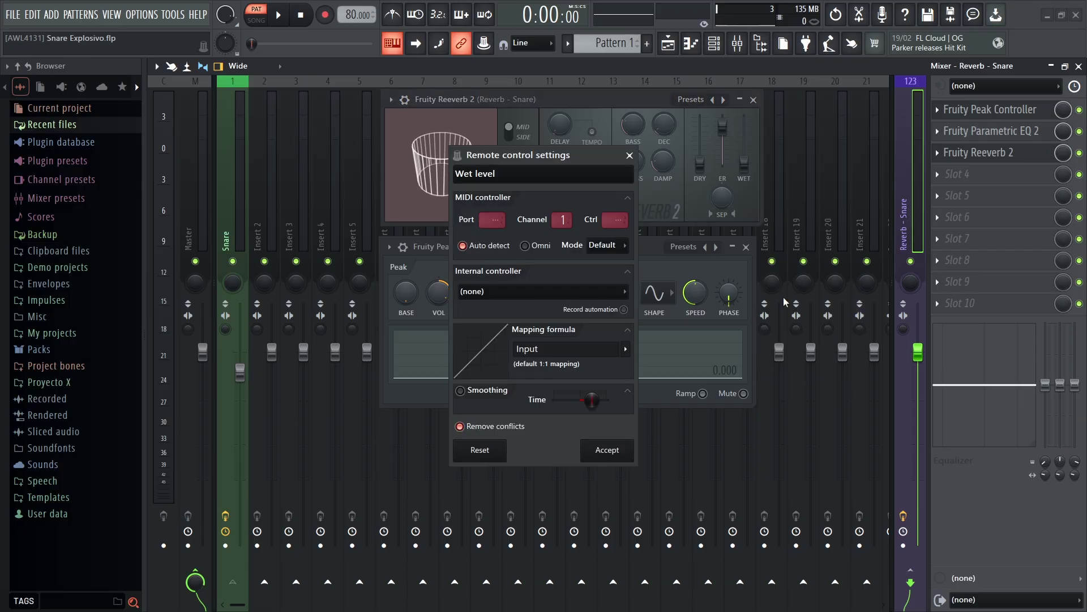
{"action": "left_click", "coordinate": [557, 294]}
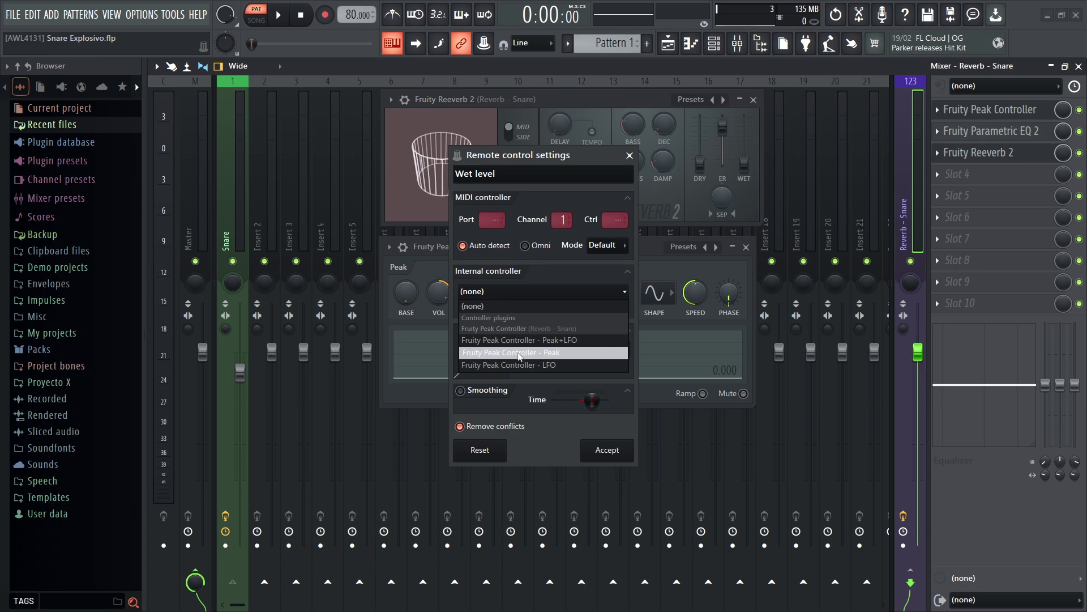
{"action": "left_click", "coordinate": [522, 356]}
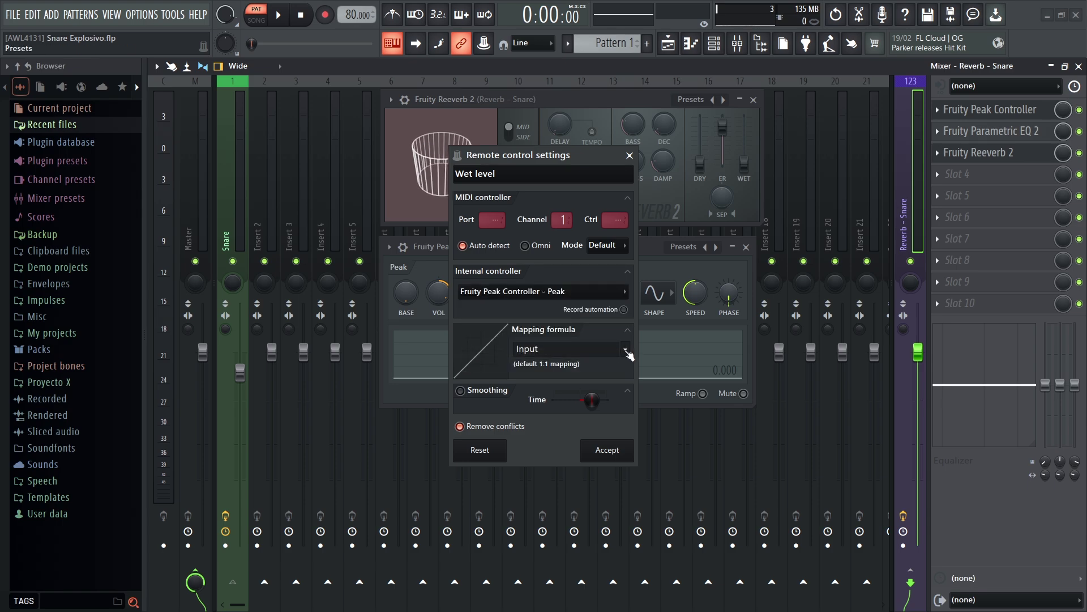
{"action": "left_click", "coordinate": [626, 349]}
{"action": "left_click", "coordinate": [645, 387]}
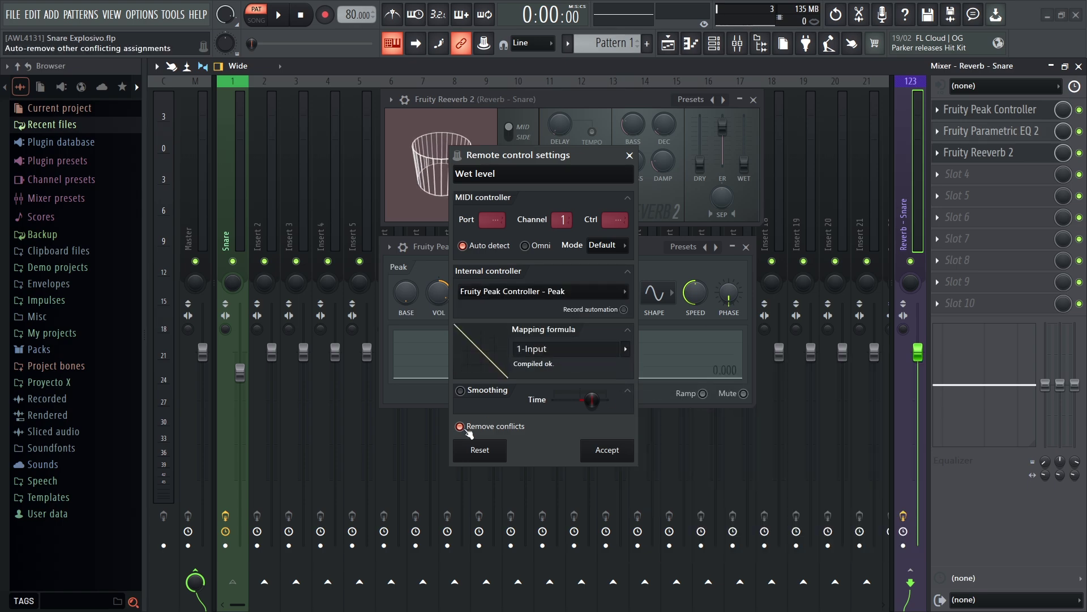
{"action": "left_click", "coordinate": [604, 451]}
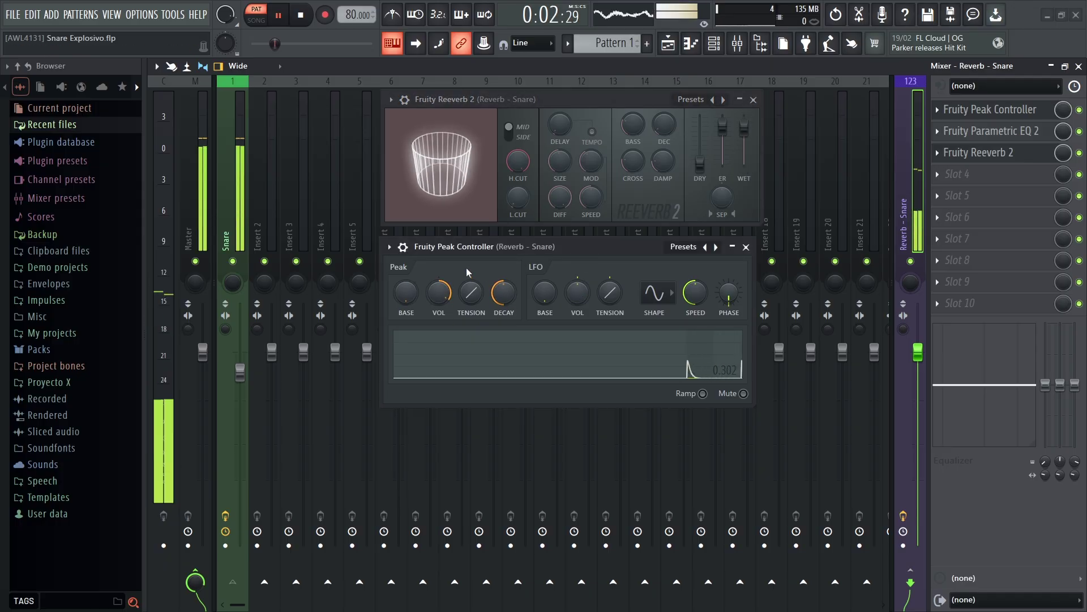
{"action": "key", "text": "space"}
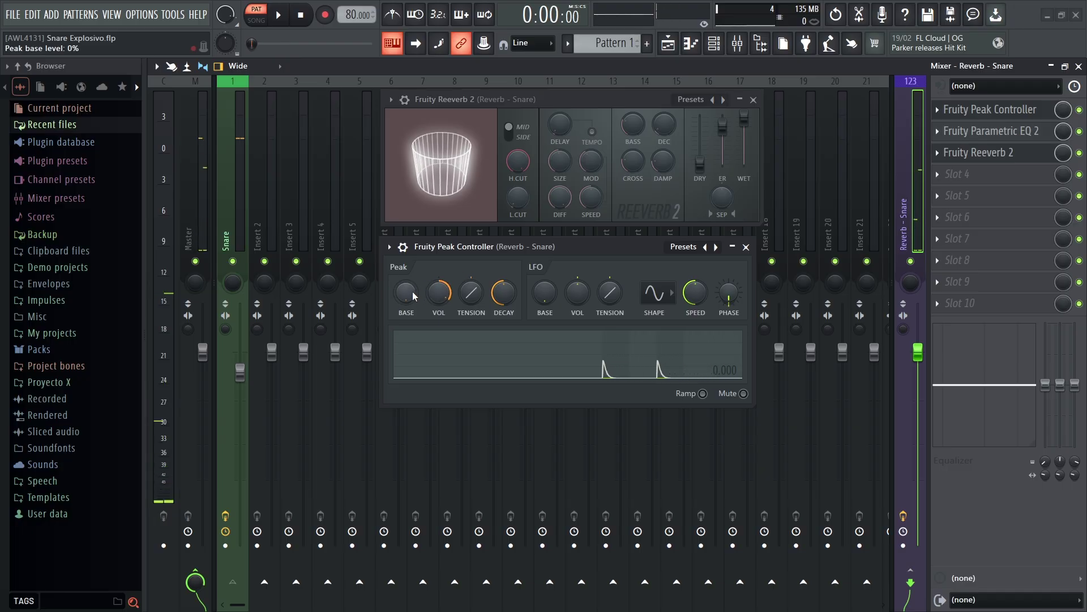
In Fruity Peak Controller, set the peak base level to 100% and the peak volume amount to -105%.
{"action": "left_click_drag", "start_coordinate": [413, 296], "coordinate": [411, 299]}
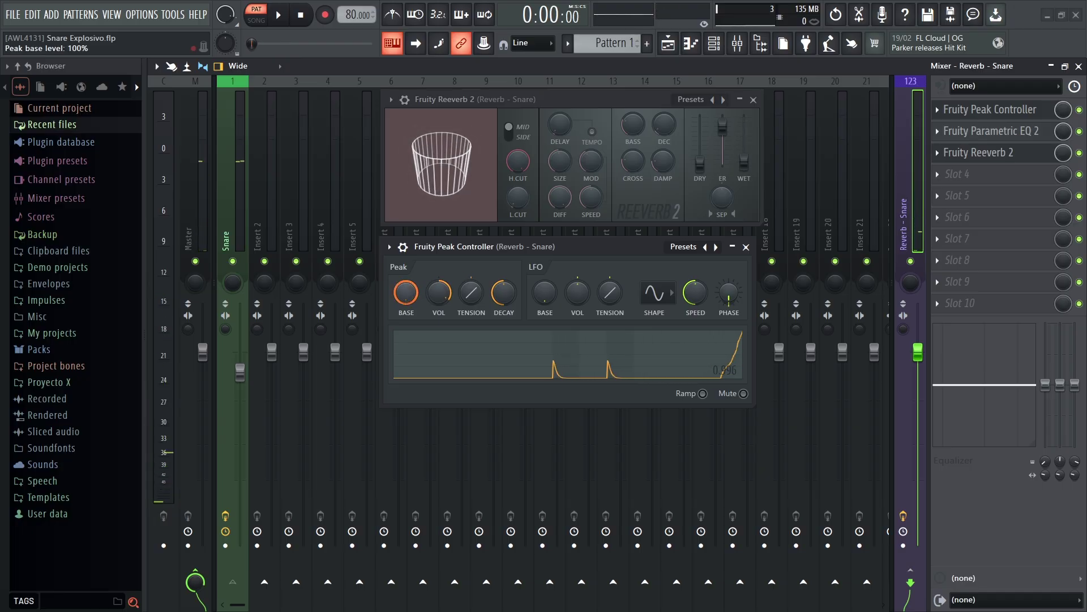
{"action": "right_click", "coordinate": [437, 295]}
{"action": "left_click", "coordinate": [487, 486]}
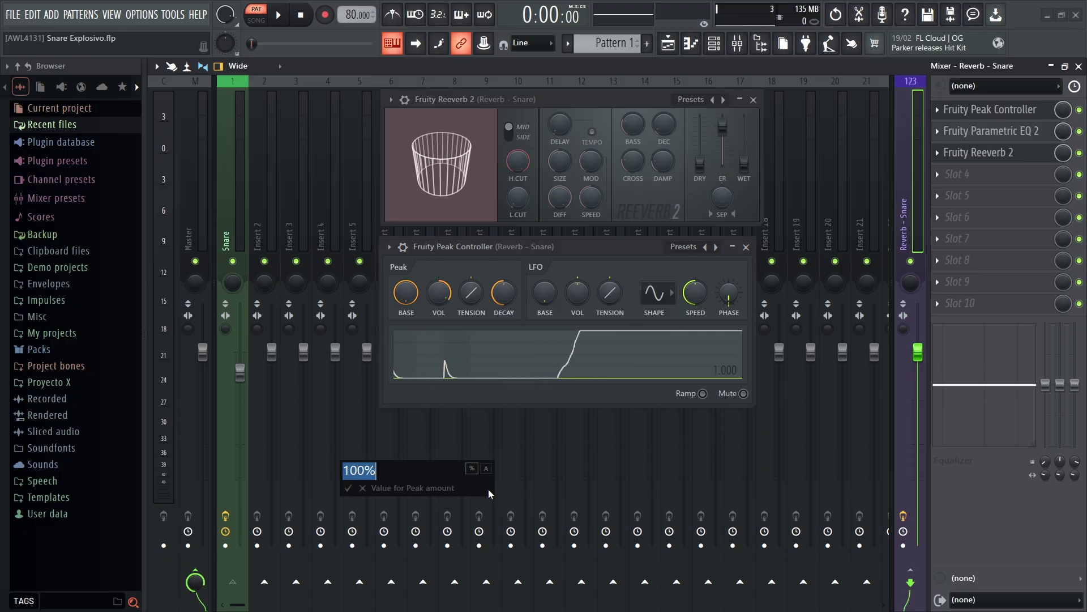
{"action": "type", "text": "-"}
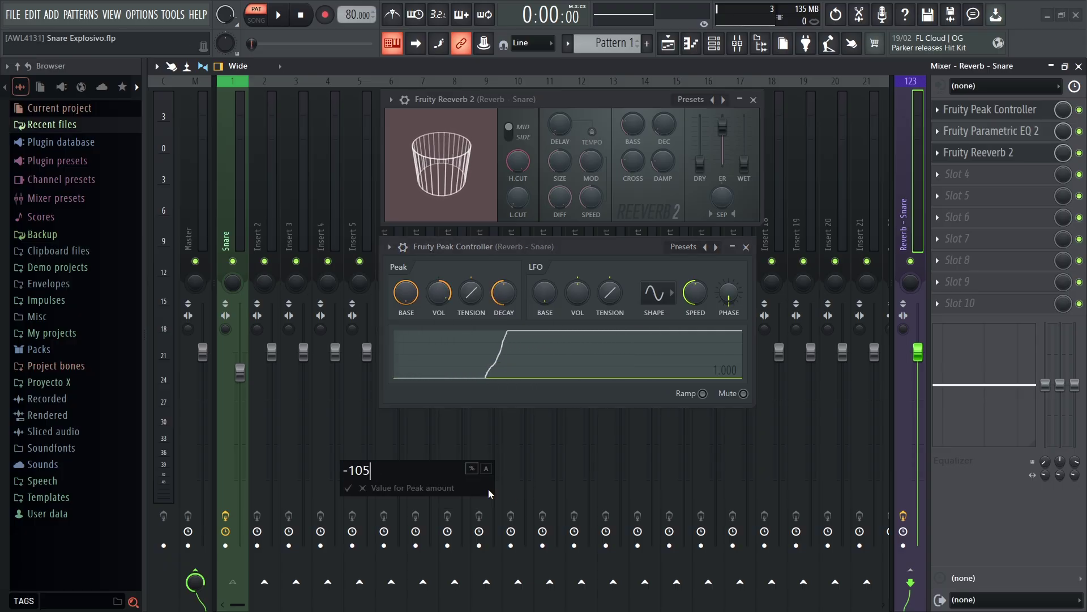
{"action": "type", "text": "105"}
{"action": "key", "text": "Return"}
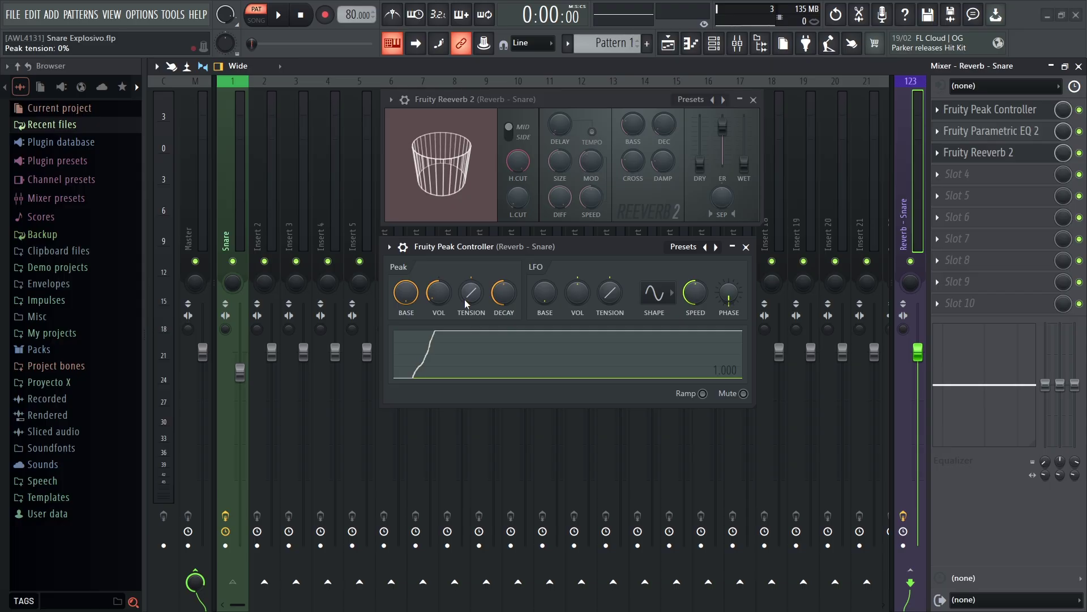
Set the Peak Controller's peak tension to 100% and its decay speed to 29%, and audition the pattern.
{"action": "left_click_drag", "start_coordinate": [464, 297], "coordinate": [464, 235]}
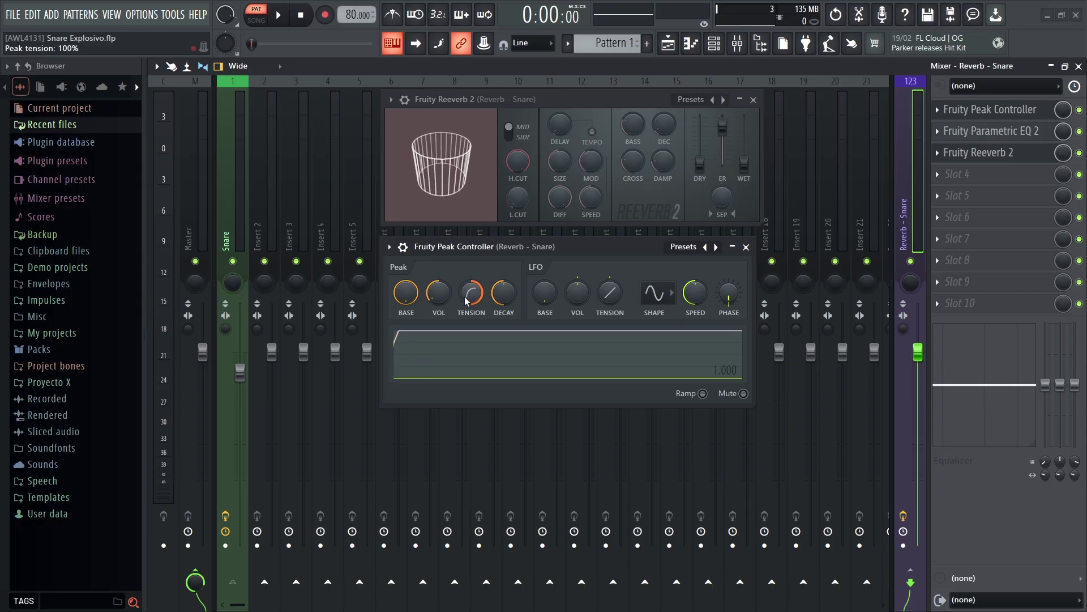
{"action": "right_click", "coordinate": [502, 292]}
{"action": "left_click", "coordinate": [532, 485]}
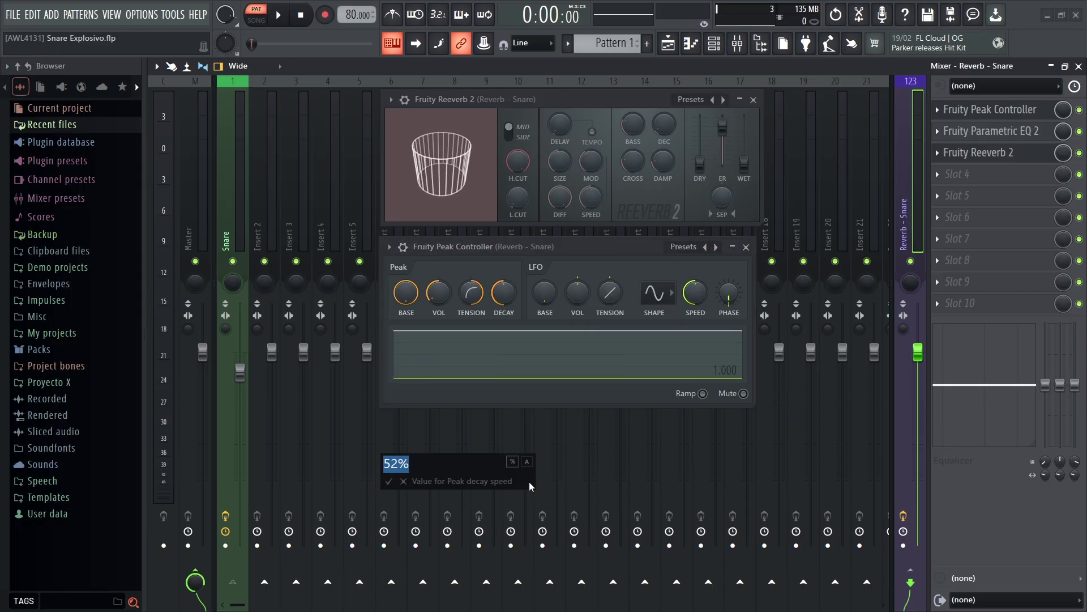
{"action": "type", "text": "29"}
{"action": "key", "text": "Return"}
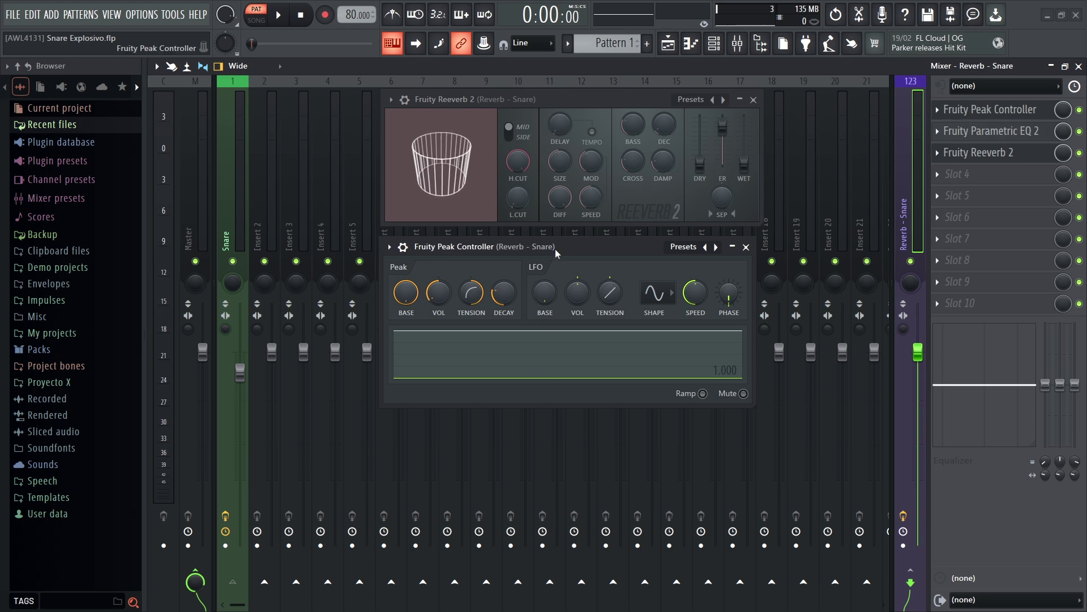
{"action": "key", "text": "space"}
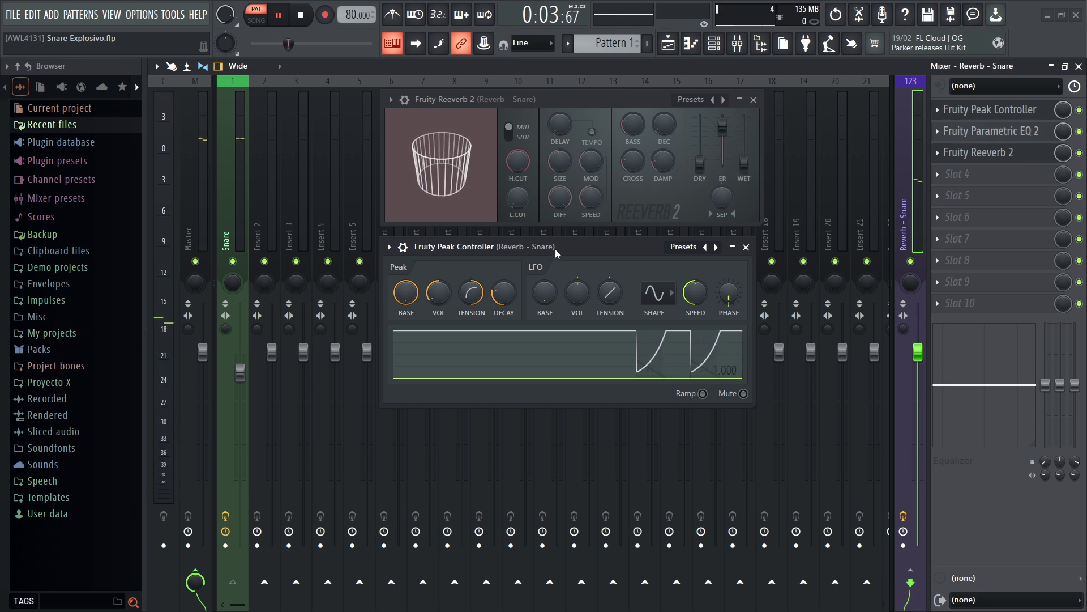
{"action": "key", "text": "space"}
Turn off the detached option for Fruity Peak Controller and Fruity Reeverb 2, and close both plugin windows.
{"action": "left_click", "coordinate": [389, 246]}
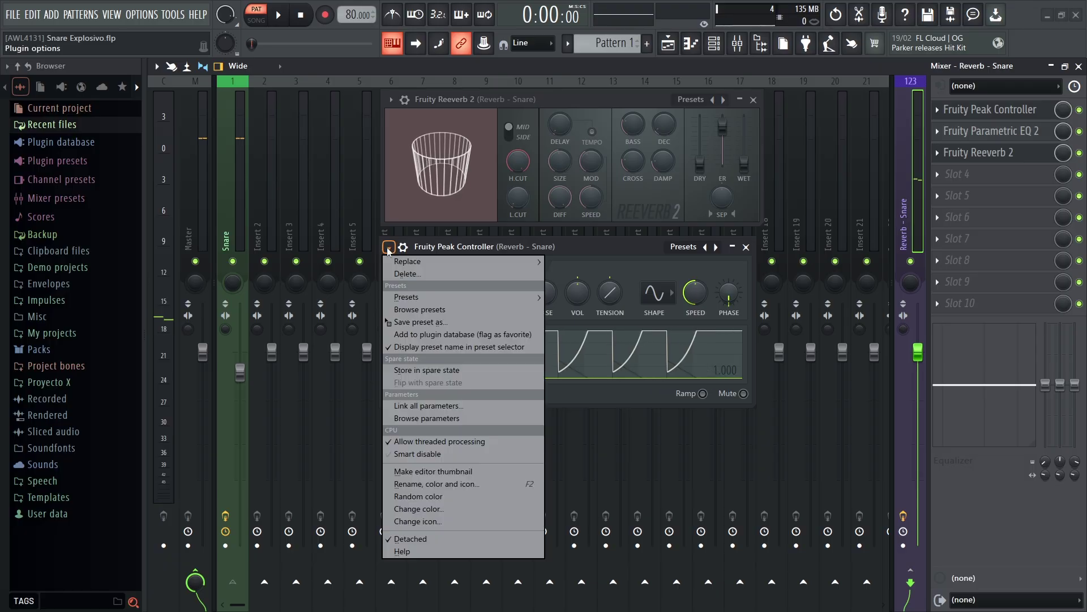
{"action": "left_click", "coordinate": [410, 545]}
{"action": "left_click", "coordinate": [390, 100]}
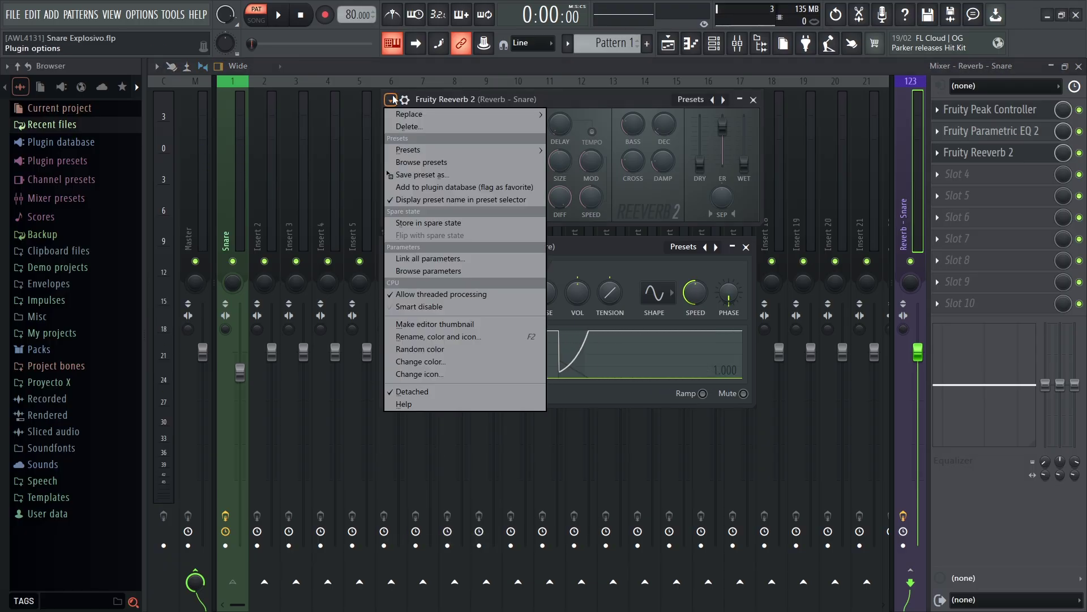
{"action": "left_click", "coordinate": [413, 392]}
{"action": "left_click", "coordinate": [746, 247]}
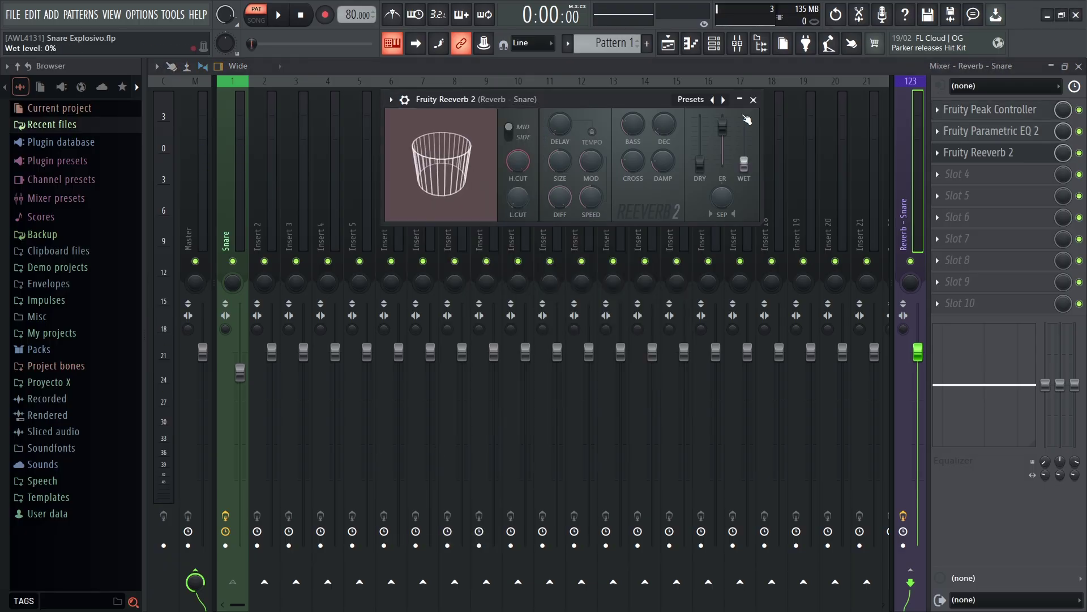
{"action": "left_click", "coordinate": [753, 100]}
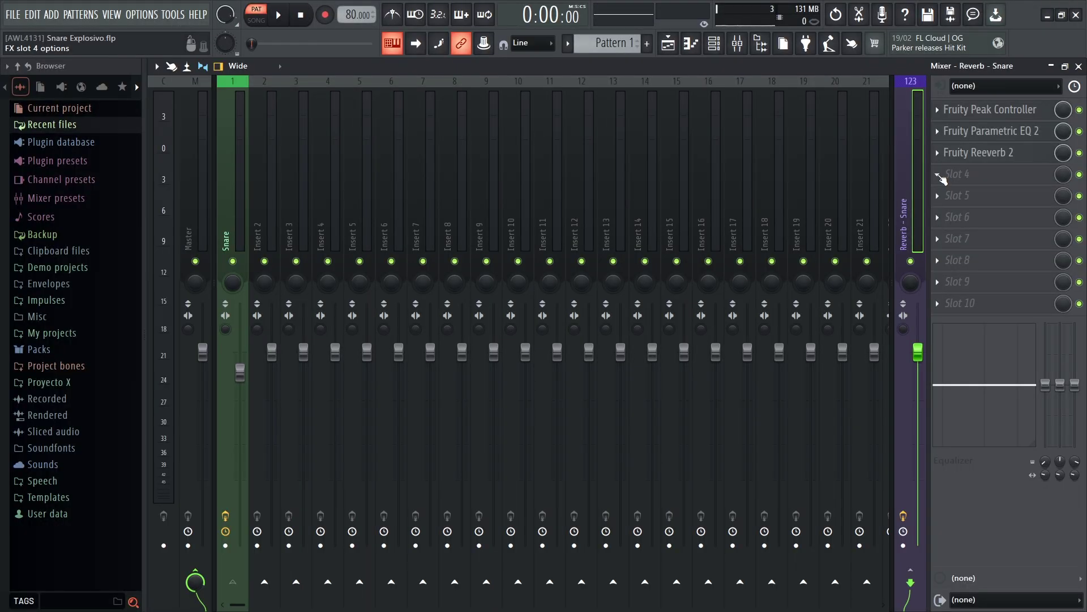
Add Fruity Parametric EQ 2 in slot 4 of the Reverb - Snare track and load its 3 bands preset.
{"action": "left_click", "coordinate": [941, 176]}
{"action": "mouse_move", "coordinate": [856, 283]}
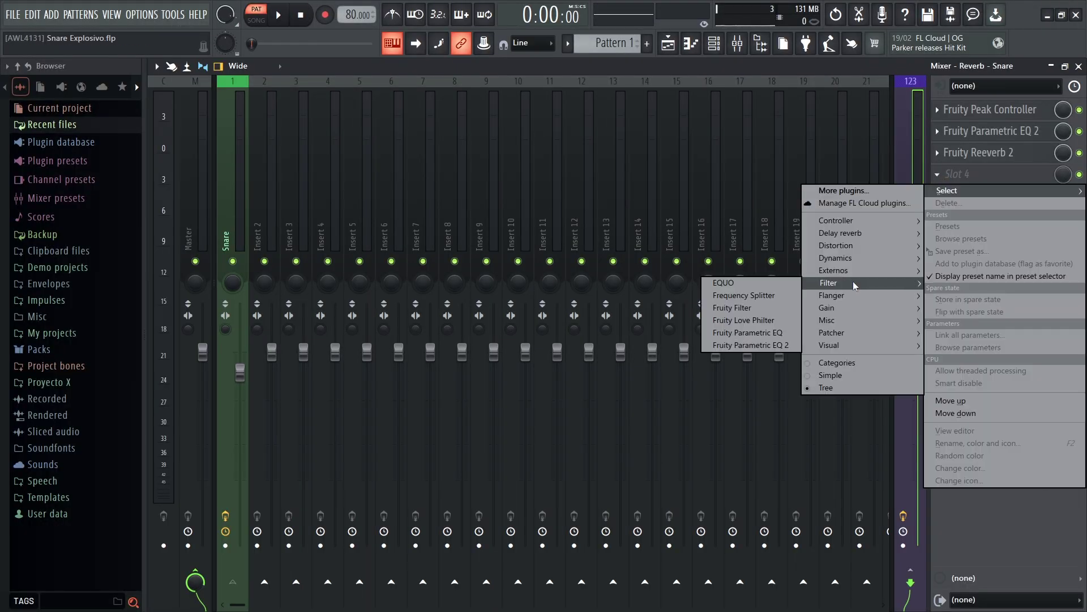
{"action": "left_click", "coordinate": [765, 349]}
{"action": "left_click_drag", "start_coordinate": [713, 348], "coordinate": [859, 403]}
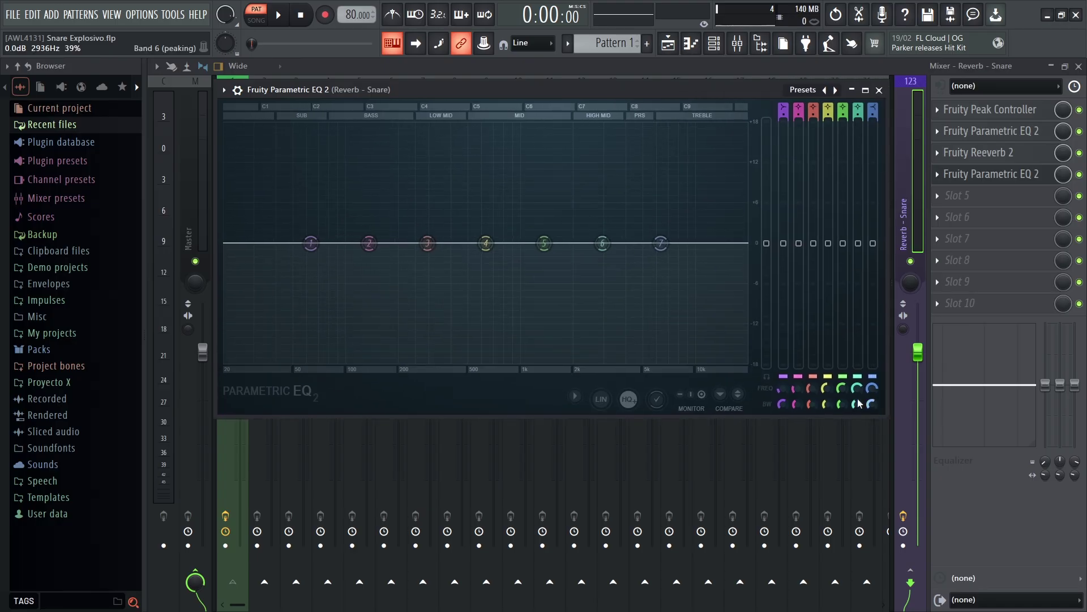
{"action": "left_click", "coordinate": [803, 90]}
{"action": "left_click", "coordinate": [827, 98]}
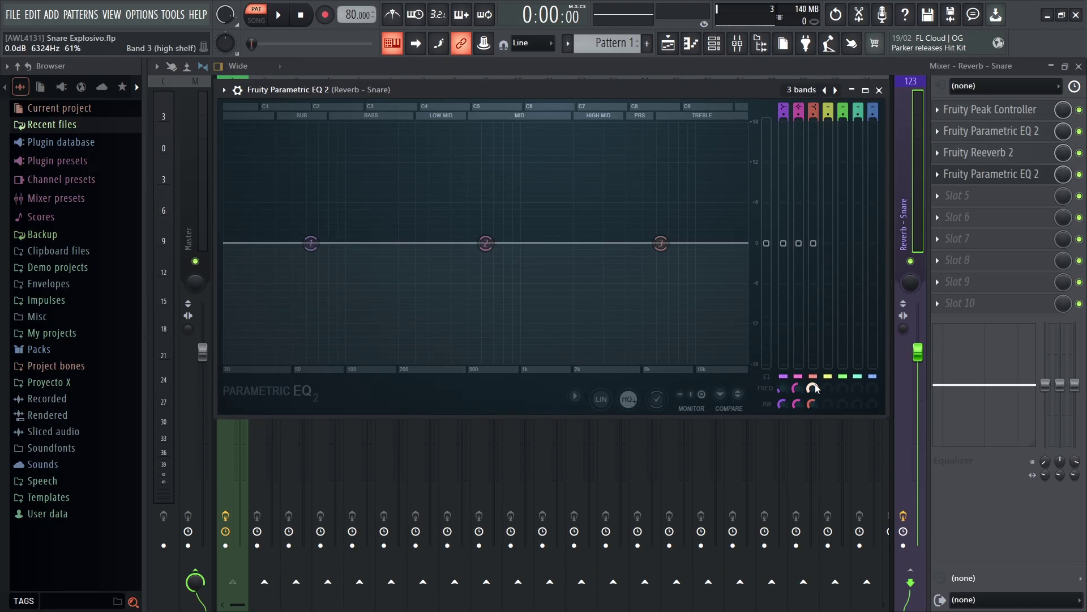
Set the high shelf band 3 of the new EQ to 5000 Hz with a 5 dB gain.
{"action": "right_click", "coordinate": [811, 385]}
{"action": "left_click", "coordinate": [843, 576]}
{"action": "type", "text": "5000"}
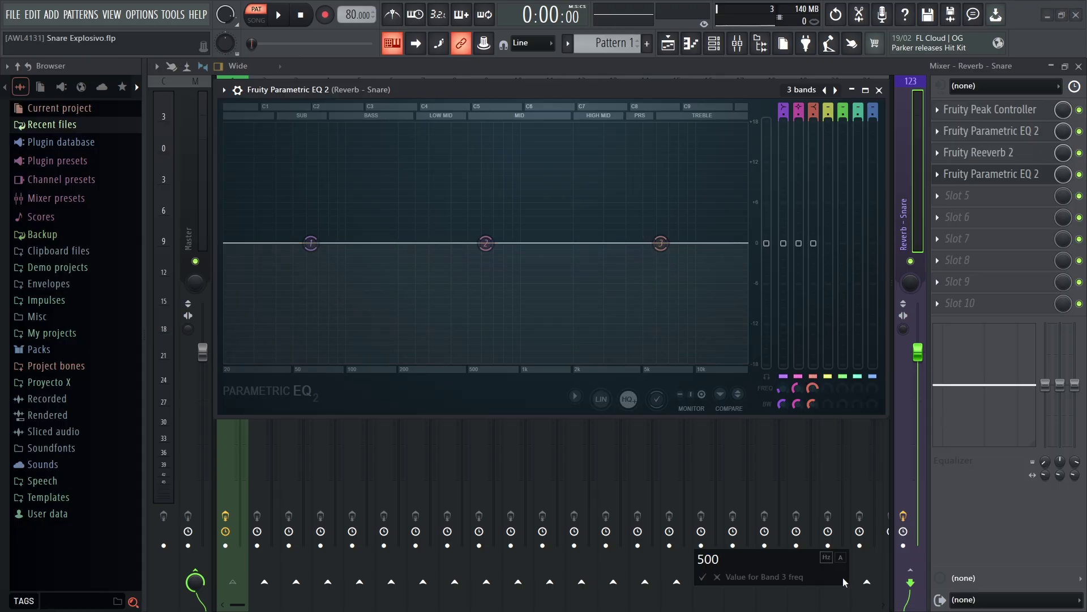
{"action": "key", "text": "Return"}
{"action": "right_click", "coordinate": [815, 246]}
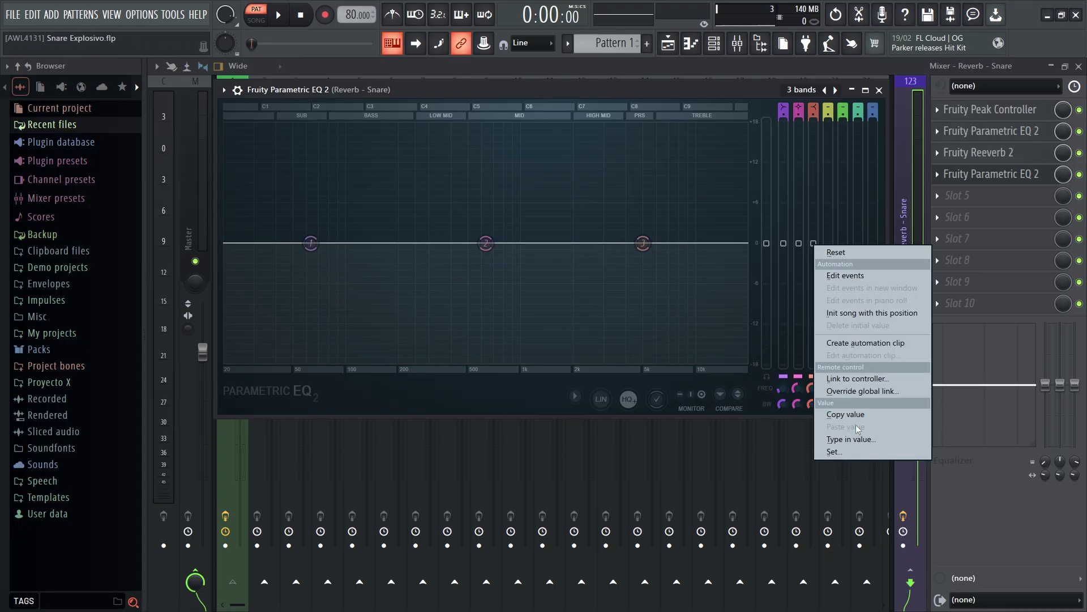
{"action": "left_click", "coordinate": [858, 437]}
{"action": "type", "text": "5"}
{"action": "key", "text": "Return"}
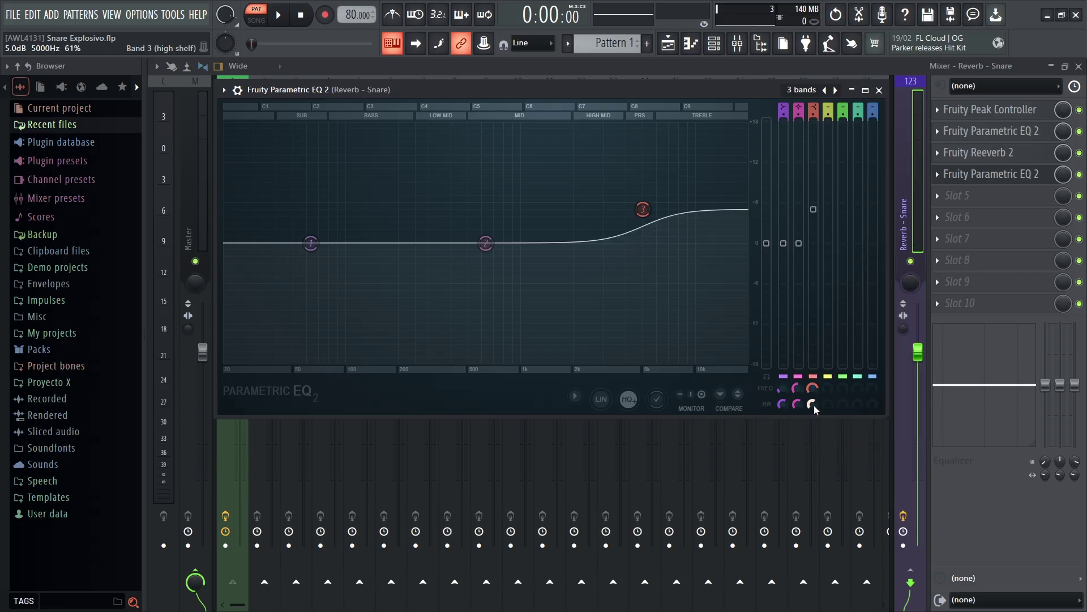
Play the pattern to compare the reverb with and without the slot 4 EQ, closing the EQ window.
{"action": "key", "text": "space"}
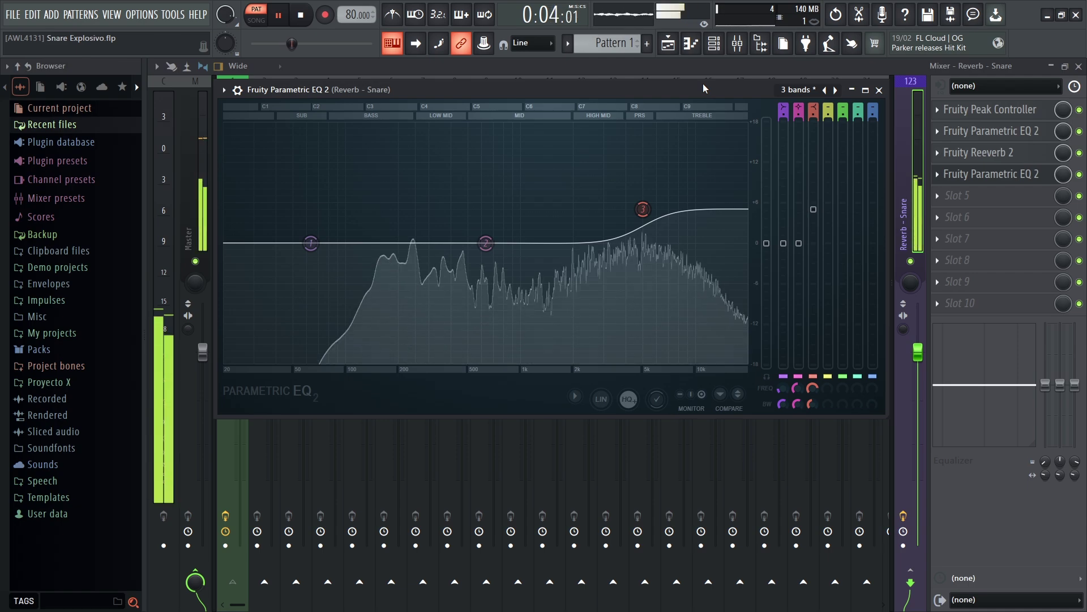
{"action": "key", "text": "space"}
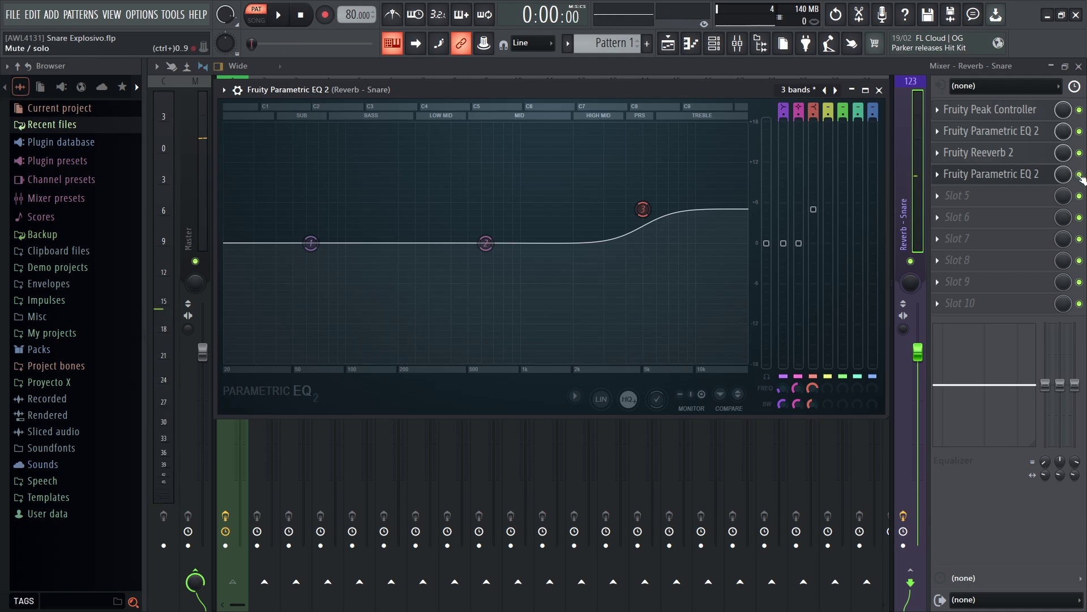
{"action": "key", "text": "Escape"}
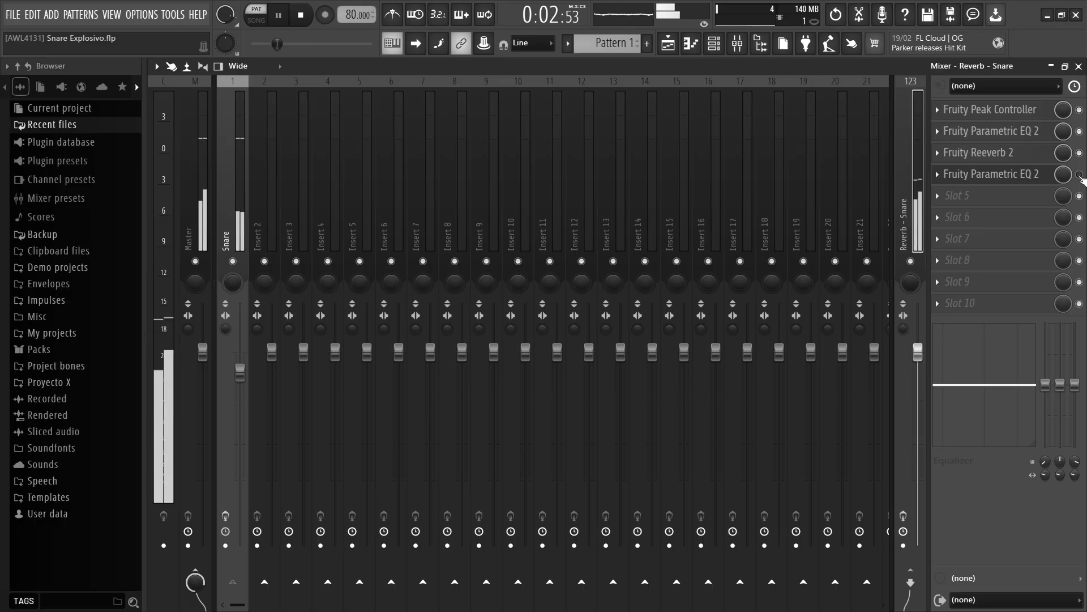
{"action": "key", "text": "space"}
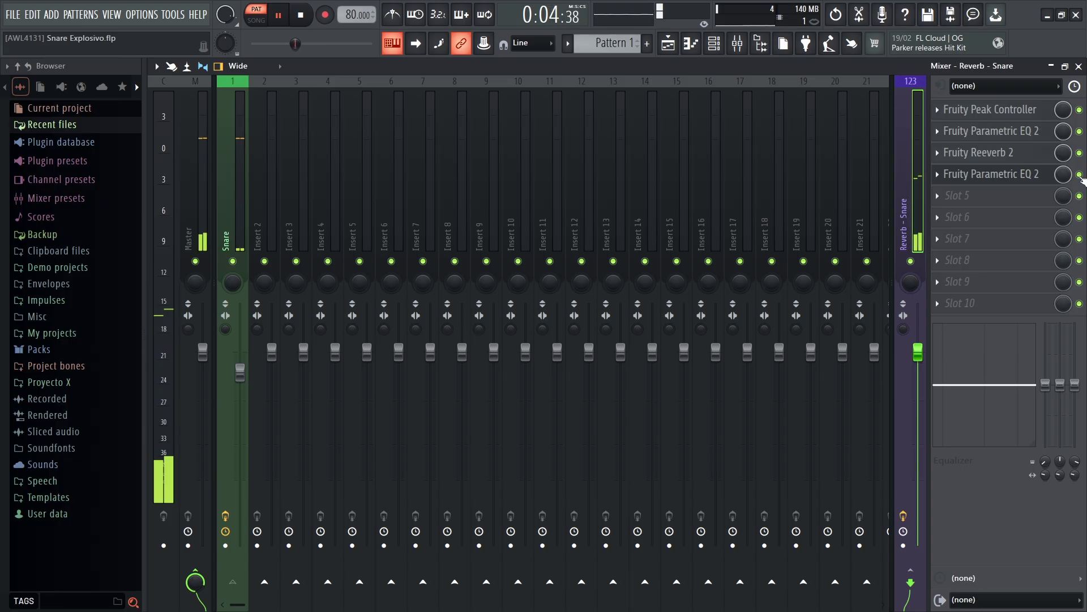
{"action": "key", "text": "space"}
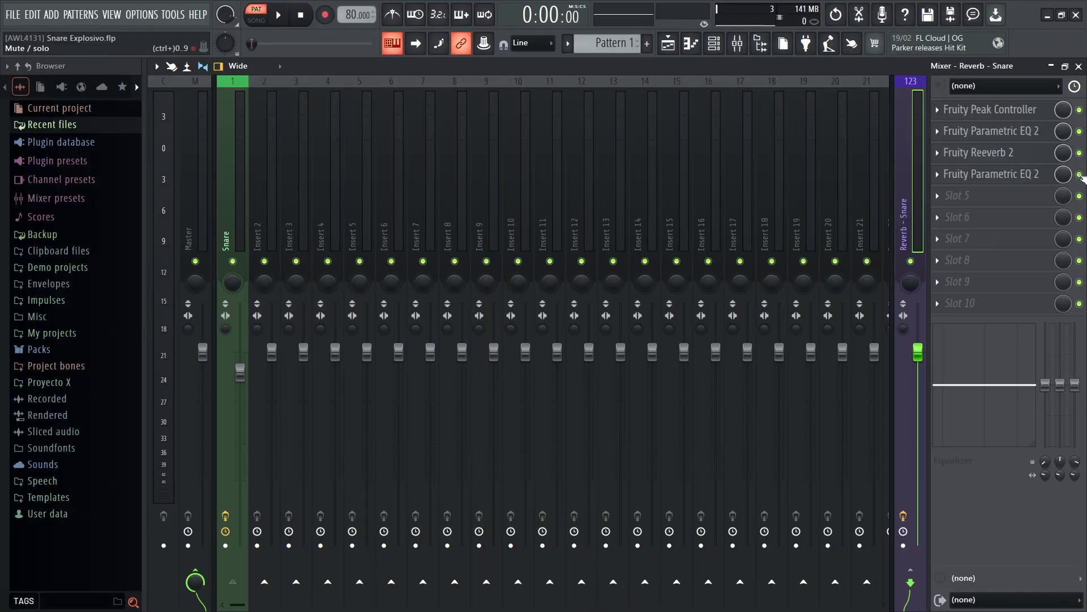
Select the Master track and play the pattern to check the overall level.
{"action": "left_click", "coordinate": [200, 188]}
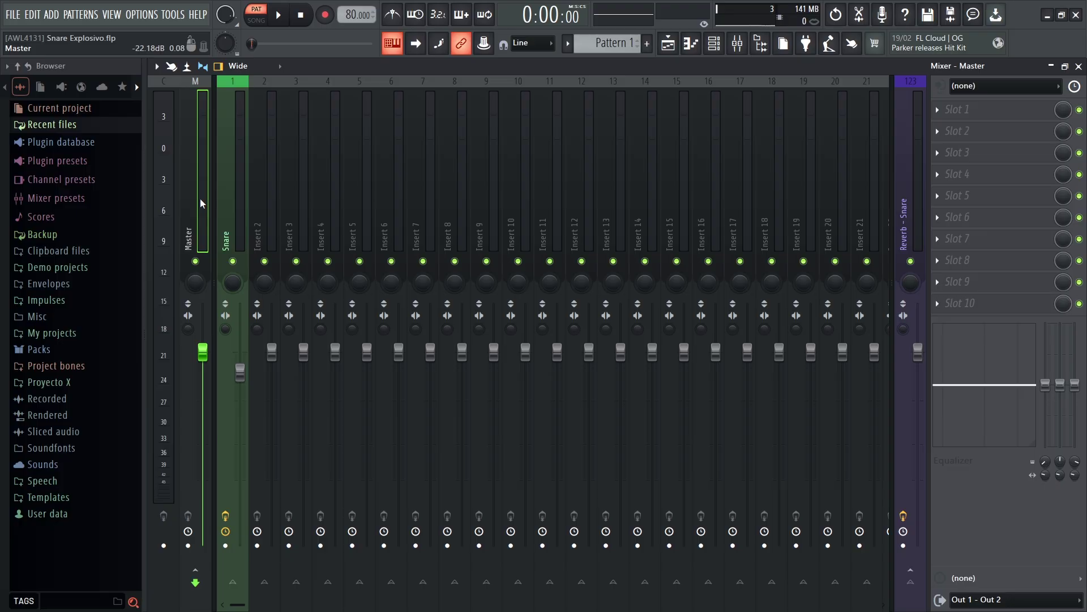
{"action": "key", "text": "space"}
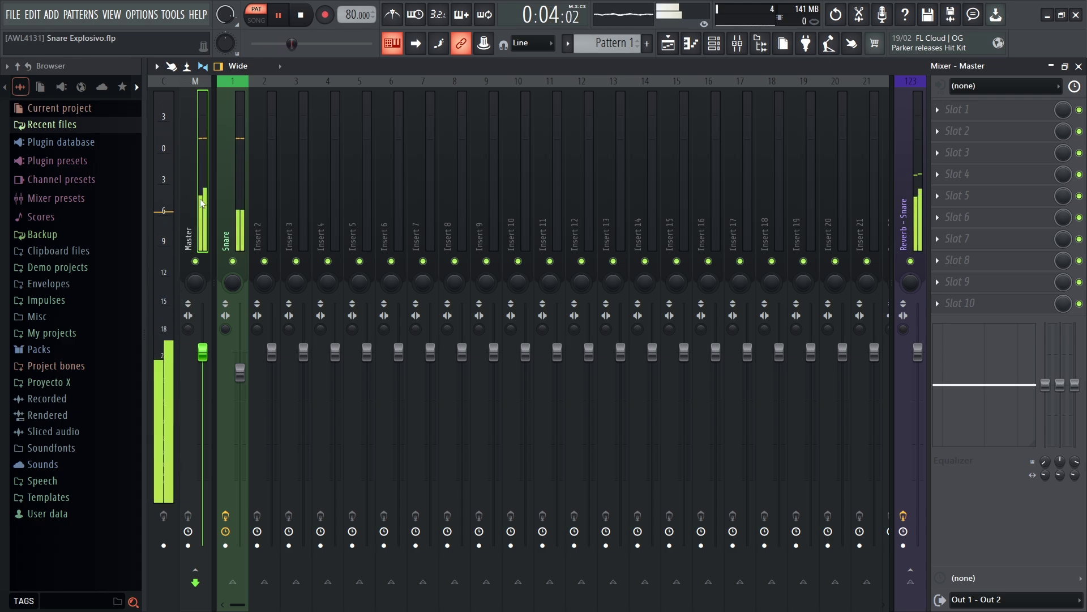
{"action": "key", "text": "space"}
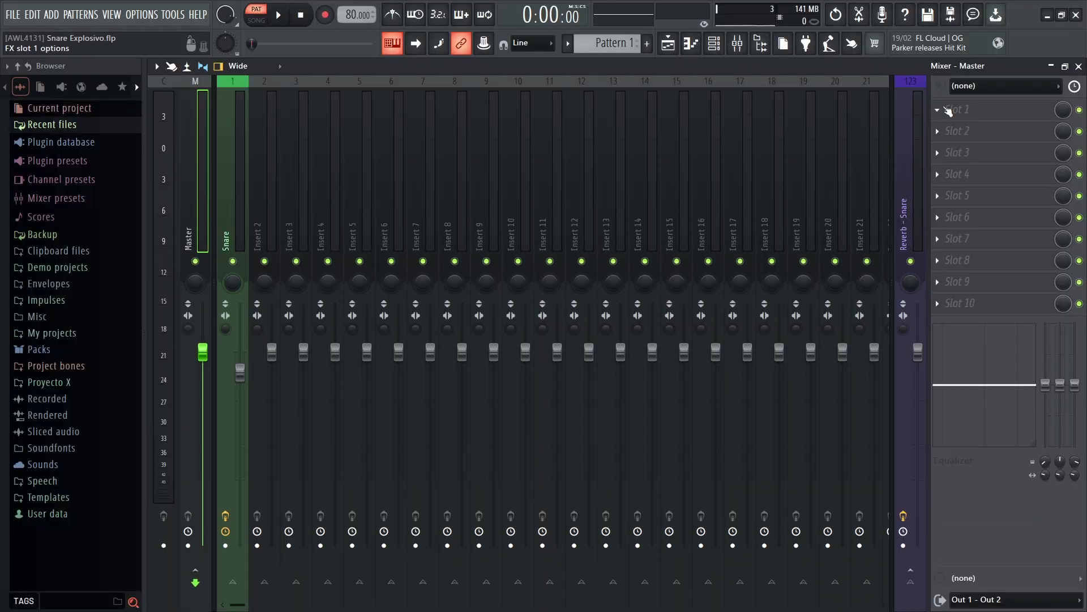
Add Spreader in slot 1 of the Master track and enlarge its window.
{"action": "left_click", "coordinate": [946, 109]}
{"action": "mouse_move", "coordinate": [844, 243]}
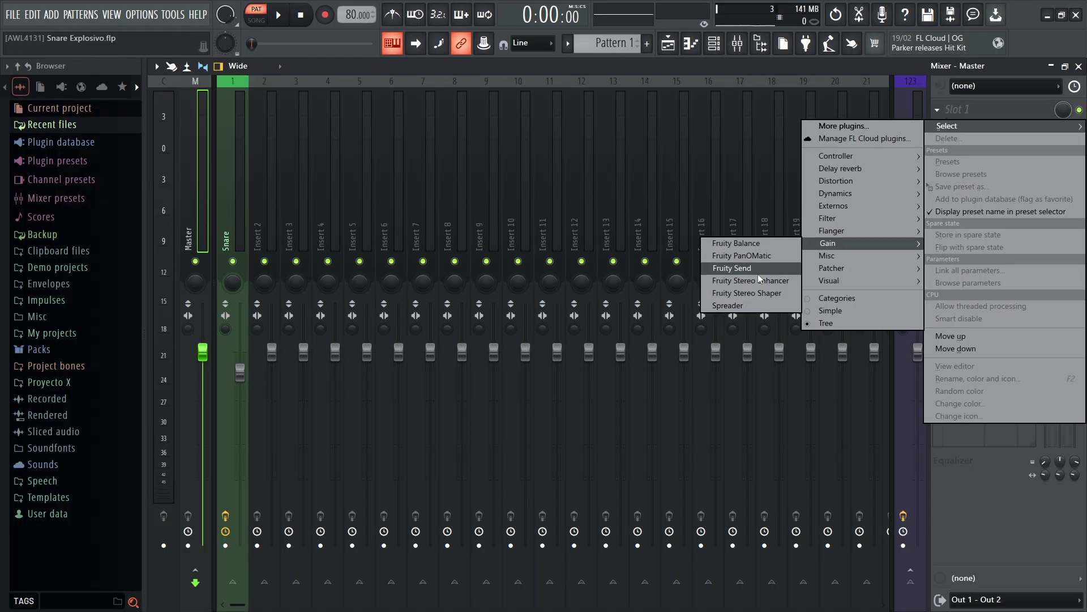
{"action": "left_click", "coordinate": [746, 307]}
{"action": "left_click_drag", "start_coordinate": [595, 282], "coordinate": [883, 421]}
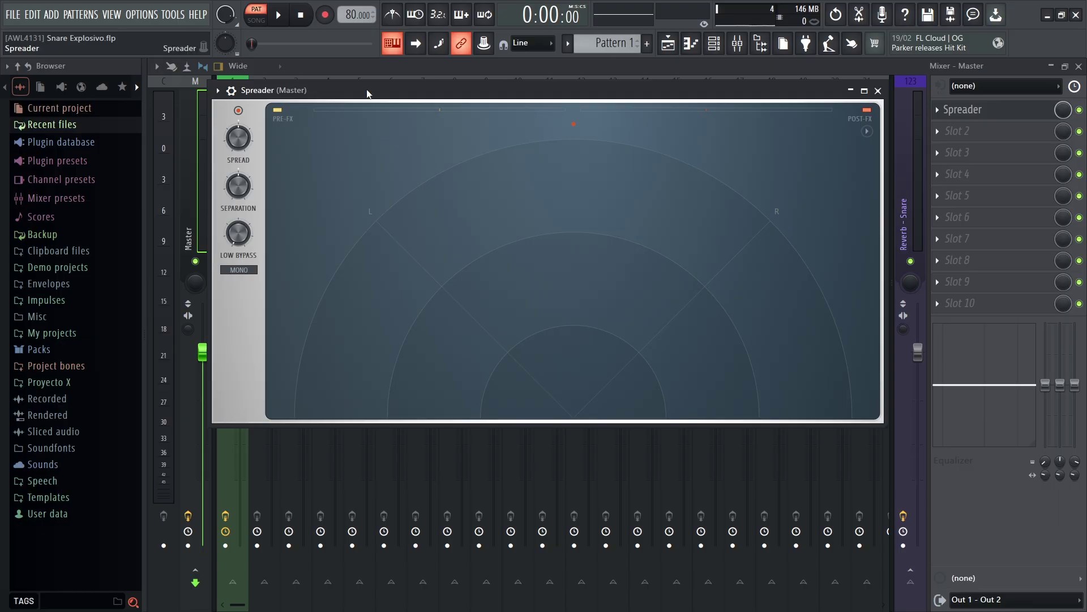
Set the Master Spreader's Spread to 5, Separation to 10 and Low Bypass to 100.
{"action": "right_click", "coordinate": [238, 137]}
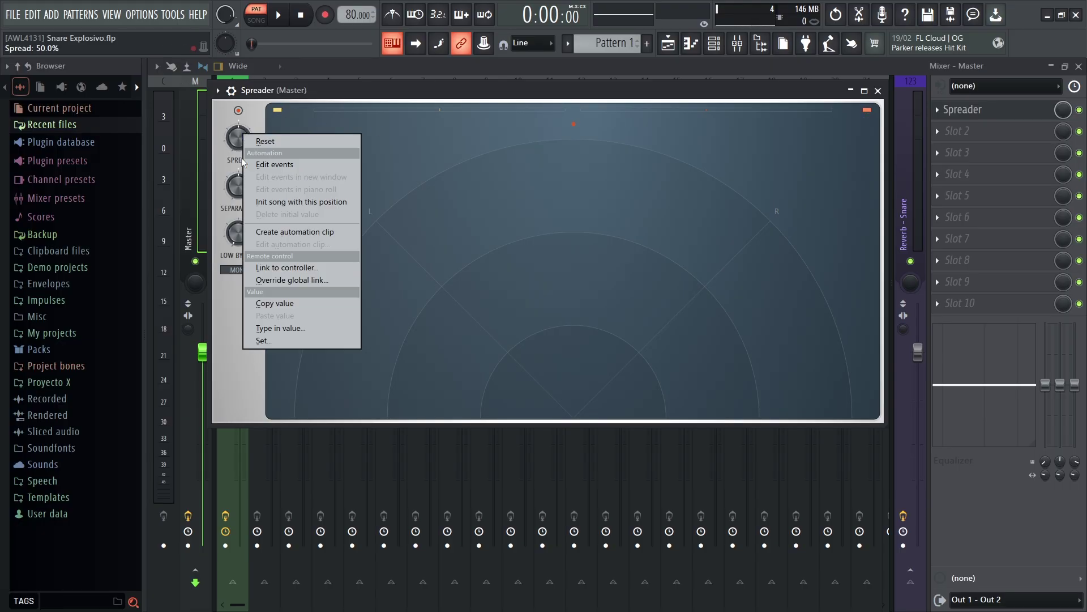
{"action": "left_click", "coordinate": [278, 324]}
{"action": "type", "text": "5"}
{"action": "key", "text": "Return"}
{"action": "right_click", "coordinate": [245, 191]}
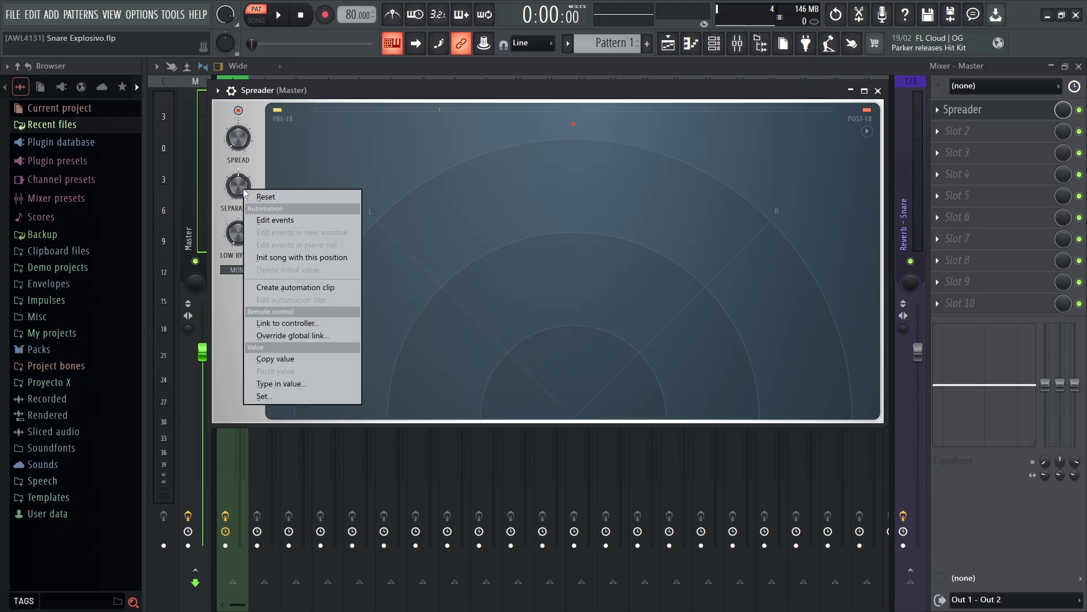
{"action": "left_click", "coordinate": [288, 384]}
{"action": "type", "text": "10"}
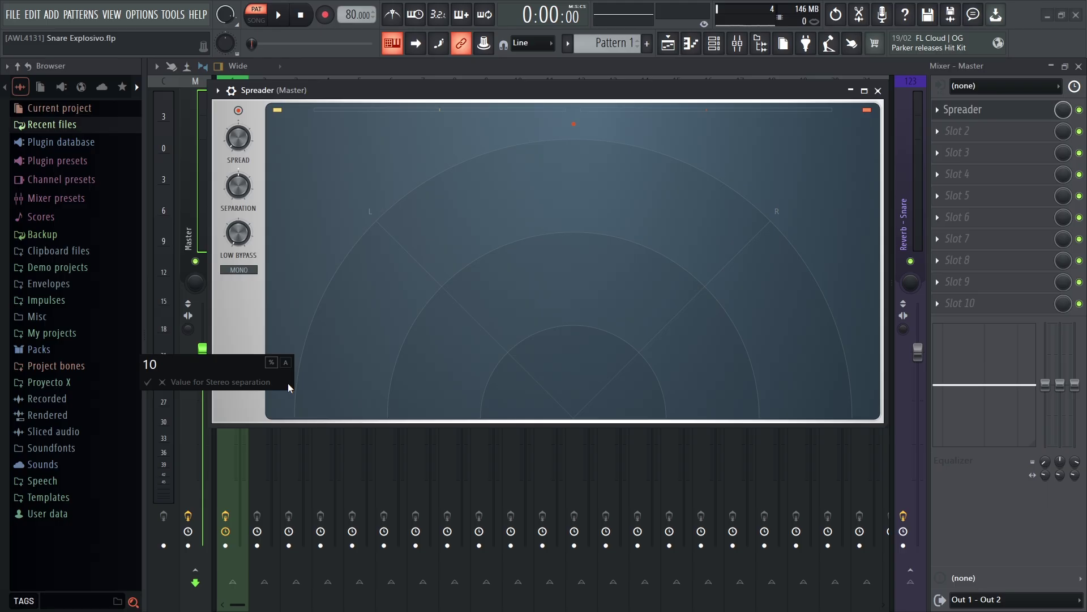
{"action": "key", "text": "Return"}
{"action": "right_click", "coordinate": [231, 233]}
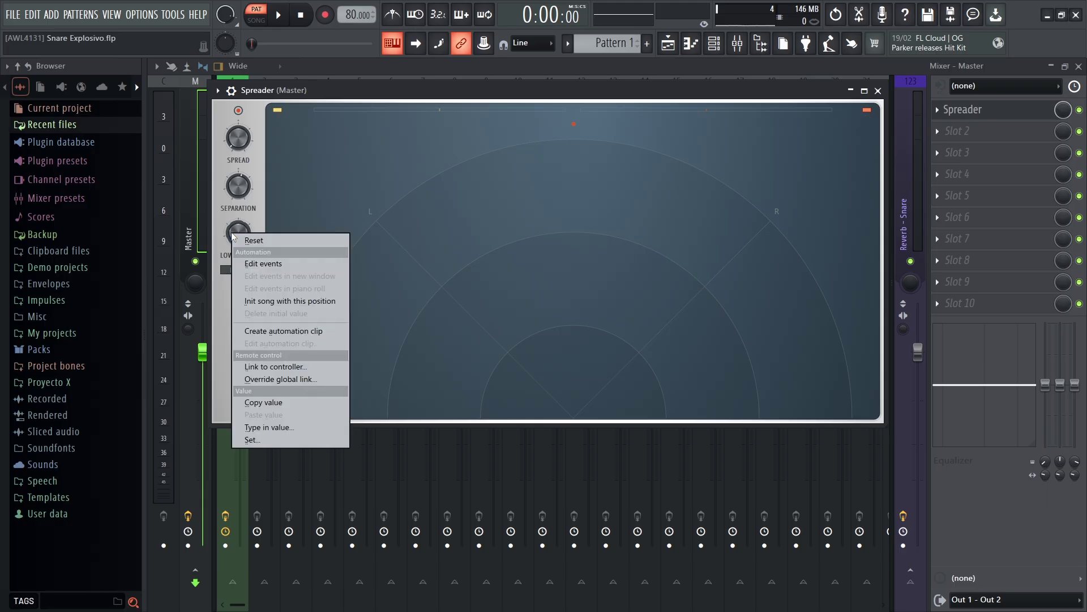
{"action": "left_click", "coordinate": [283, 430]}
{"action": "type", "text": "100"}
{"action": "key", "text": "Return"}
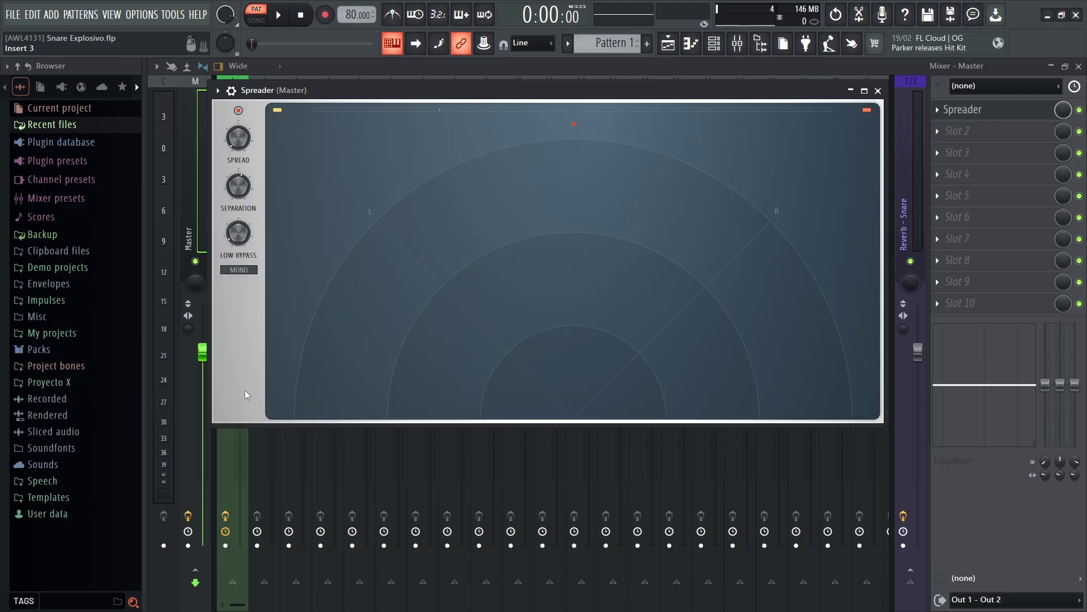
Play the pattern to compare the Master with and without Spreader.
{"action": "key", "text": "space"}
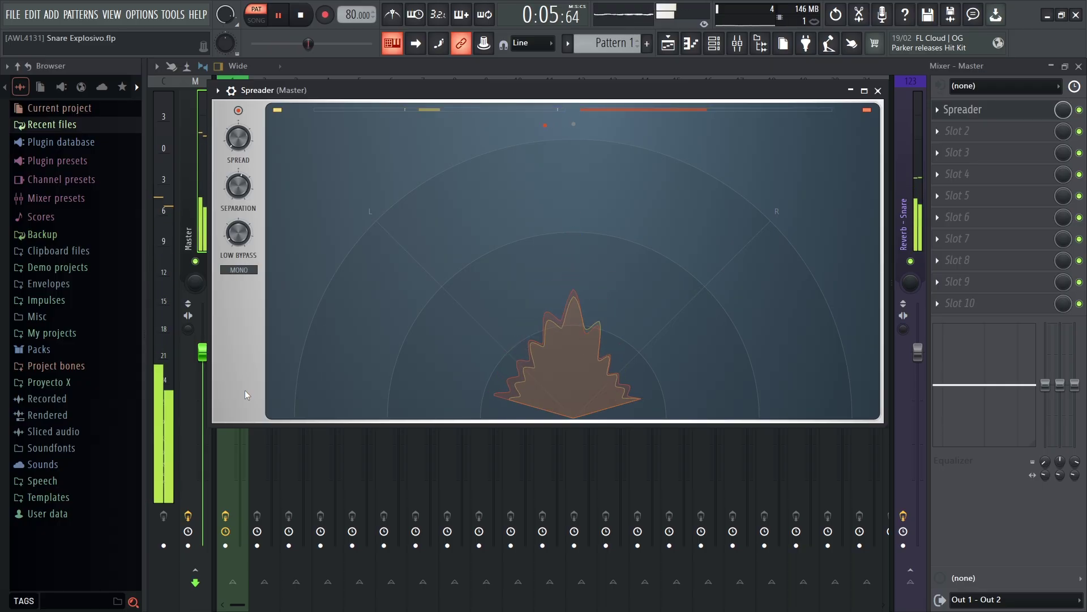
{"action": "key", "text": "space"}
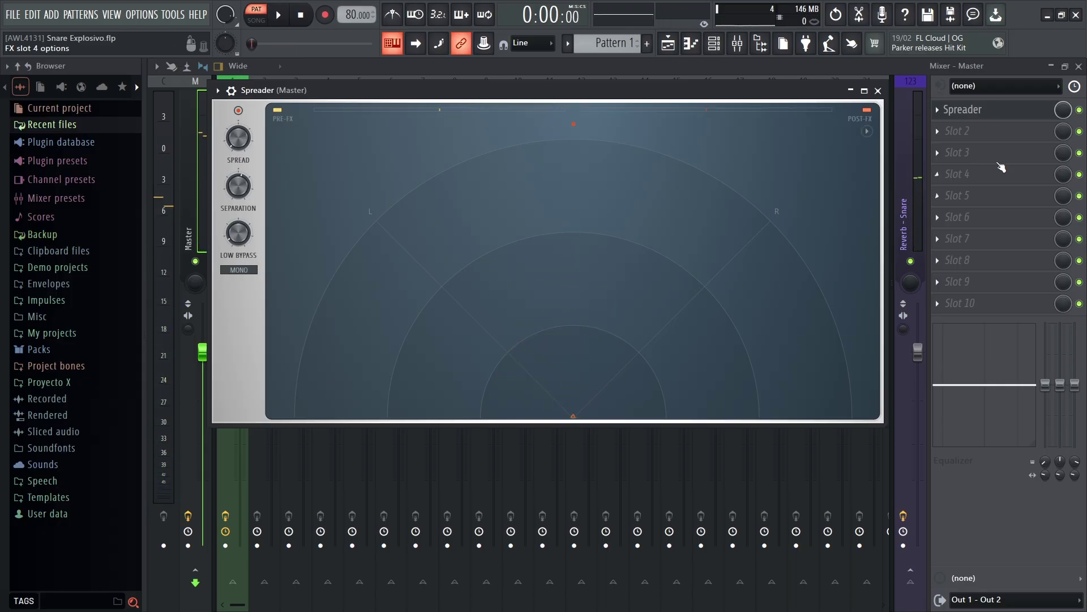
{"action": "left_click", "coordinate": [1080, 110]}
{"action": "key", "text": "space"}
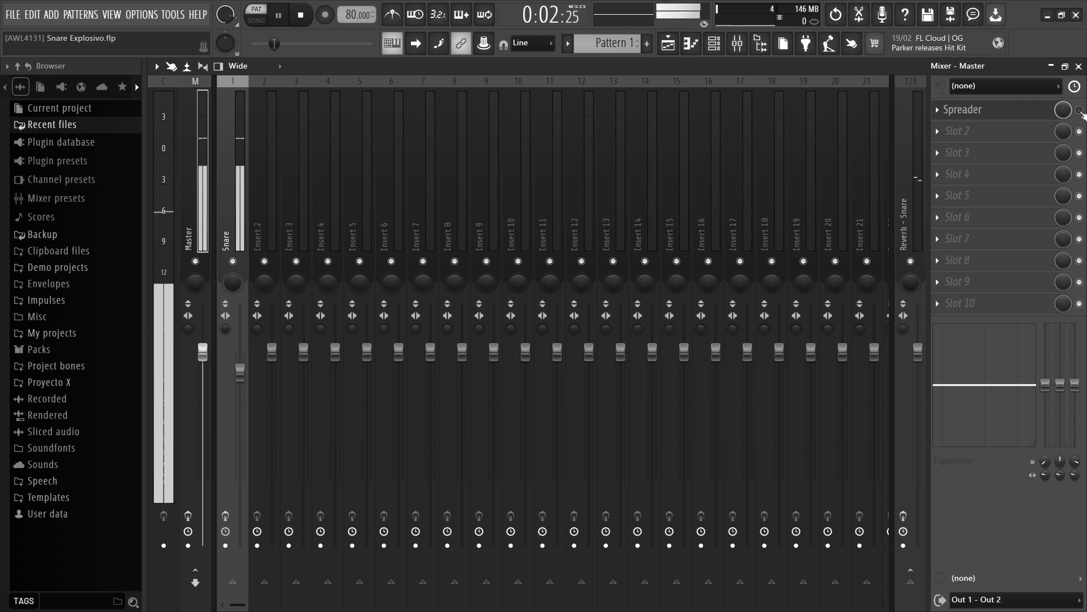
{"action": "key", "text": "space"}
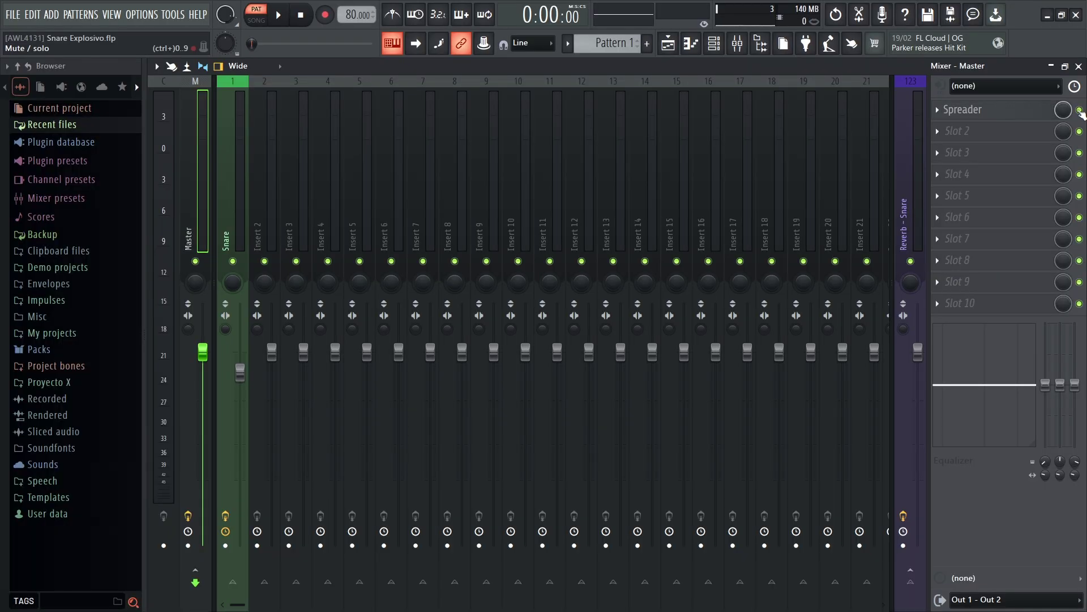
Add Fruity Parametric EQ 2 in slot 2 of the Master track and load its 3 bands preset.
{"action": "left_click", "coordinate": [937, 132]}
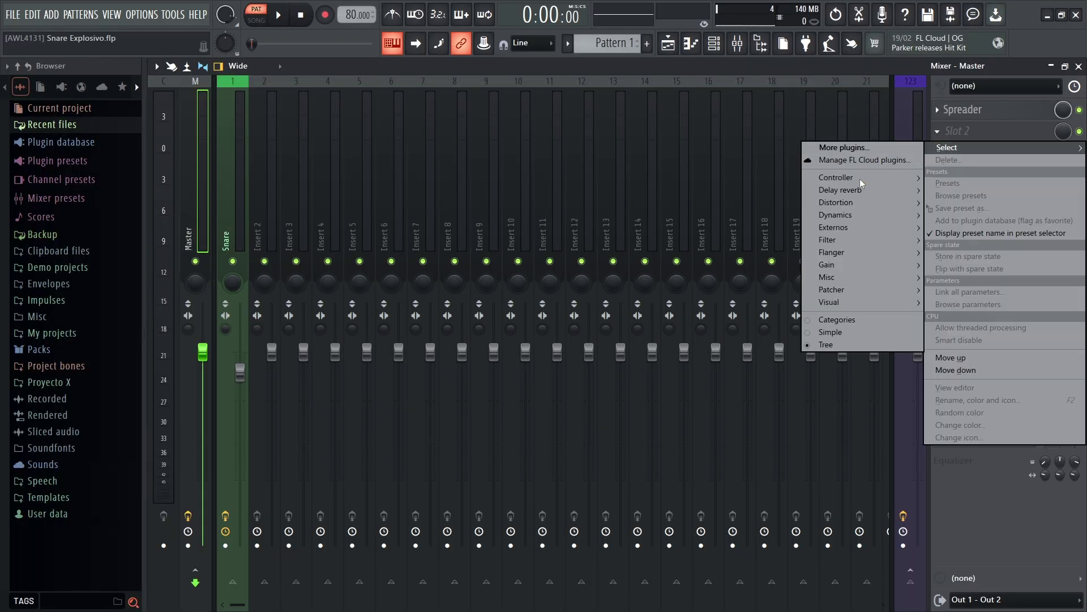
{"action": "mouse_move", "coordinate": [848, 241]}
{"action": "left_click", "coordinate": [749, 302]}
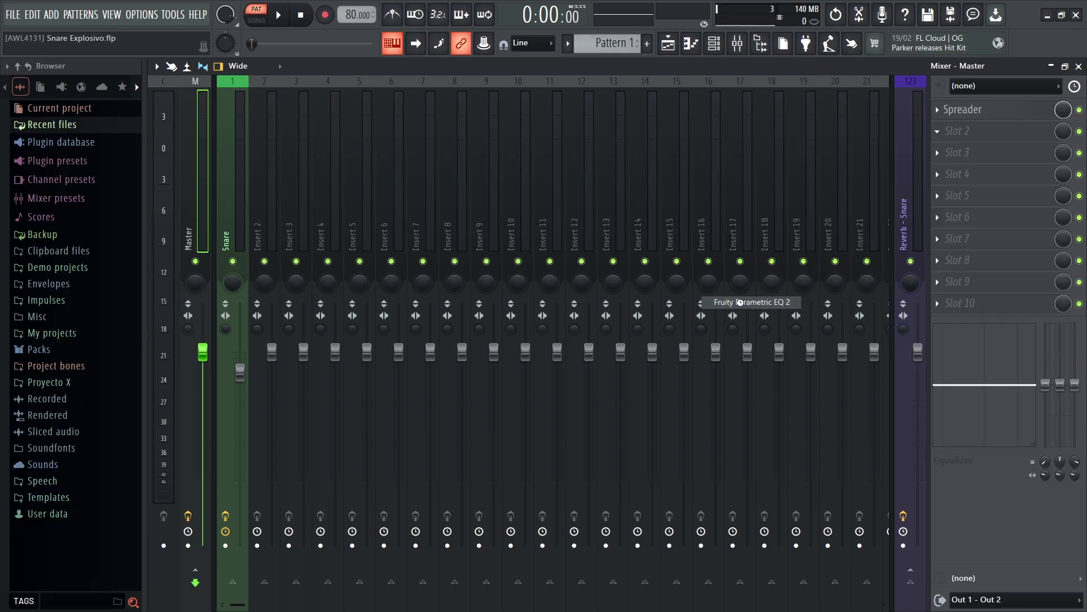
{"action": "left_click_drag", "start_coordinate": [709, 355], "coordinate": [884, 390]}
{"action": "left_click", "coordinate": [802, 96]}
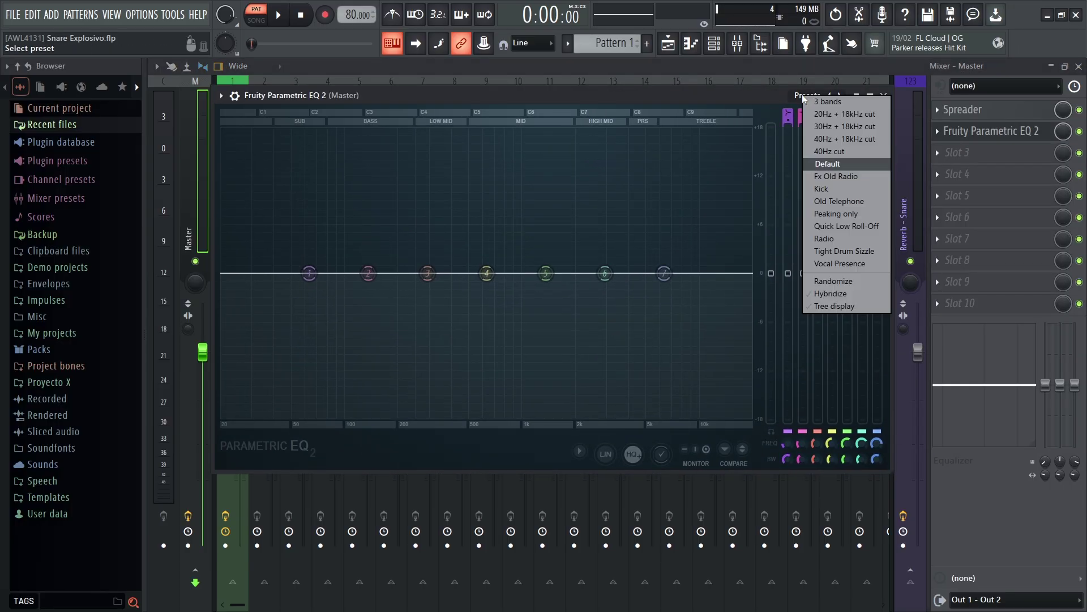
{"action": "left_click", "coordinate": [814, 109]}
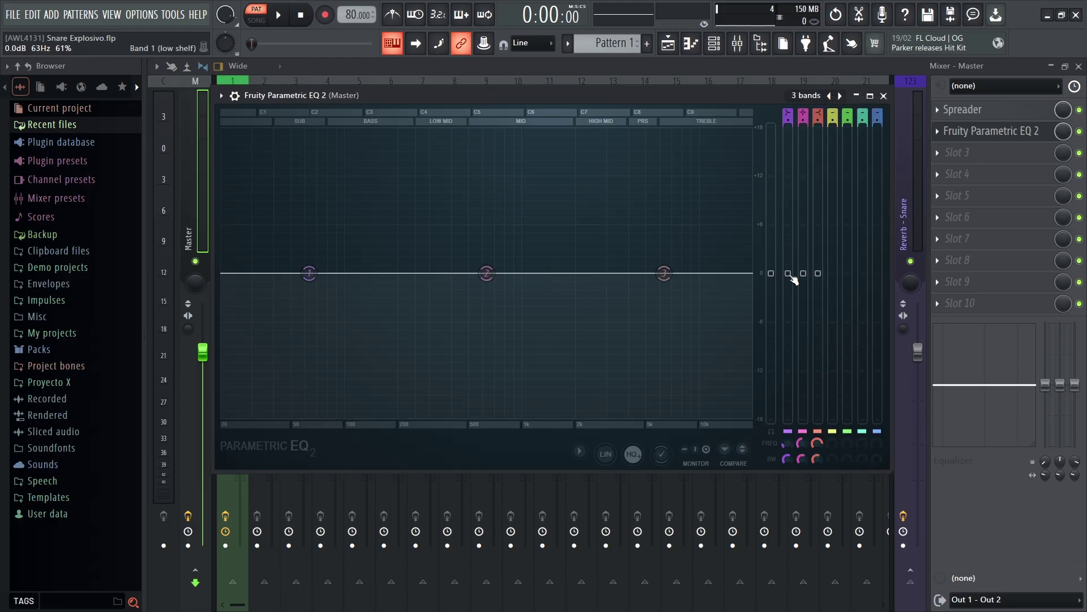
Set the Master EQ's low shelf band 1 to 70 Hz with a -3 dB level.
{"action": "right_click", "coordinate": [787, 441]}
{"action": "left_click", "coordinate": [836, 583]}
{"action": "type", "text": "70"}
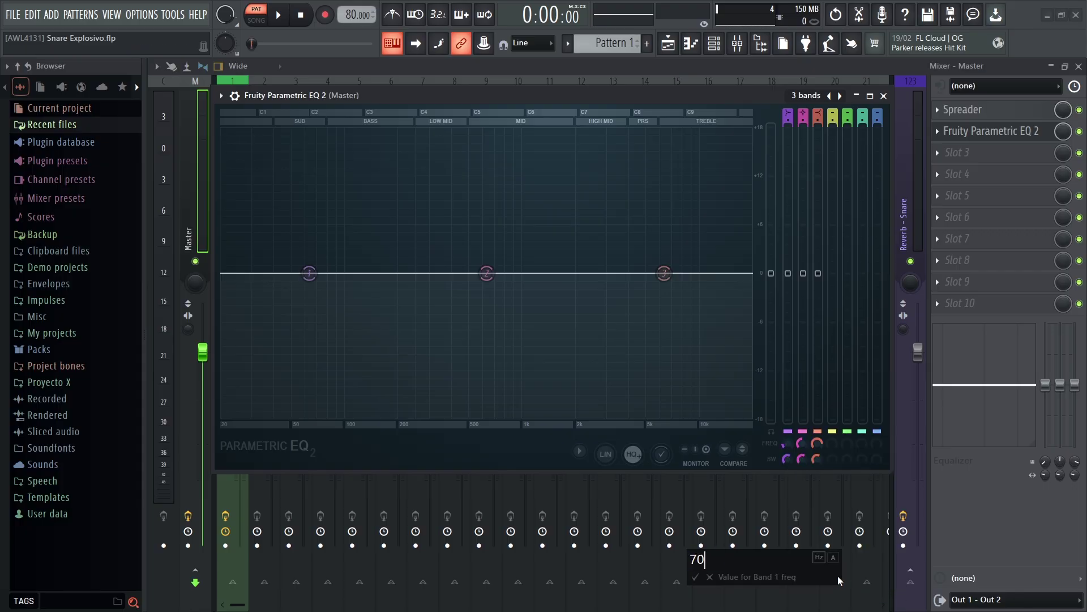
{"action": "key", "text": "Return"}
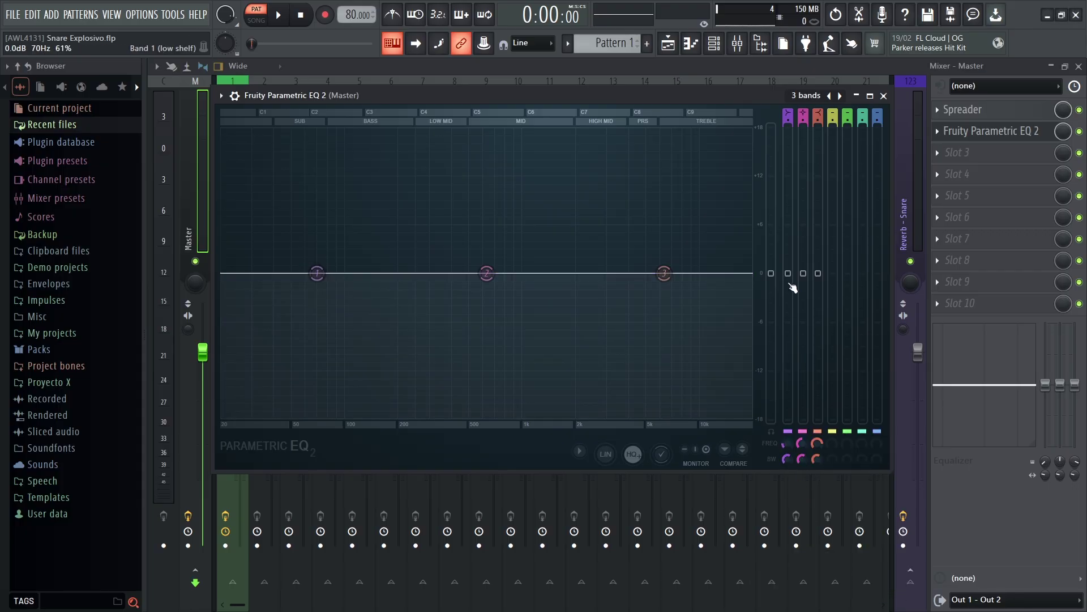
{"action": "right_click", "coordinate": [793, 288]}
{"action": "left_click", "coordinate": [820, 468]}
{"action": "type", "text": "-3"}
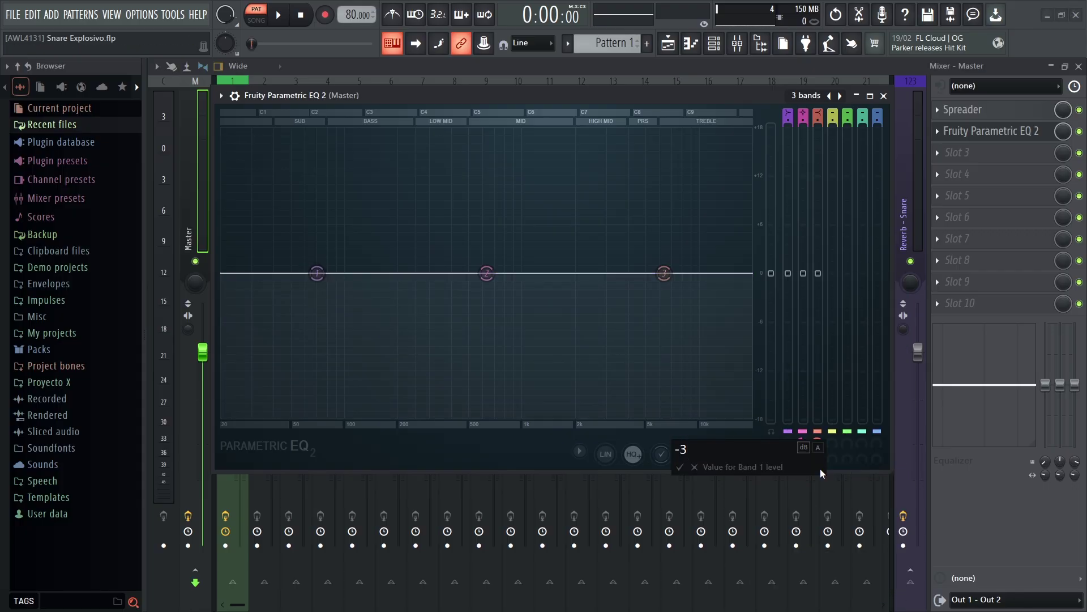
{"action": "key", "text": "Return"}
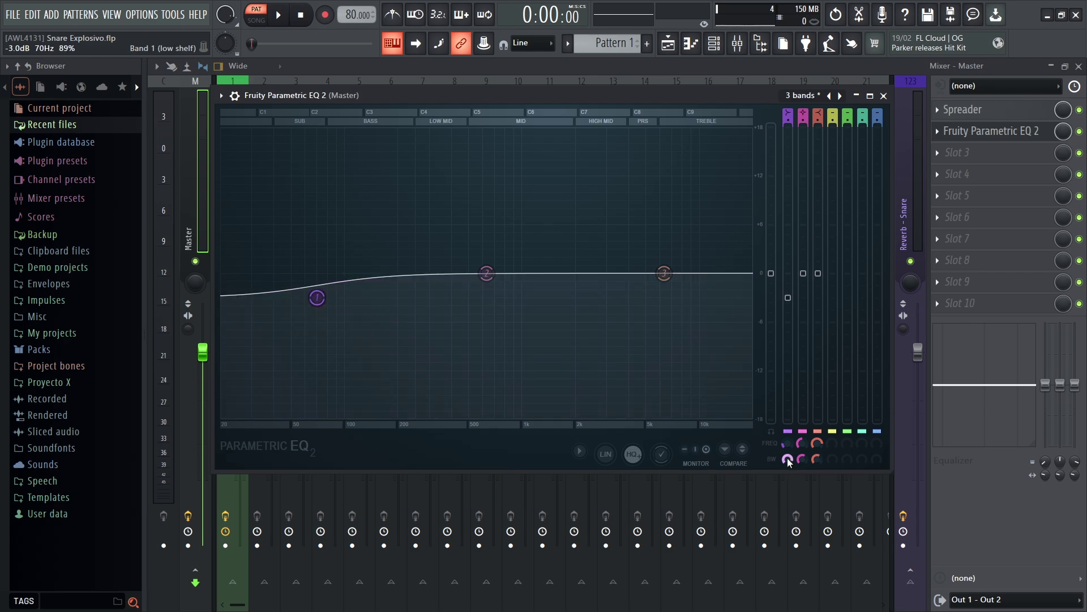
Set the Master EQ's peaking band 2 to a 1 dB level at 620 Hz.
{"action": "right_click", "coordinate": [803, 274]}
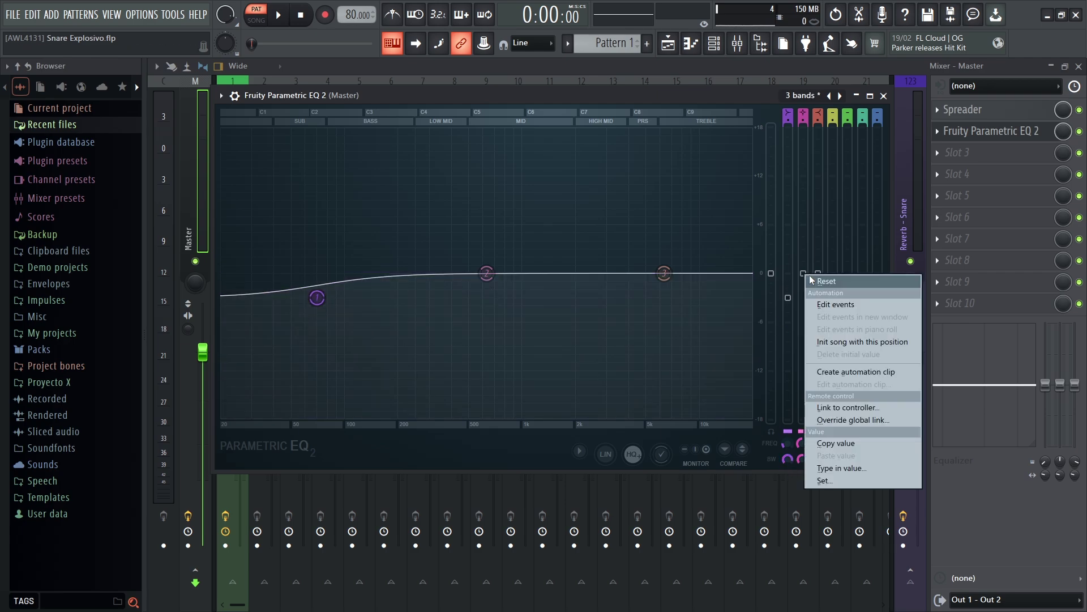
{"action": "left_click", "coordinate": [835, 465]}
{"action": "type", "text": "1"}
{"action": "key", "text": "Return"}
{"action": "right_click", "coordinate": [800, 443]}
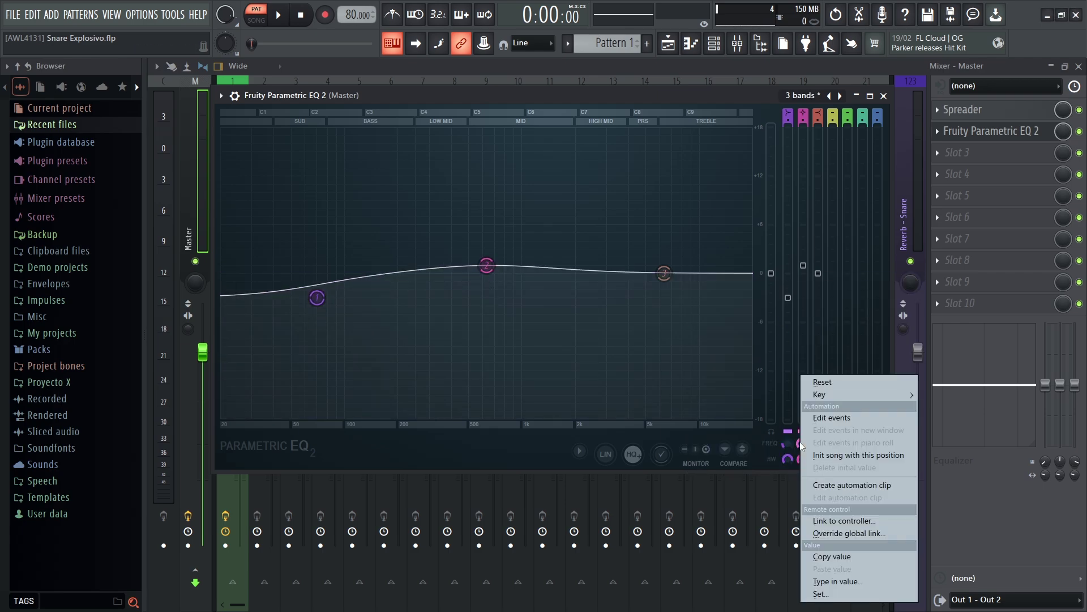
{"action": "left_click", "coordinate": [839, 584]}
{"action": "type", "text": "600"}
{"action": "key", "text": "Return"}
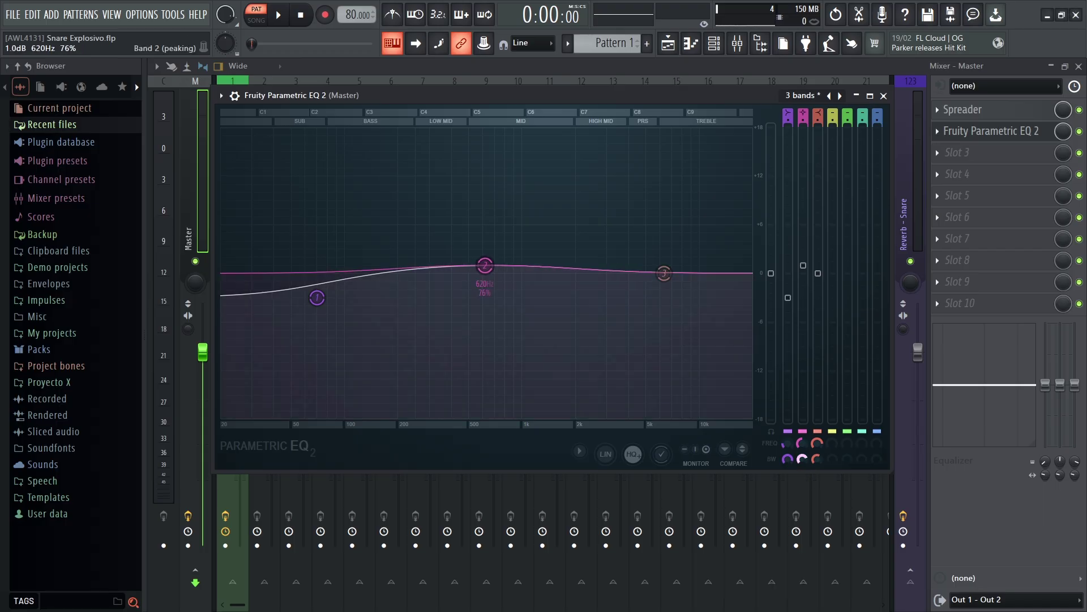
Set the Master EQ's band 3 to 12000 Hz with a -2 dB level.
{"action": "right_click", "coordinate": [816, 443]}
{"action": "left_click", "coordinate": [854, 581]}
{"action": "type", "text": "12000"}
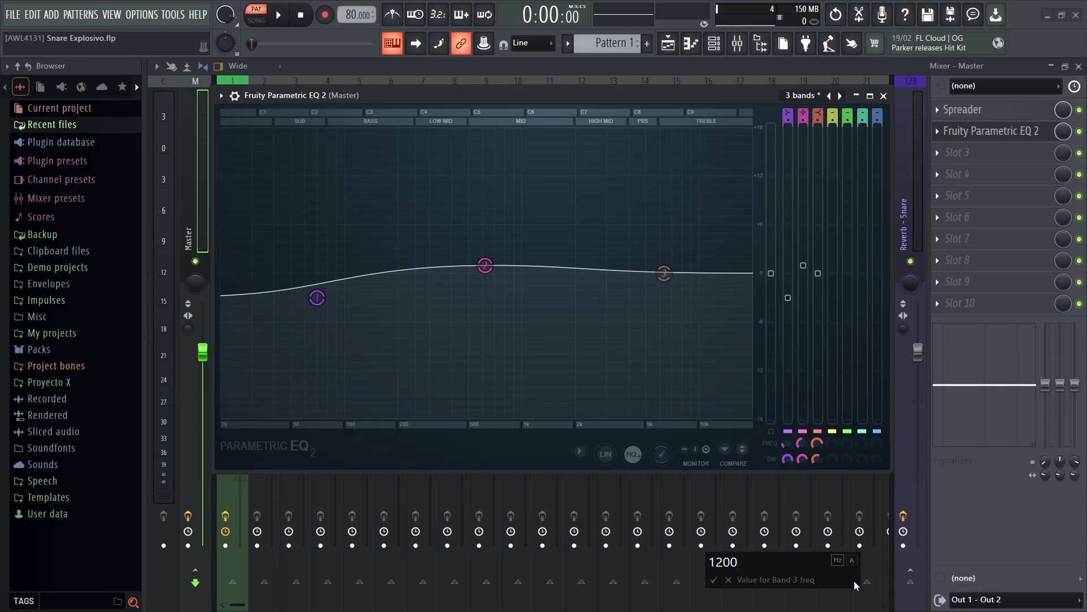
{"action": "key", "text": "Return"}
{"action": "right_click", "coordinate": [823, 280]}
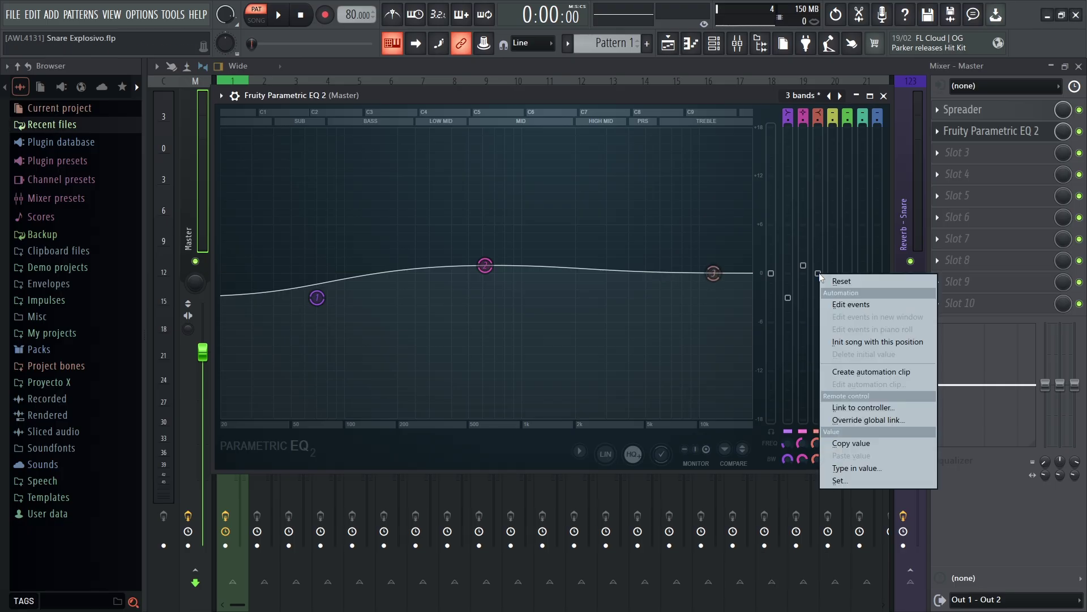
{"action": "left_click", "coordinate": [847, 468]}
{"action": "type", "text": "-2"}
{"action": "key", "text": "Return"}
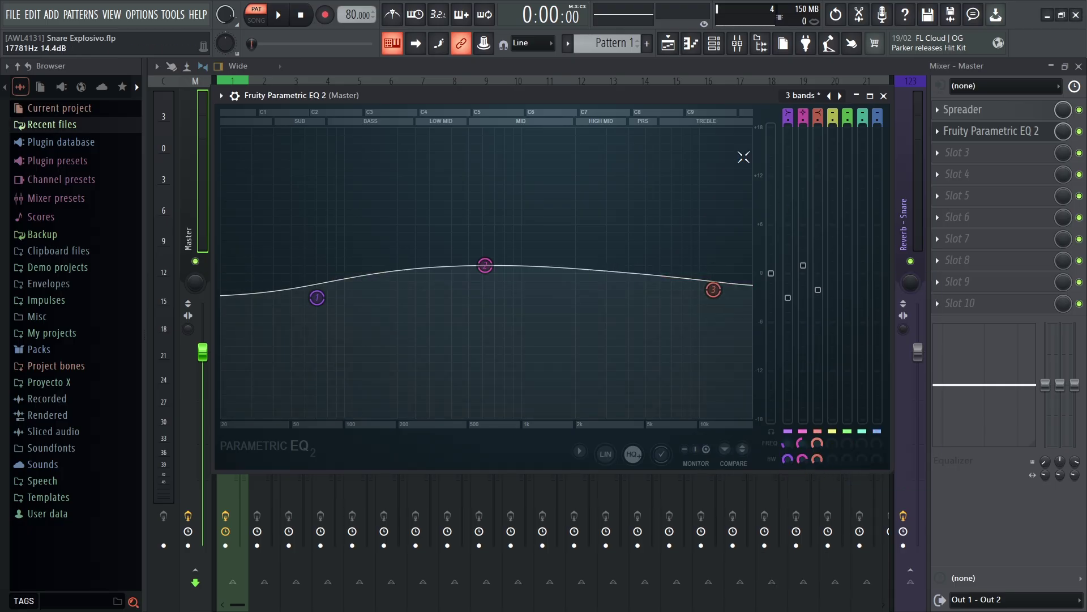
Play the pattern to compare the Master with and without the slot 2 EQ.
{"action": "key", "text": "space"}
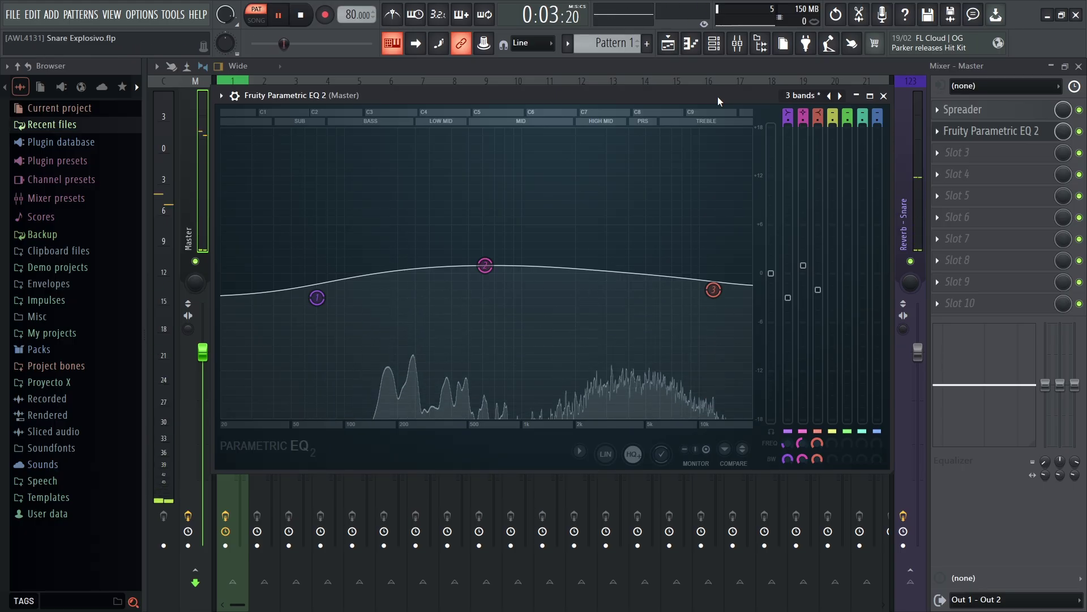
{"action": "key", "text": "space"}
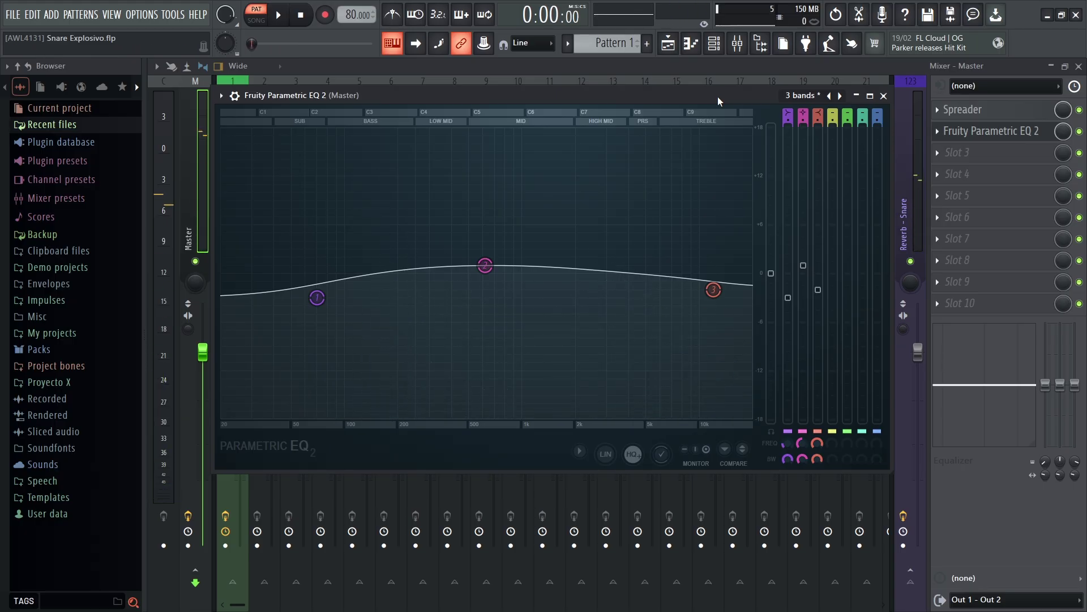
{"action": "left_click", "coordinate": [1080, 132]}
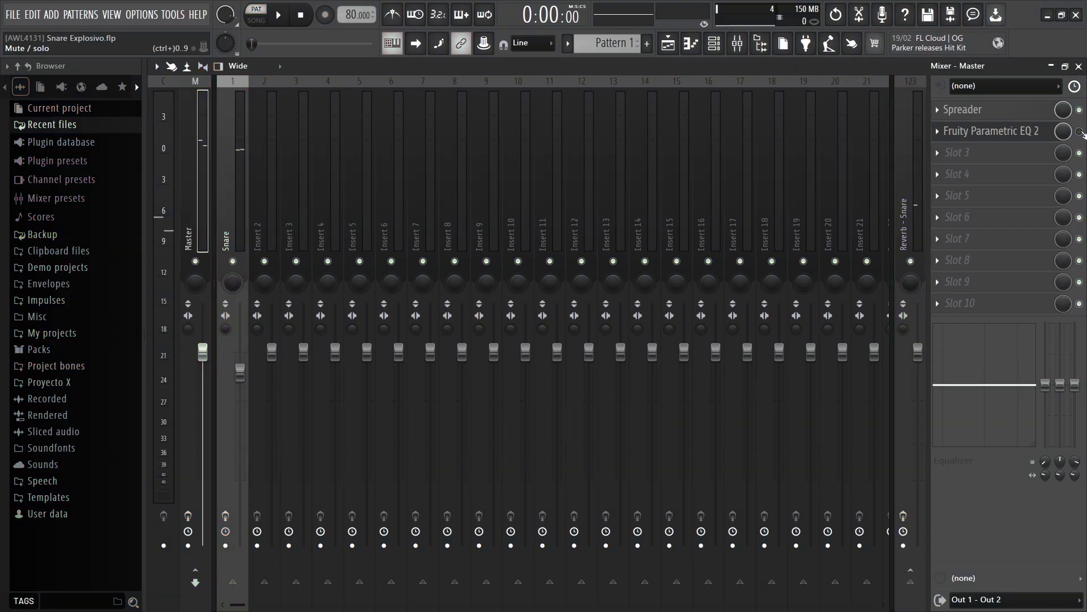
{"action": "key", "text": "space"}
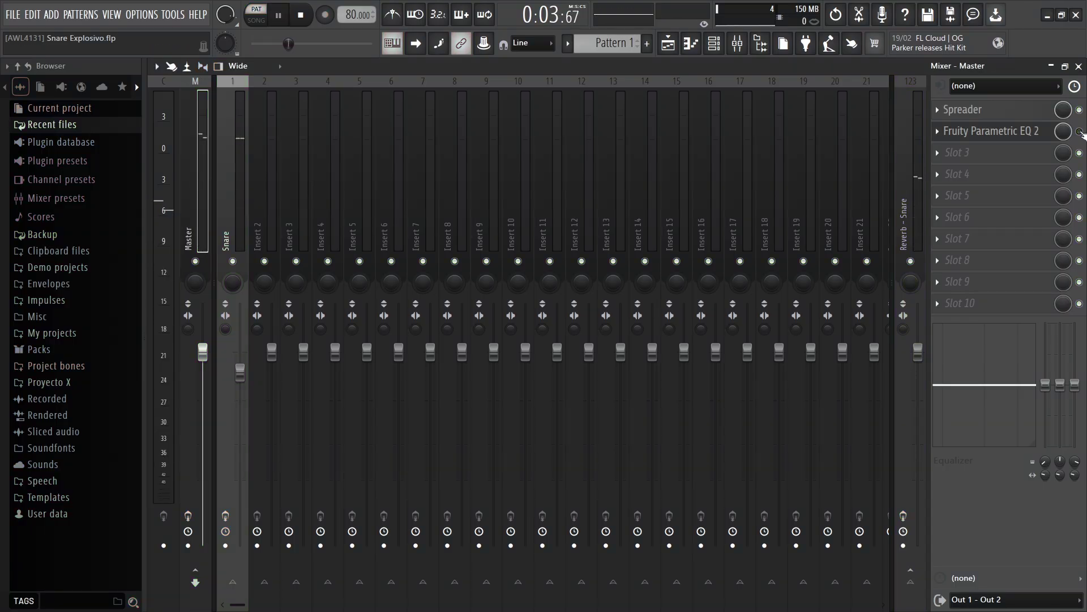
{"action": "key", "text": "space"}
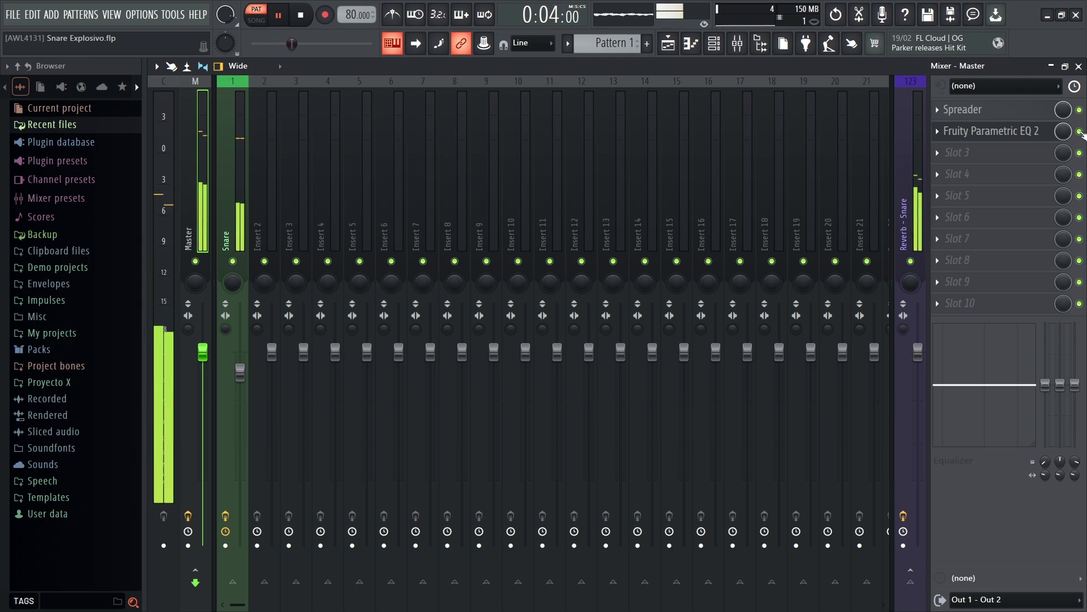
{"action": "key", "text": "space"}
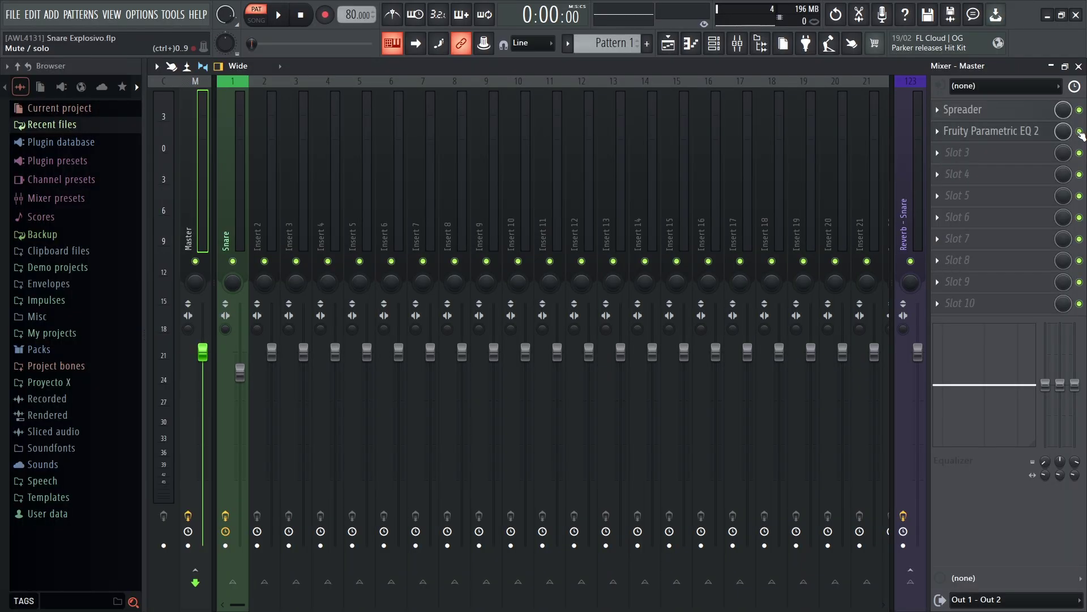
Add Fruity Limiter in slot 3 of the Master track and enlarge its window.
{"action": "left_click", "coordinate": [949, 153]}
{"action": "mouse_move", "coordinate": [861, 238]}
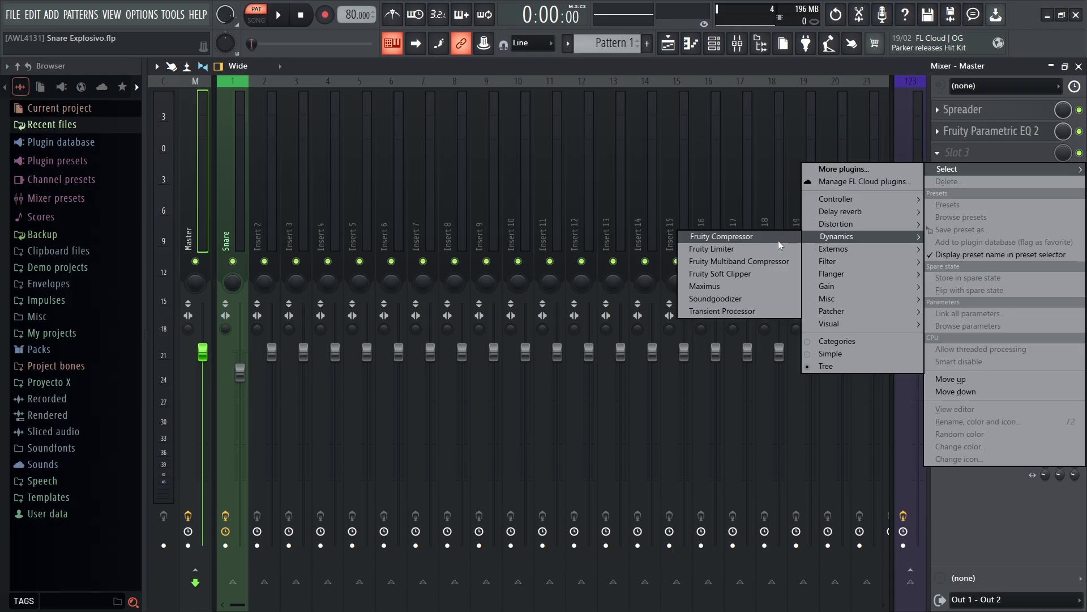
{"action": "left_click", "coordinate": [743, 249]}
{"action": "left_click_drag", "start_coordinate": [653, 315], "coordinate": [887, 405]}
Switch the Master's Fruity Limiter to its COMP settings and lower the compressor threshold.
{"action": "left_click", "coordinate": [335, 396]}
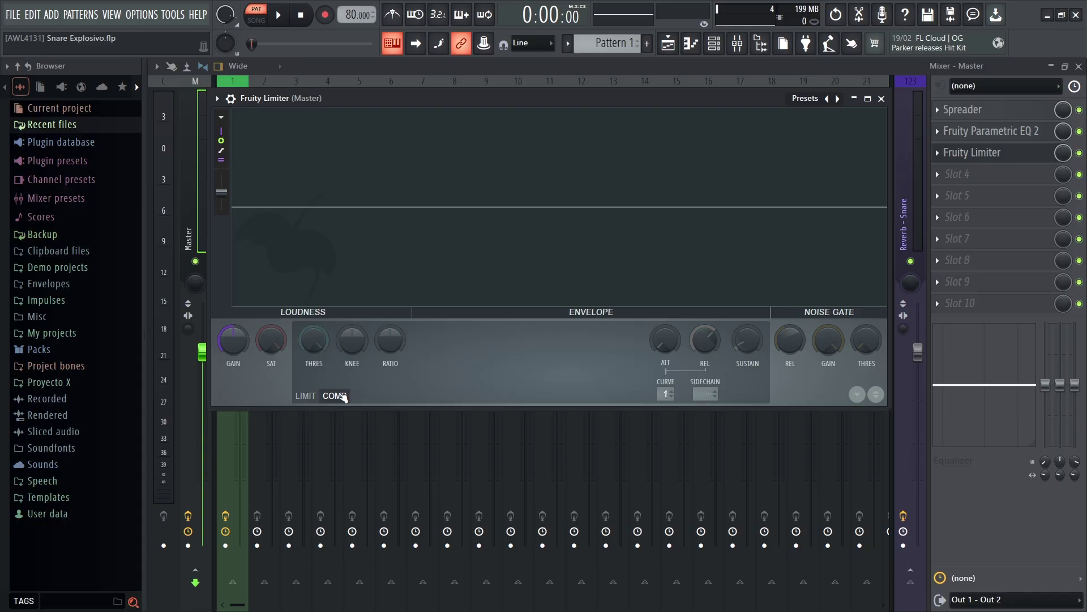
{"action": "right_click", "coordinate": [314, 338]}
{"action": "left_click", "coordinate": [351, 529]}
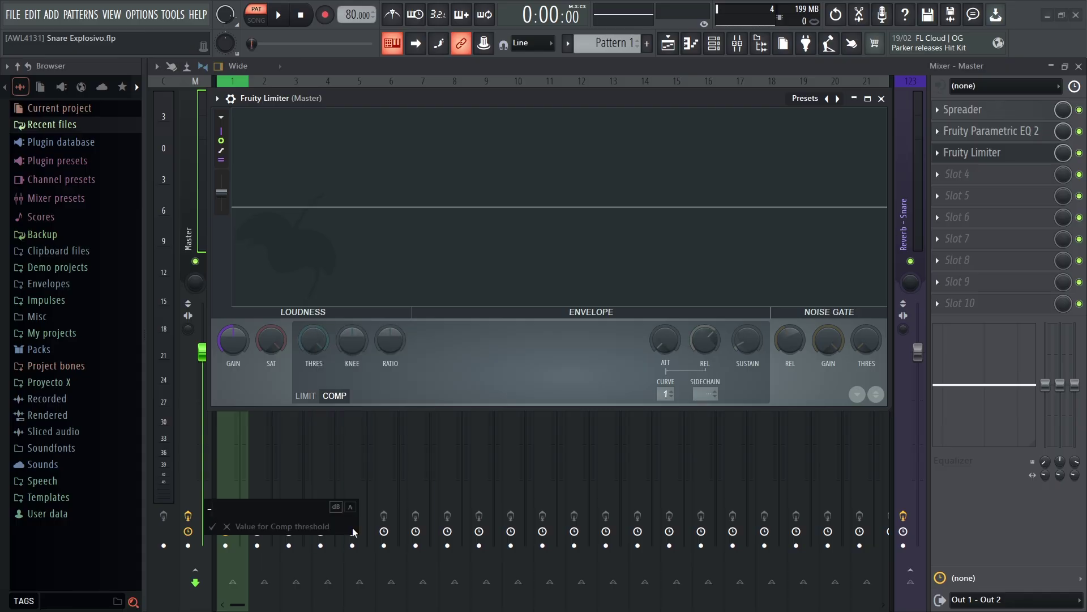
{"action": "key", "text": "Return"}
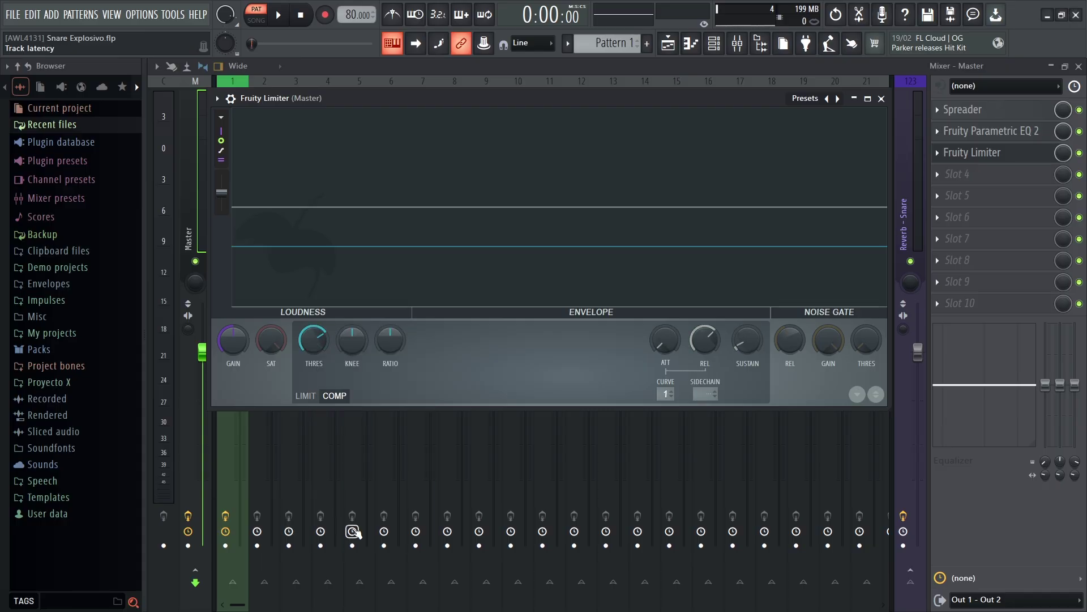
Set the compressor knee to 30% and the ratio to 4:1 in the Master's slot 3 Fruity Limiter.
{"action": "right_click", "coordinate": [353, 340]}
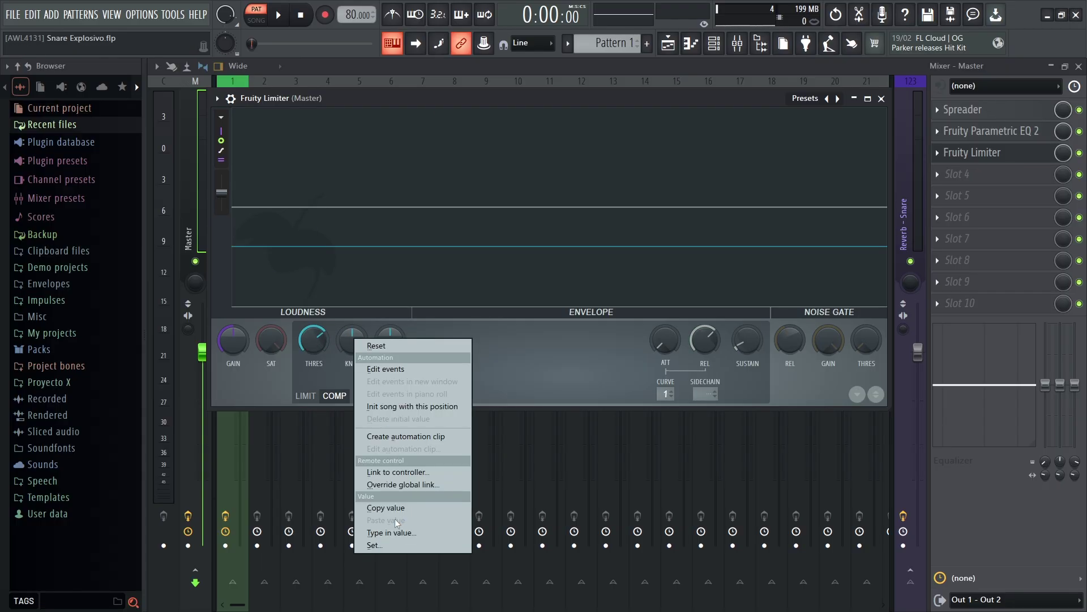
{"action": "left_click", "coordinate": [397, 537]}
{"action": "type", "text": "30"}
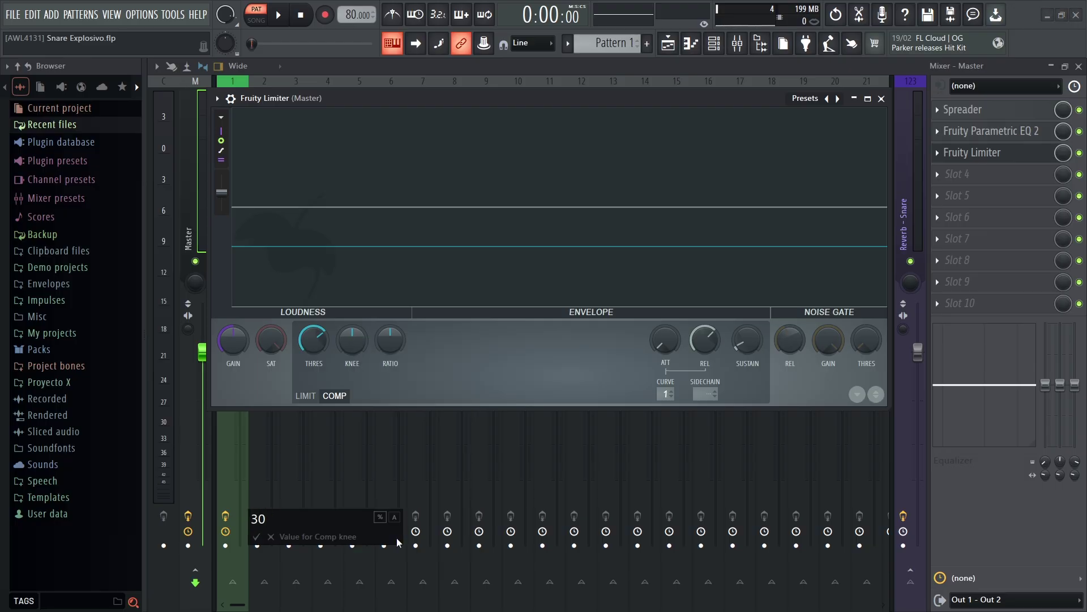
{"action": "key", "text": "Return"}
{"action": "right_click", "coordinate": [391, 340]}
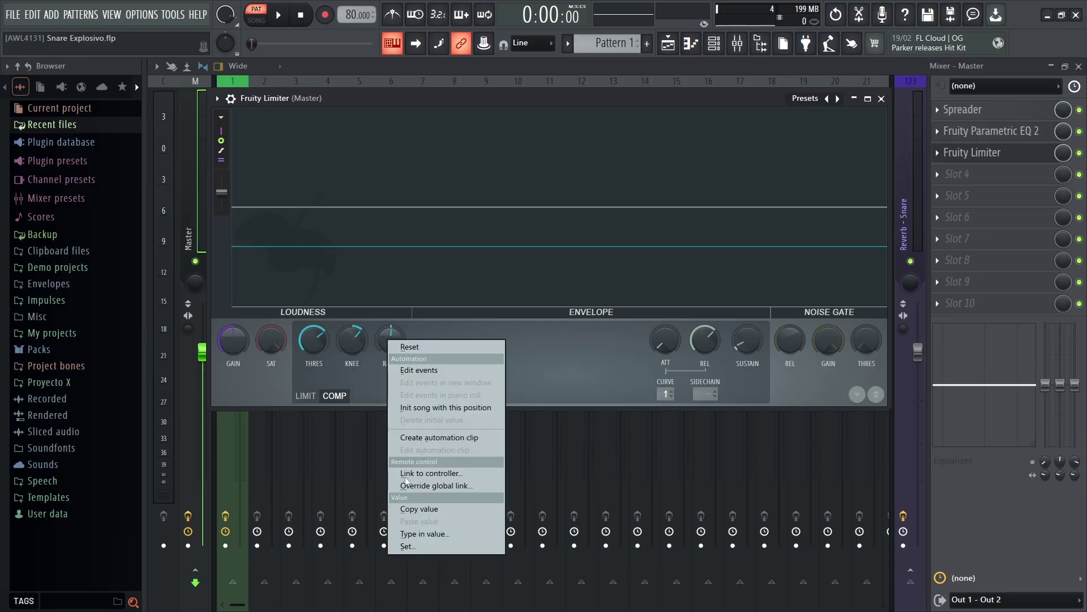
{"action": "left_click", "coordinate": [410, 531]}
{"action": "left_click", "coordinate": [272, 515]}
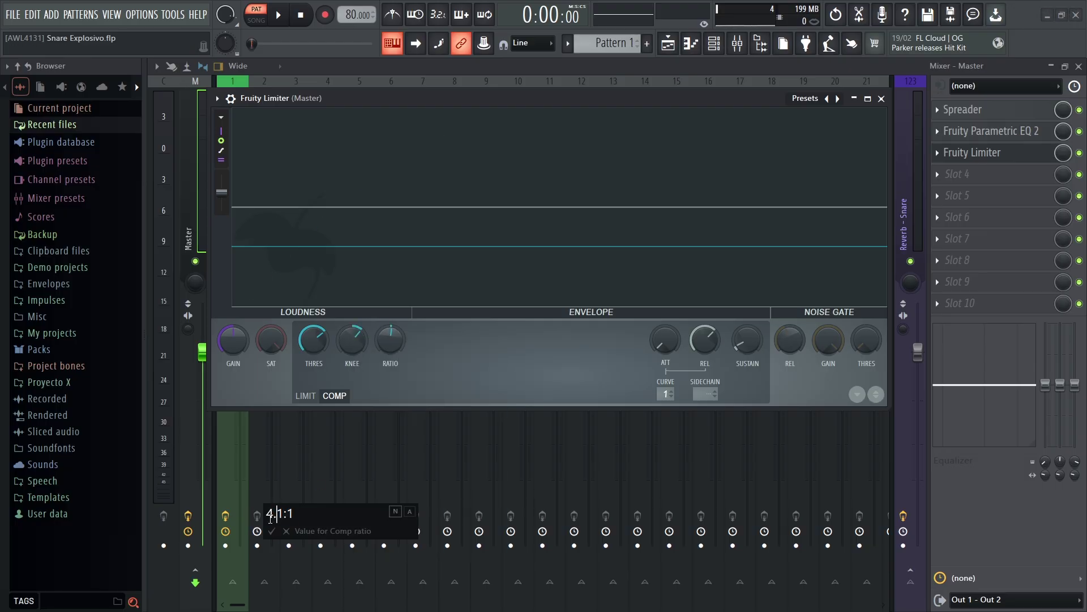
{"action": "type", "text": "0"}
{"action": "key", "text": "Return"}
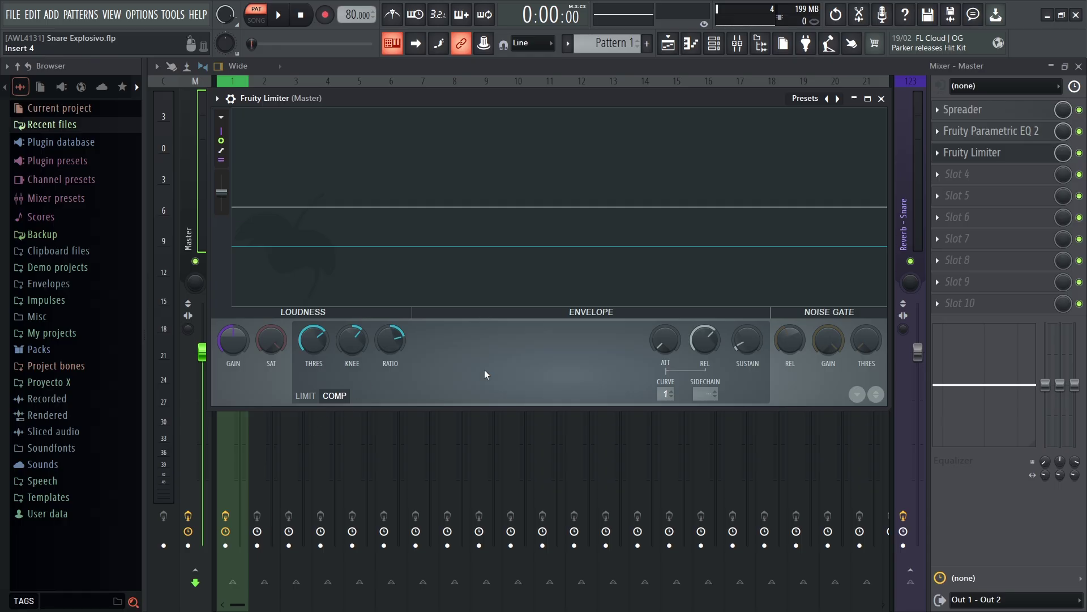
Set the slot 3 compressor's release time to 12 ms and its curve to 3.
{"action": "right_click", "coordinate": [704, 345]}
{"action": "left_click", "coordinate": [731, 538]}
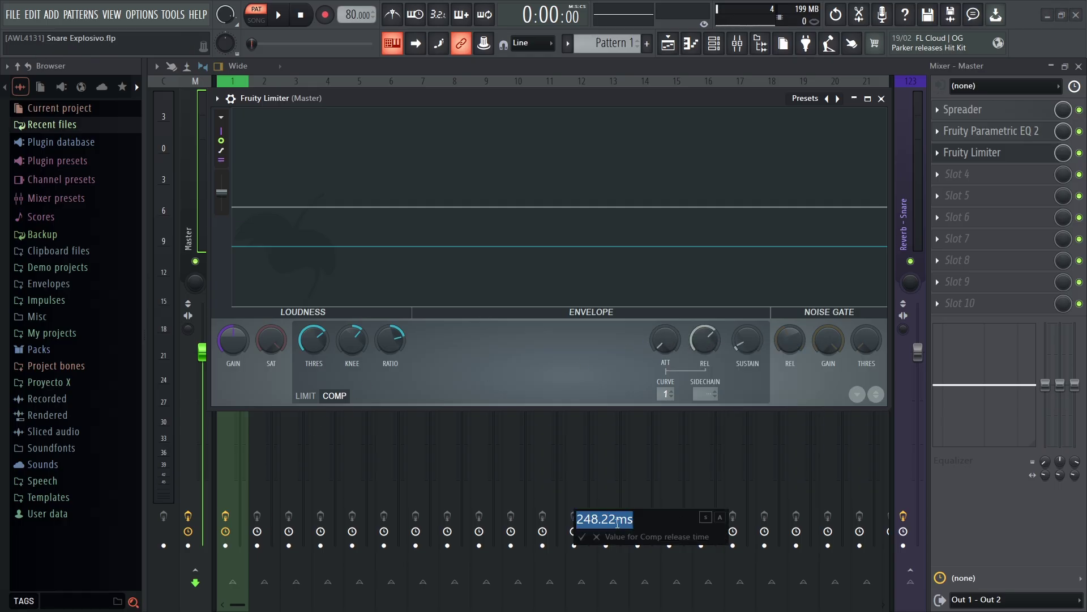
{"action": "type", "text": "12ms"}
{"action": "key", "text": "Return"}
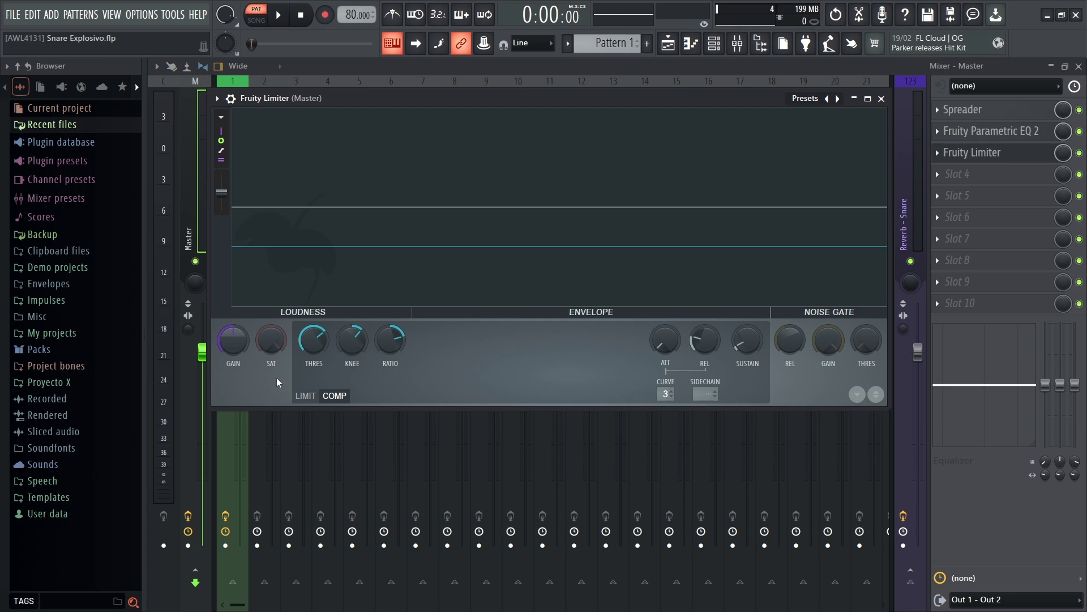
Set the slot 3 Fruity Limiter's gain to 2 dB.
{"action": "right_click", "coordinate": [236, 340]}
{"action": "left_click", "coordinate": [300, 537]}
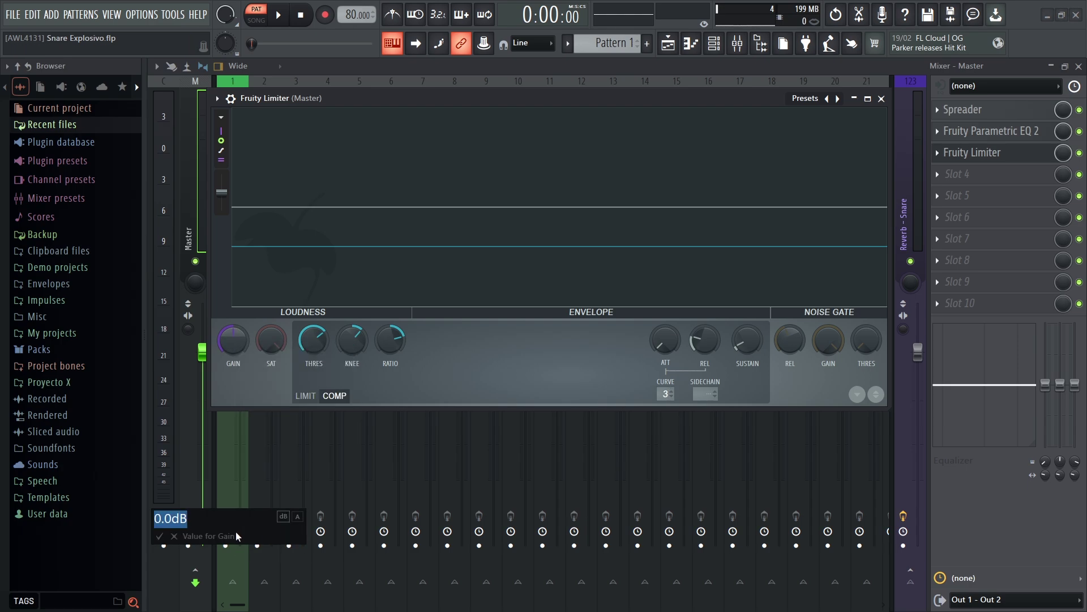
{"action": "type", "text": "2"}
{"action": "key", "text": "Return"}
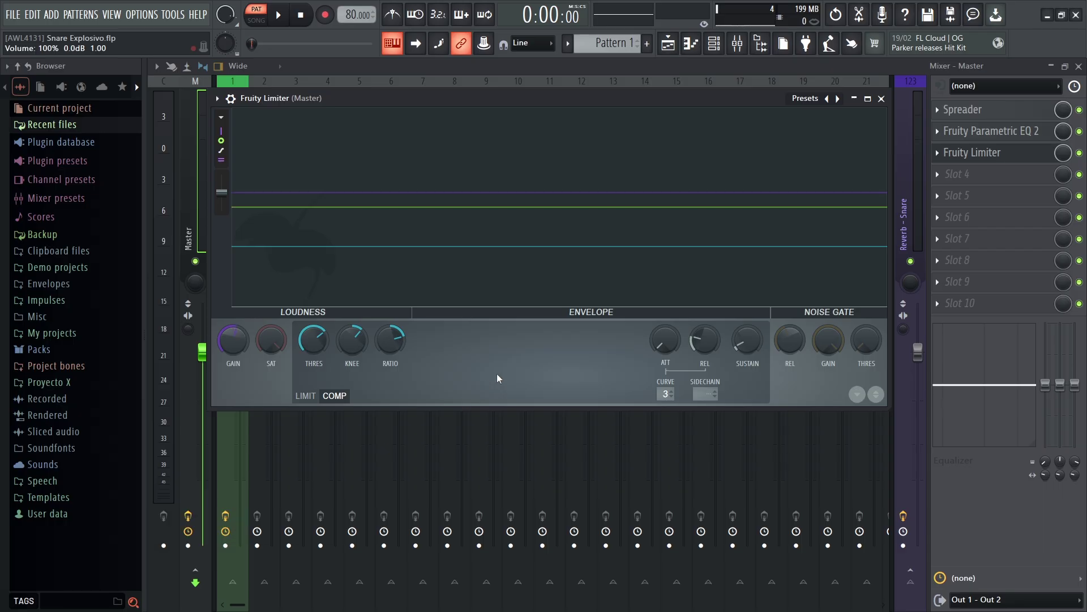
Play the pattern with the limiter window open, close it and compare the Master with and without the slot 3 Limiter.
{"action": "key", "text": "space"}
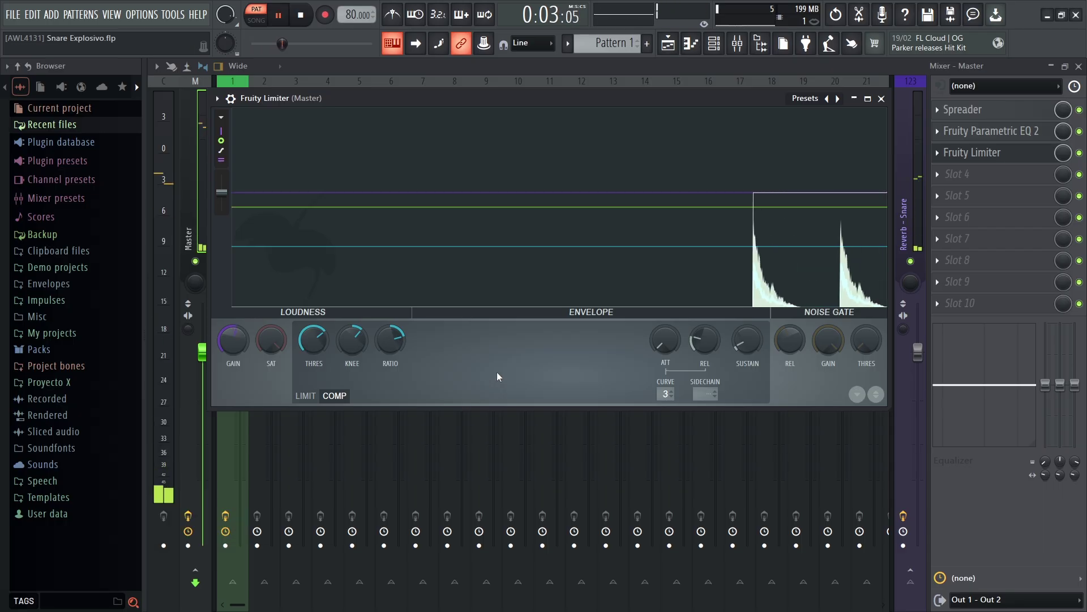
{"action": "key", "text": "space"}
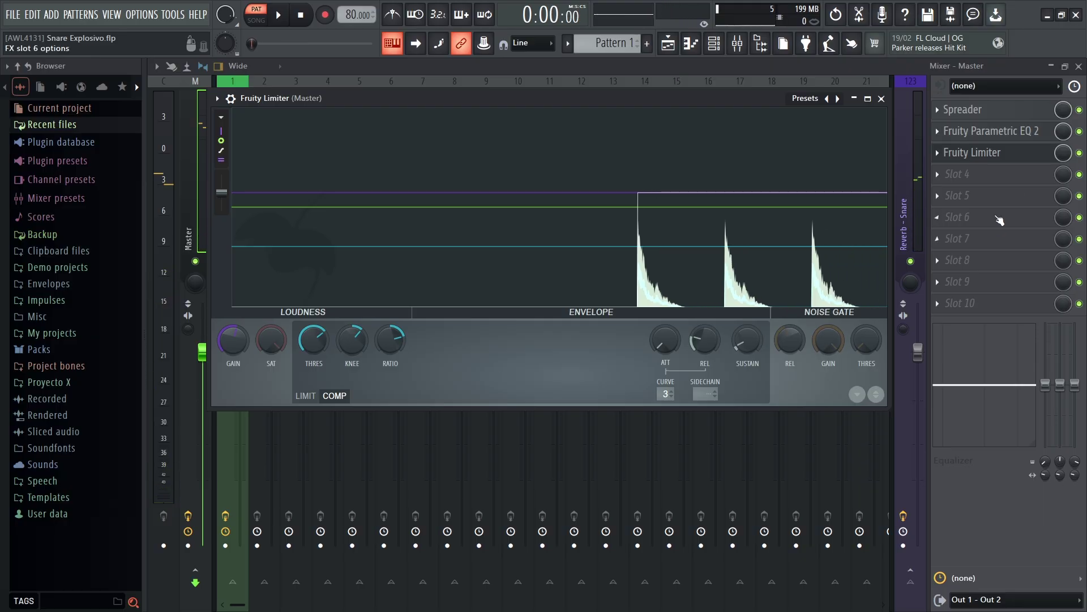
{"action": "left_click", "coordinate": [881, 98]}
{"action": "key", "text": "space"}
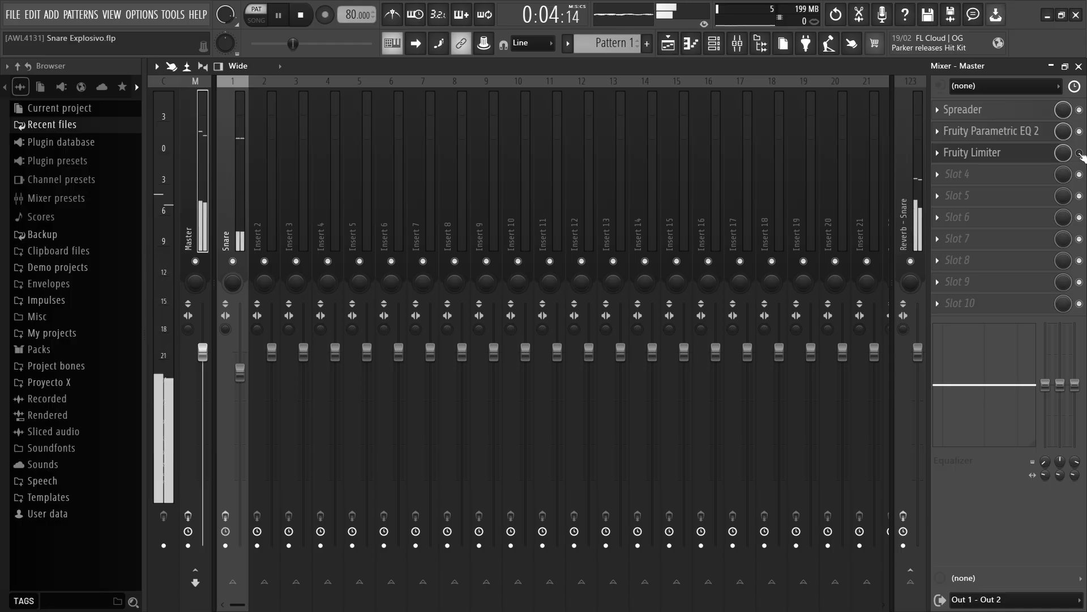
{"action": "key", "text": "space"}
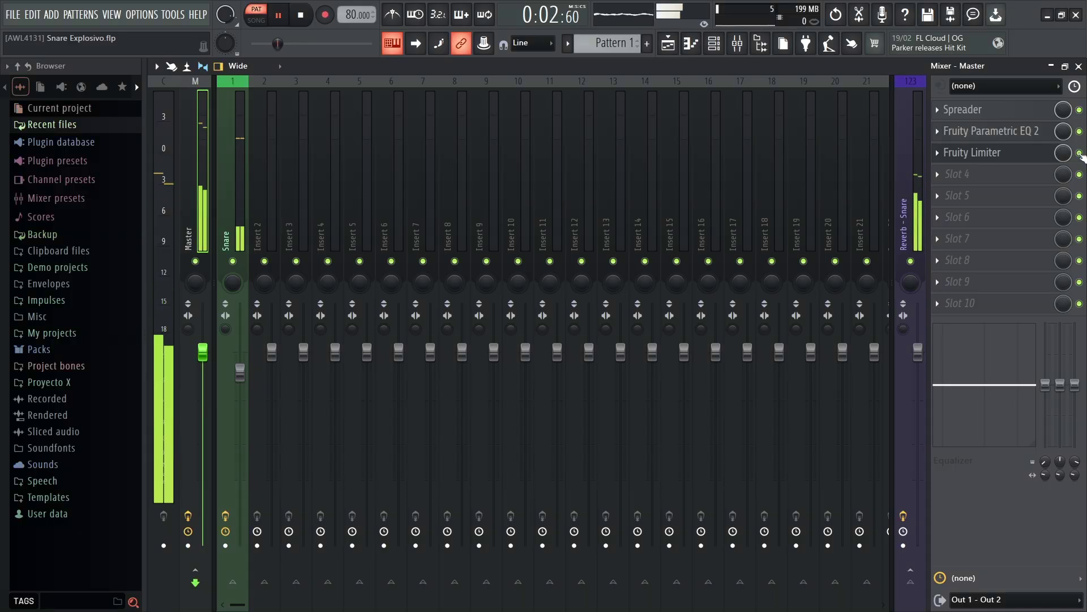
{"action": "key", "text": "space"}
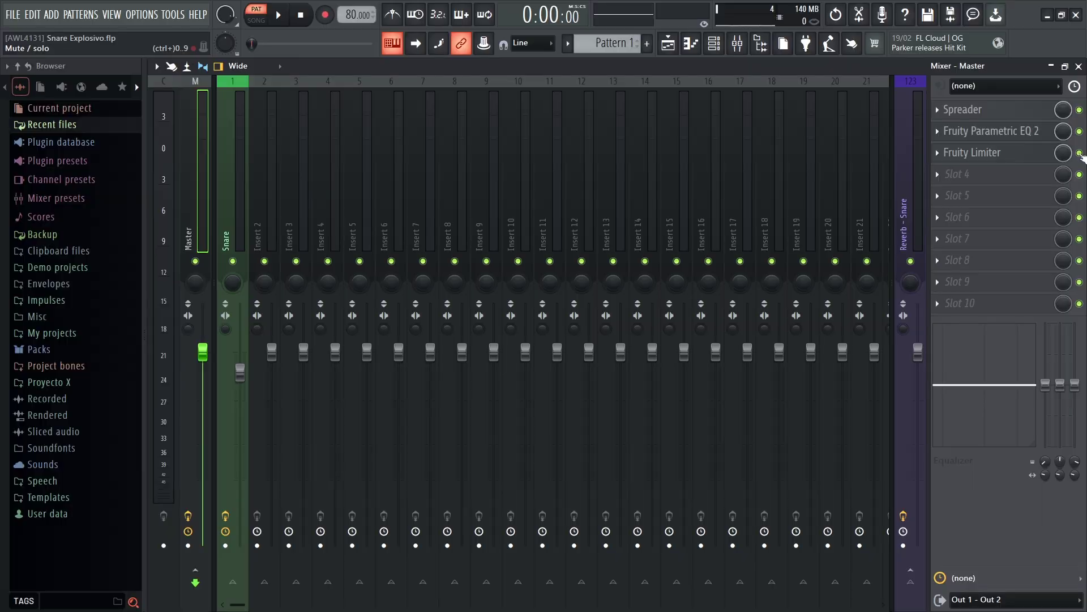
Add a second Fruity Limiter in slot 4 of the Master track and enlarge its window.
{"action": "left_click", "coordinate": [939, 178]}
{"action": "mouse_move", "coordinate": [855, 261]}
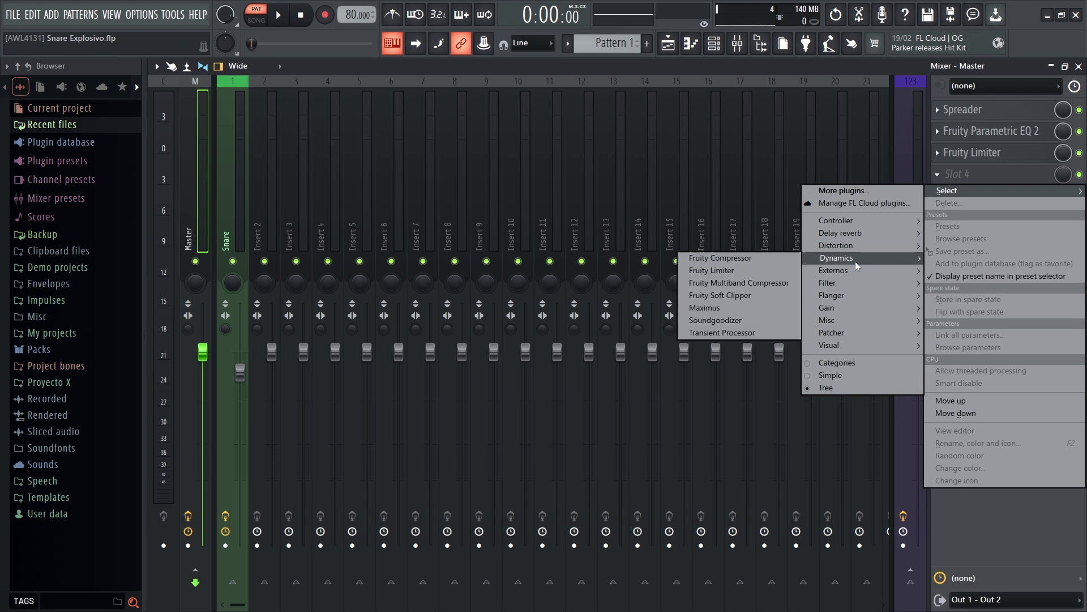
{"action": "left_click", "coordinate": [719, 270]}
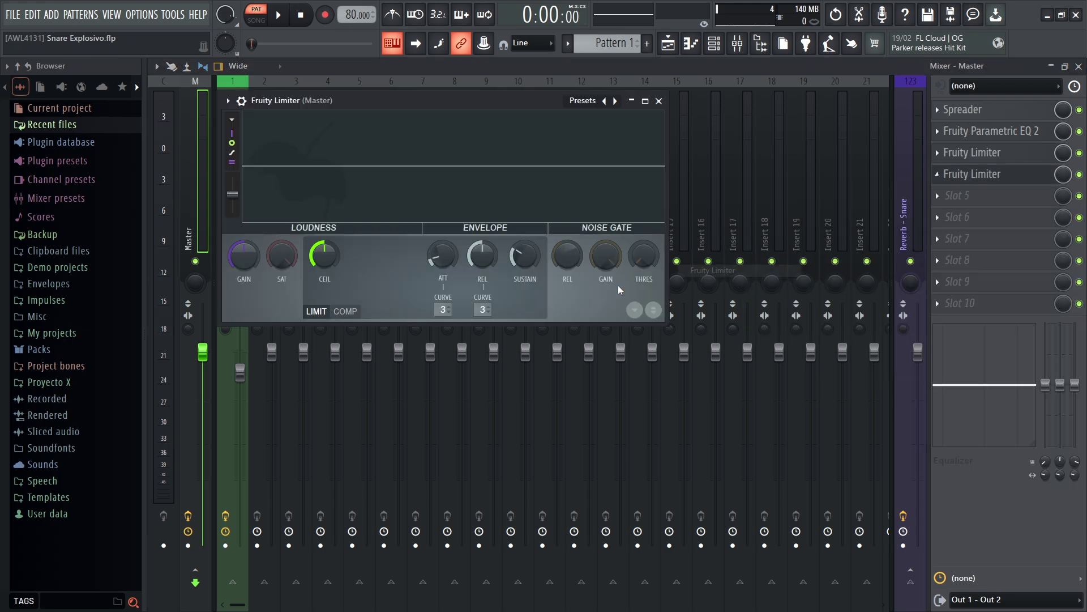
{"action": "left_click_drag", "start_coordinate": [665, 321], "coordinate": [884, 430]}
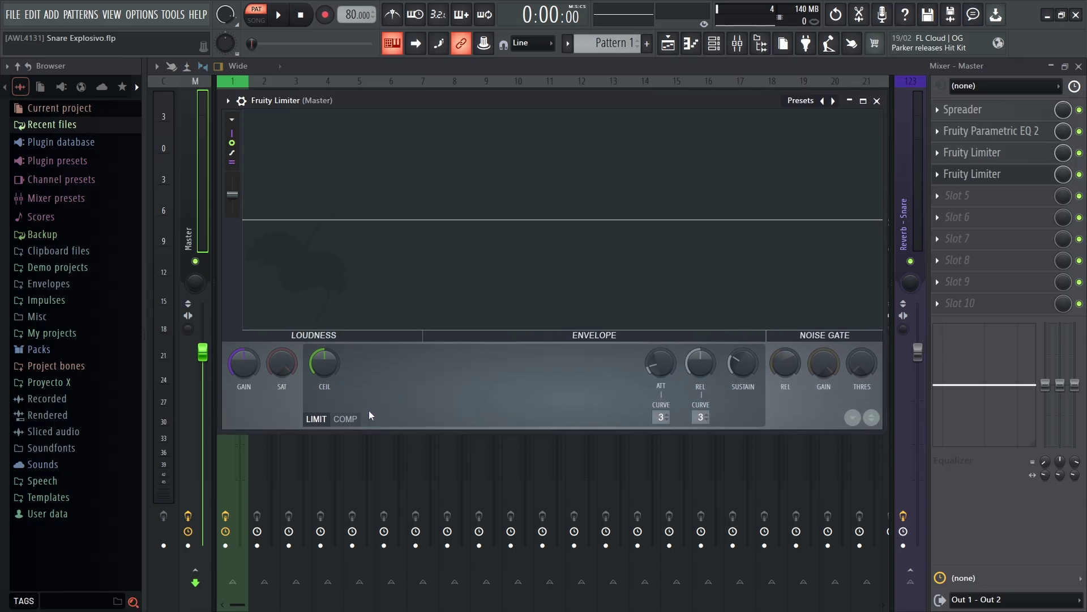
Switch the slot 4 Fruity Limiter to its COMP settings and set the compressor threshold to -7.5 dB.
{"action": "left_click", "coordinate": [344, 420]}
{"action": "right_click", "coordinate": [327, 365]}
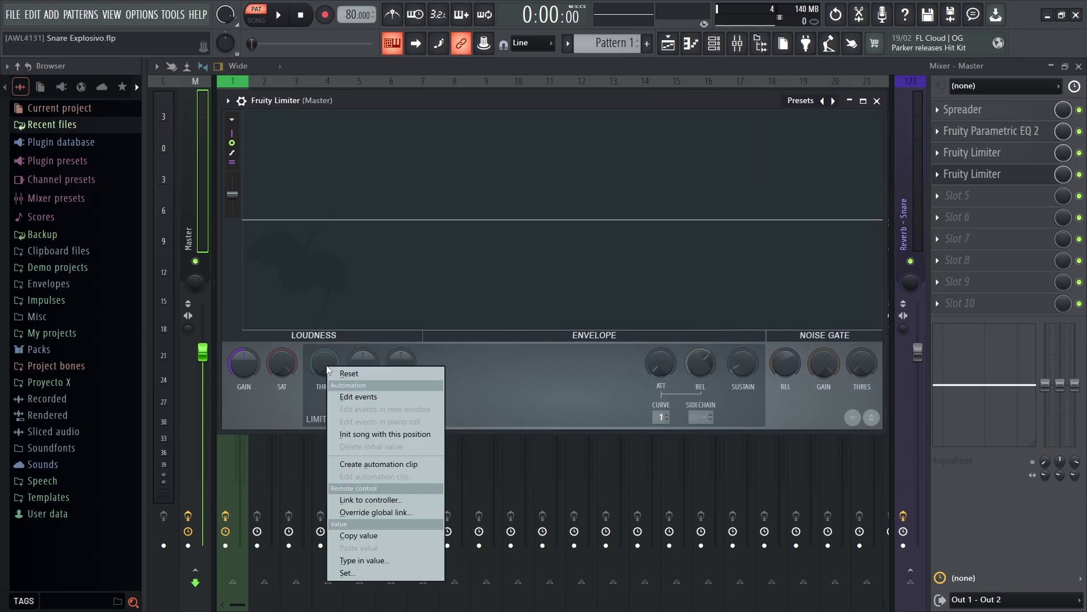
{"action": "left_click", "coordinate": [363, 560]}
{"action": "type", "text": "-7.5"}
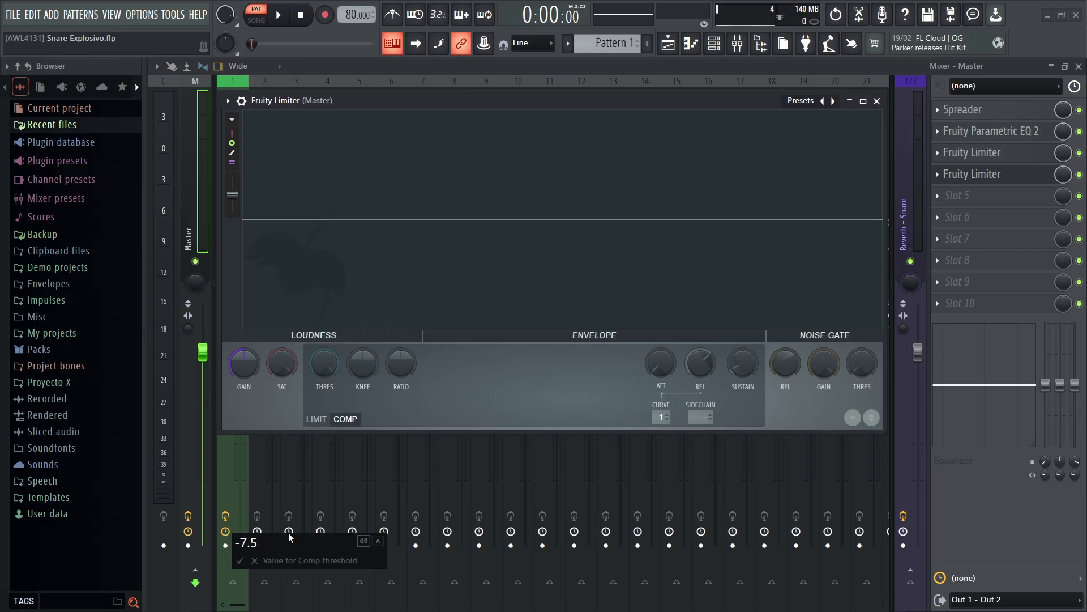
{"action": "key", "text": "Return"}
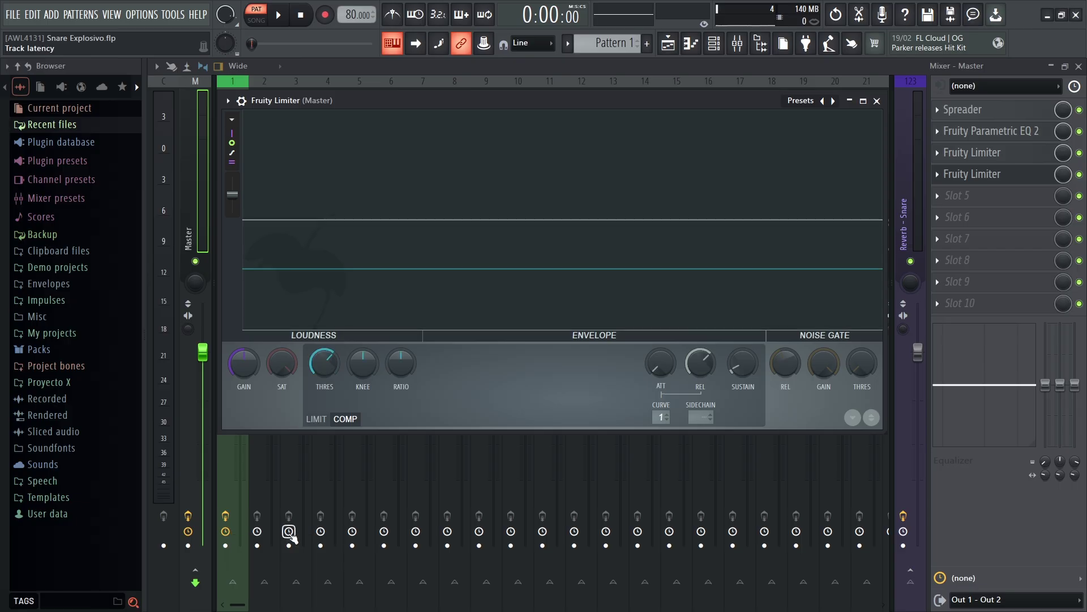
Set the slot 4 compressor's knee to 20% and its ratio to 4:1.
{"action": "right_click", "coordinate": [359, 367]}
{"action": "left_click", "coordinate": [396, 560]}
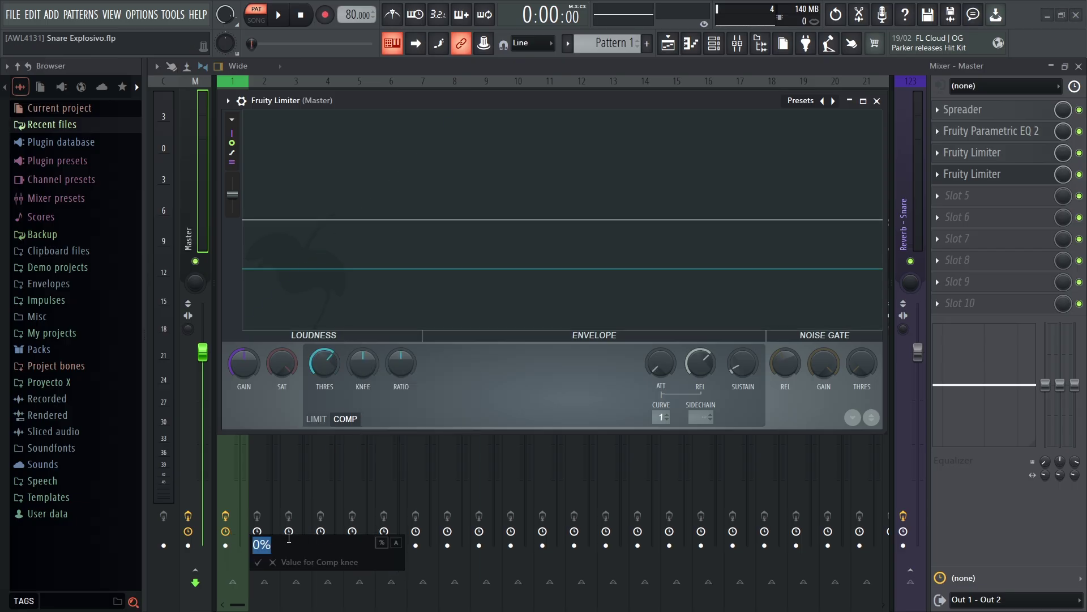
{"action": "type", "text": "20"}
{"action": "key", "text": "Return"}
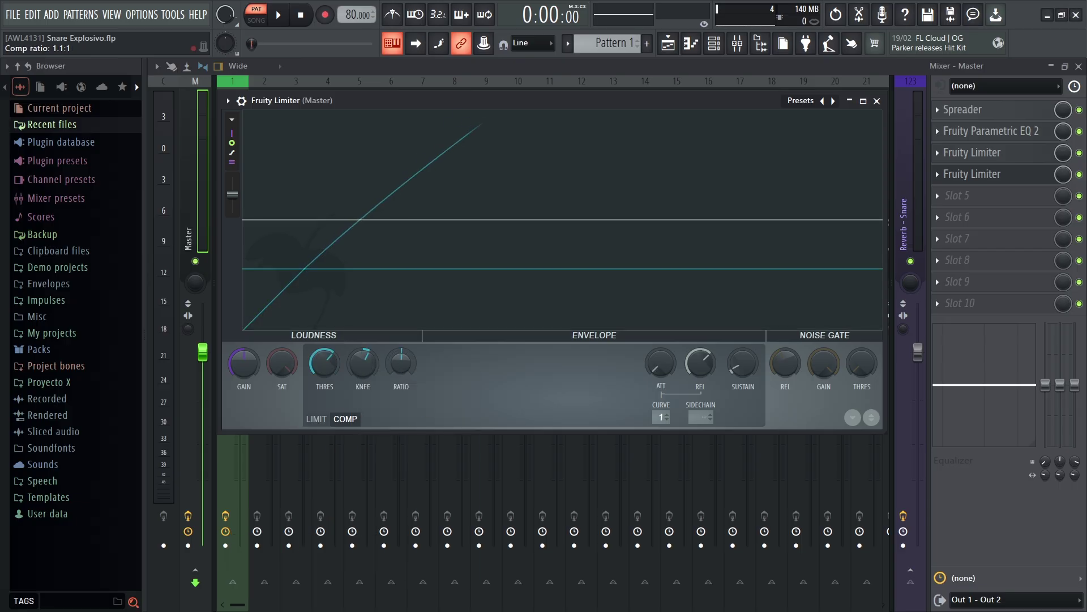
{"action": "right_click", "coordinate": [400, 365]}
{"action": "left_click", "coordinate": [430, 558]}
{"action": "left_click", "coordinate": [283, 541]}
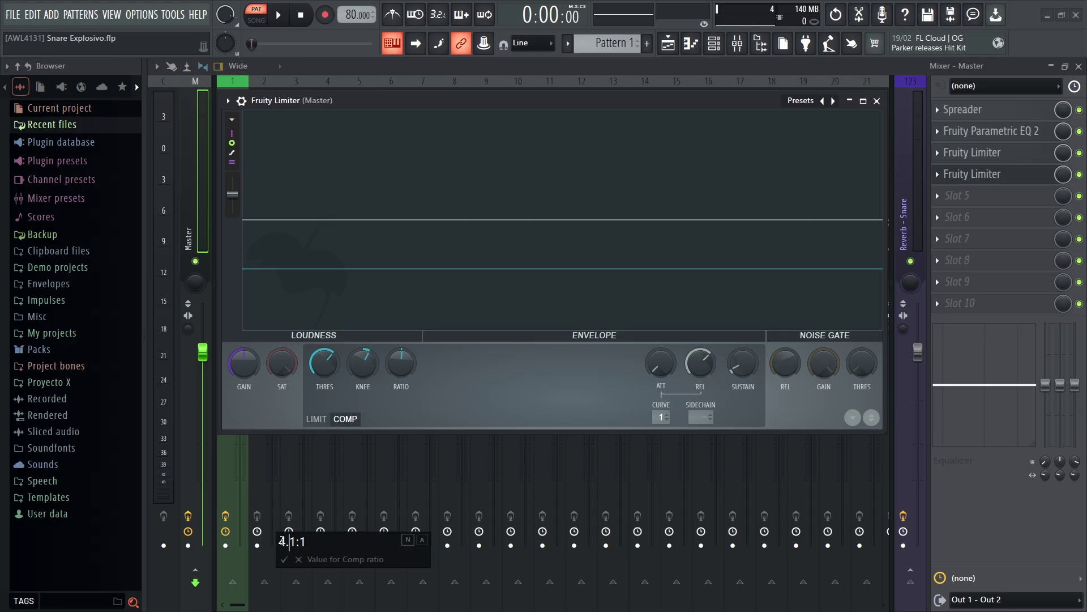
{"action": "type", "text": "0"}
{"action": "key", "text": "Return"}
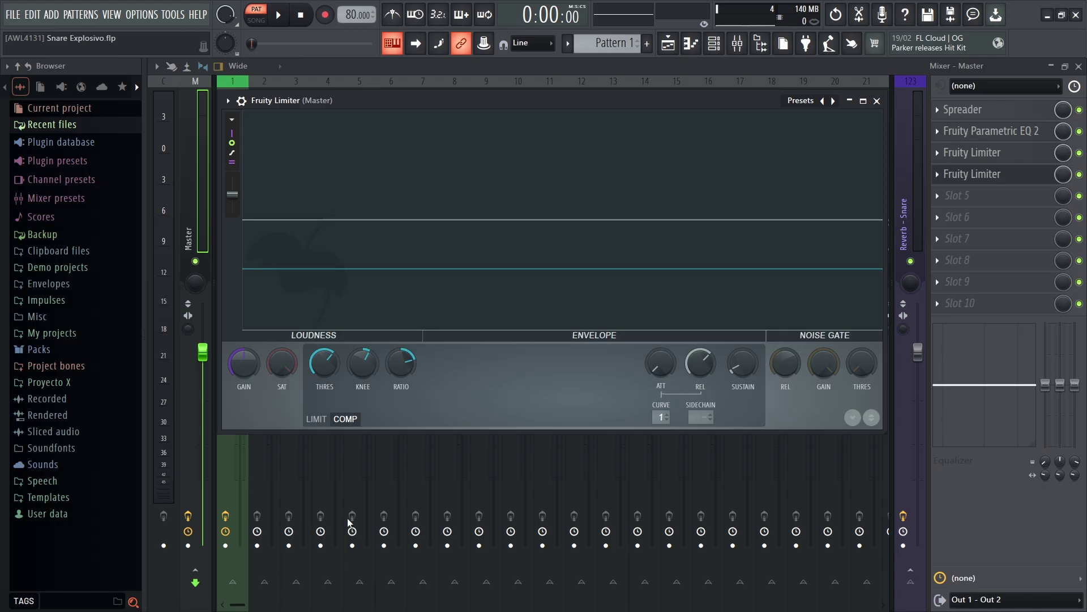
Set the slot 4 compressor's attack to 10 ms, release to 120 ms and curve to 4.
{"action": "right_click", "coordinate": [661, 371]}
{"action": "left_click", "coordinate": [691, 562]}
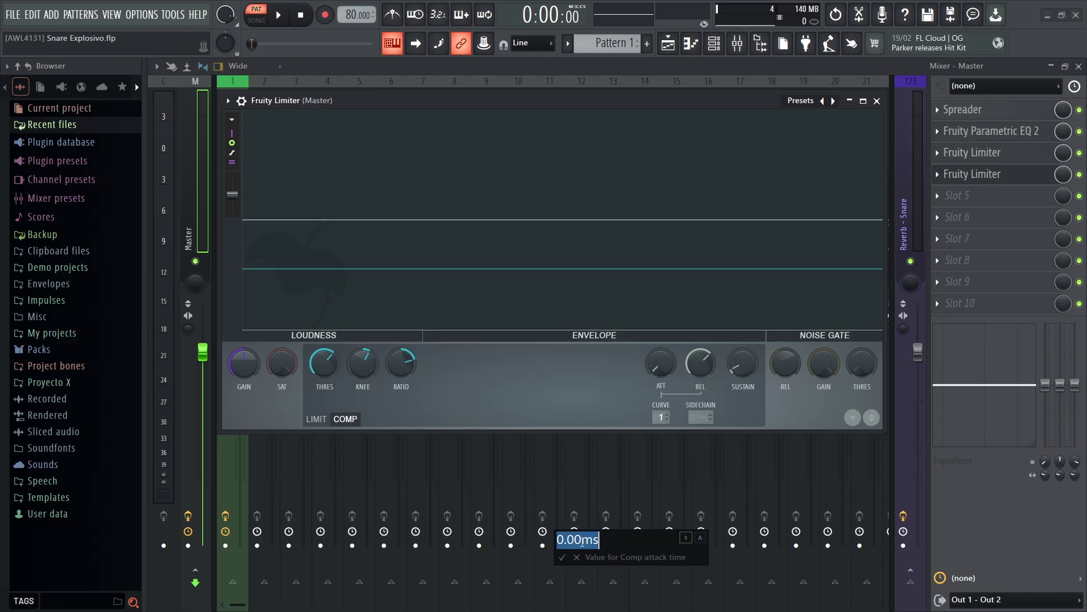
{"action": "type", "text": "10"}
{"action": "key", "text": "Return"}
{"action": "right_click", "coordinate": [701, 365]}
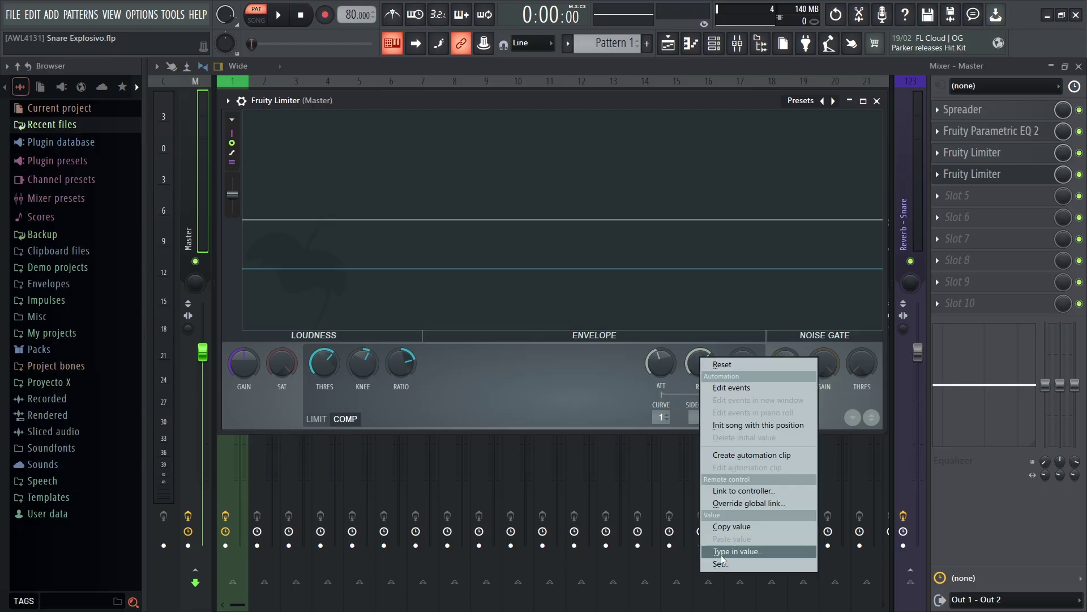
{"action": "left_click", "coordinate": [728, 557]}
{"action": "type", "text": "120"}
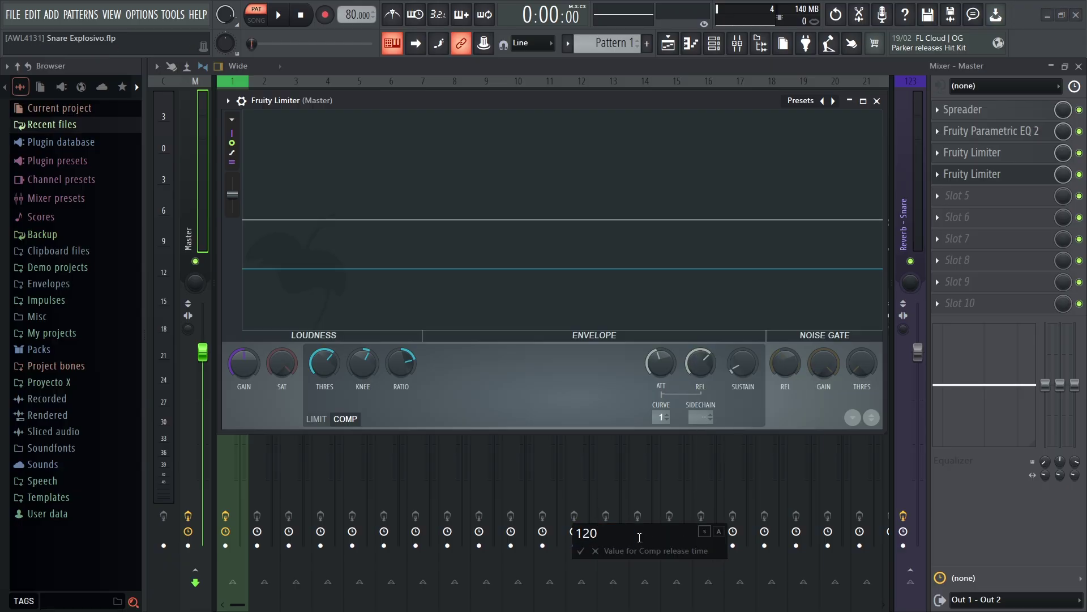
{"action": "key", "text": "Return"}
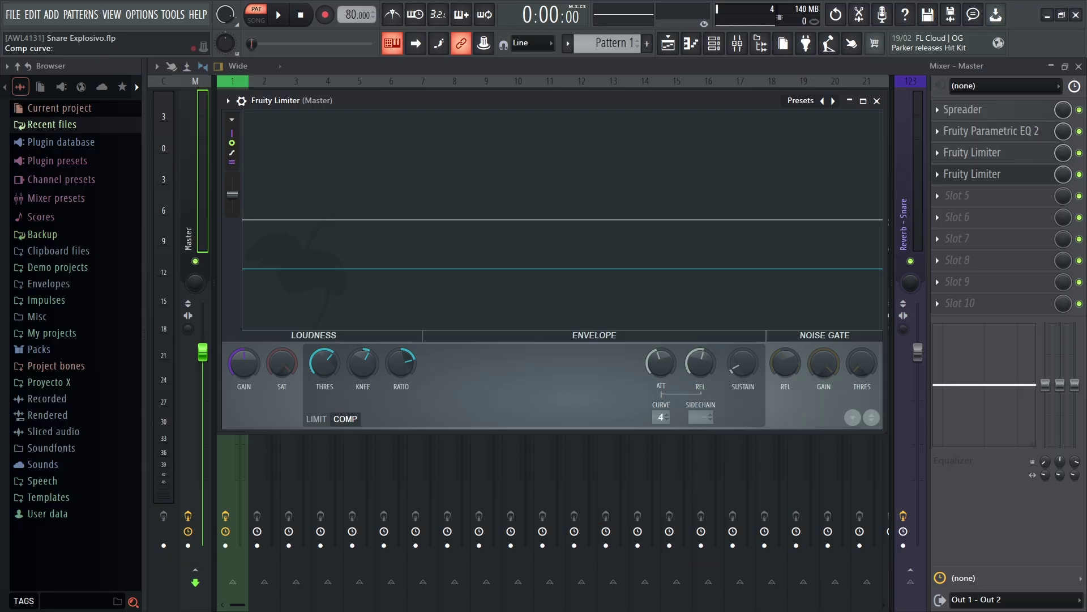
Set the slot 4 Fruity Limiter's gain to 1.5 dB.
{"action": "right_click", "coordinate": [238, 365]}
{"action": "left_click", "coordinate": [266, 557]}
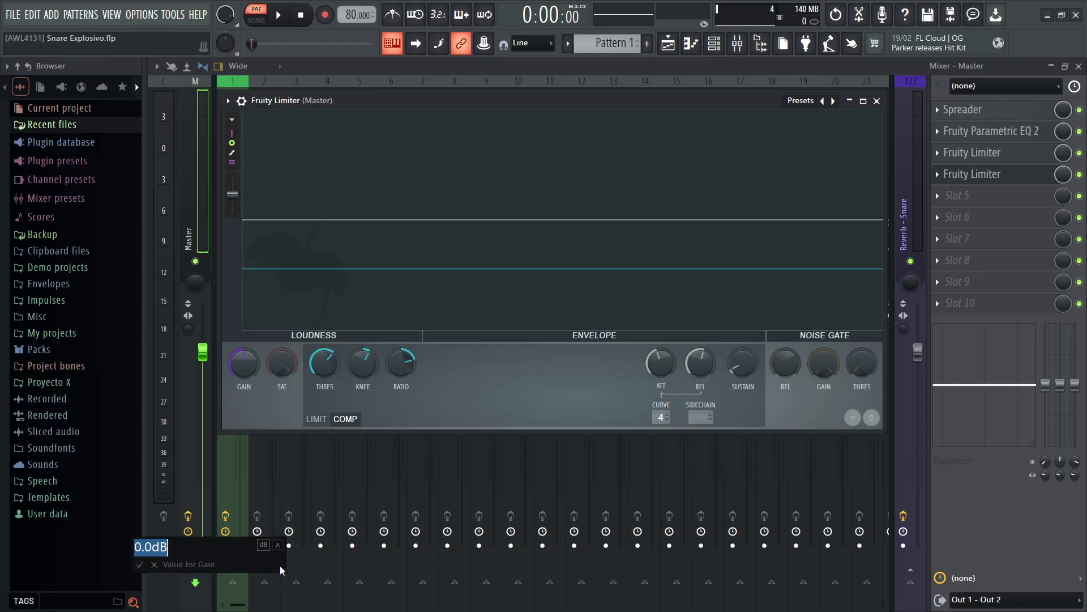
{"action": "type", "text": "1.5"}
{"action": "key", "text": "Return"}
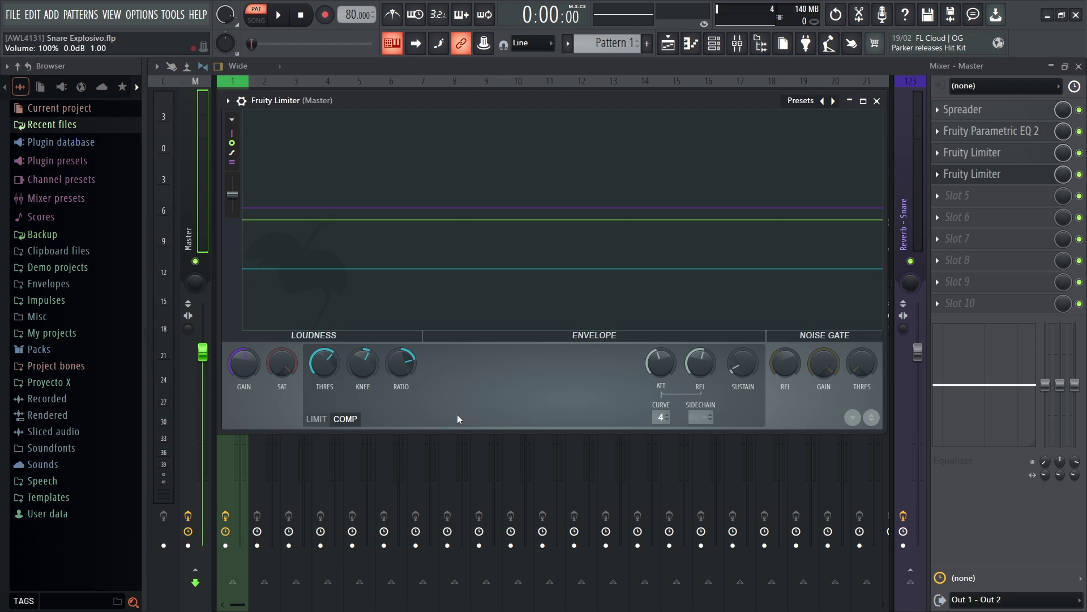
Audition the snare pattern, comparing the Master with the slot 4 Fruity Limiter bypassed and enabled.
{"action": "key", "text": "space"}
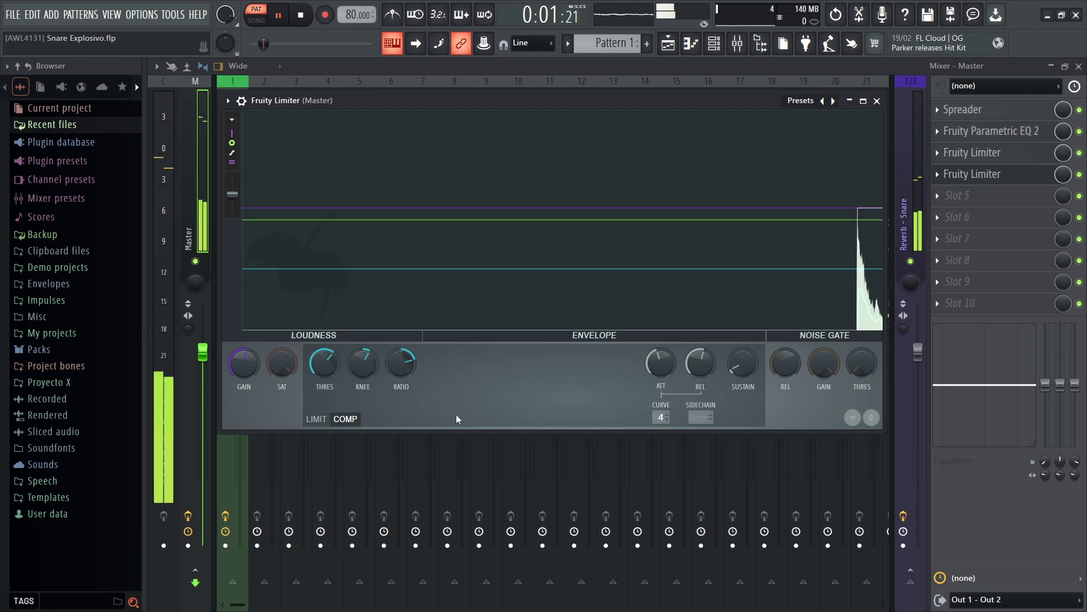
{"action": "key", "text": "space"}
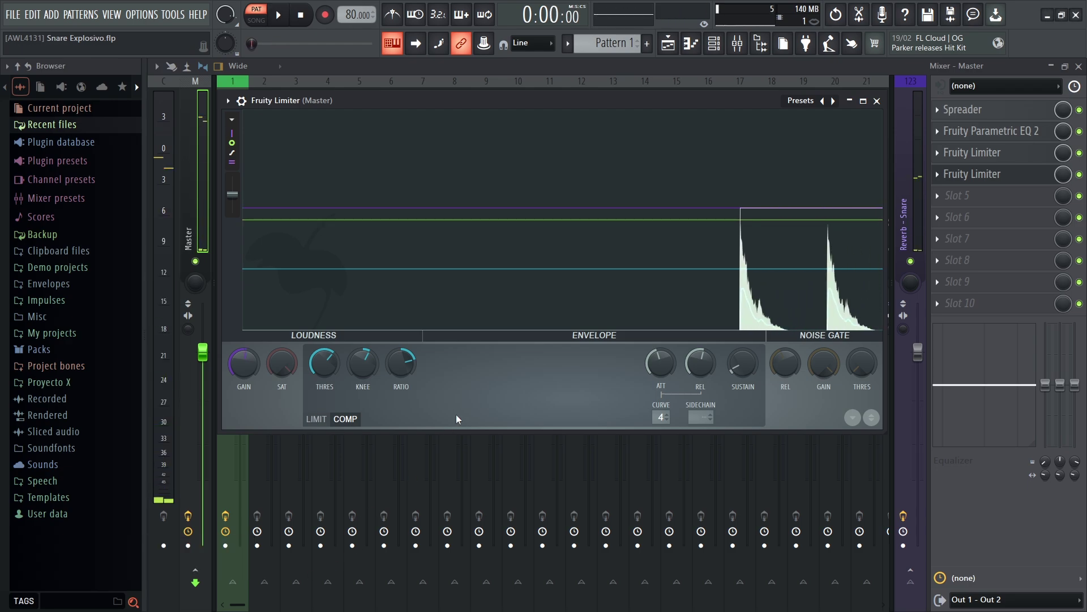
{"action": "key", "text": "Escape"}
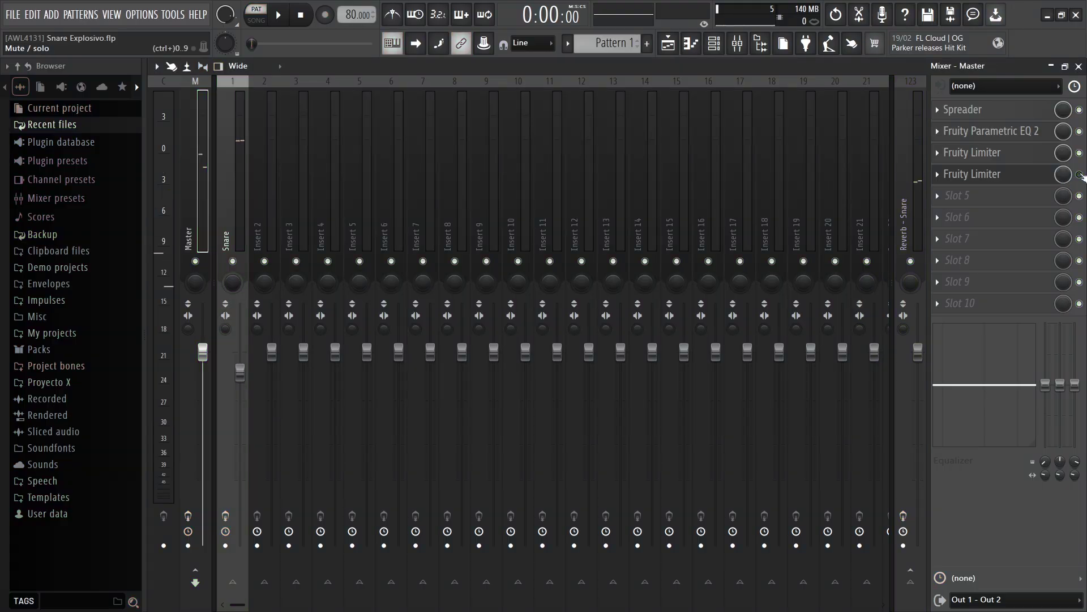
{"action": "key", "text": "space"}
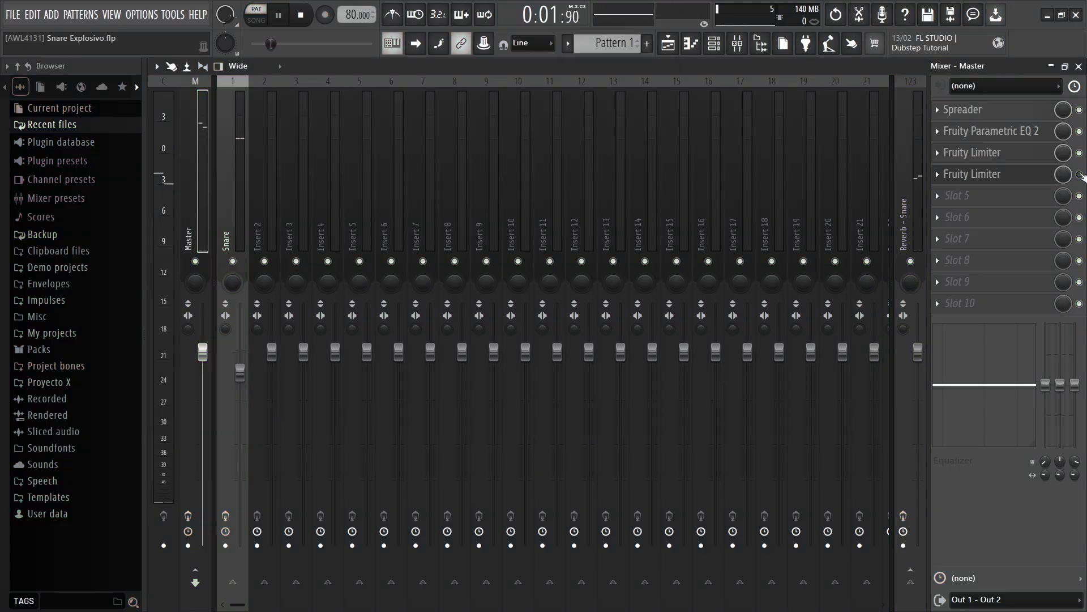
{"action": "key", "text": "space"}
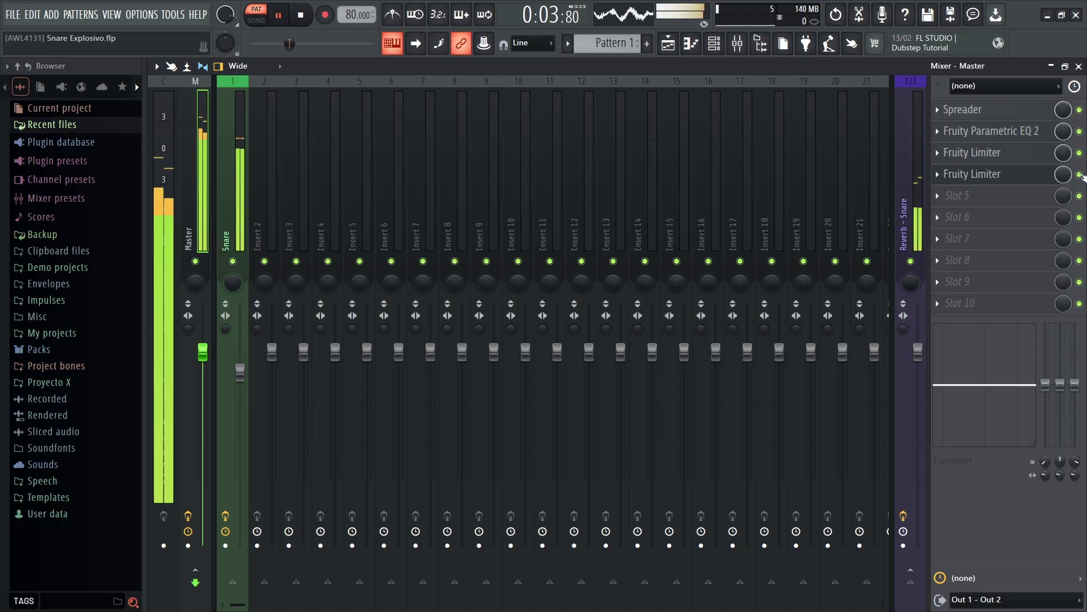
{"action": "key", "text": "space"}
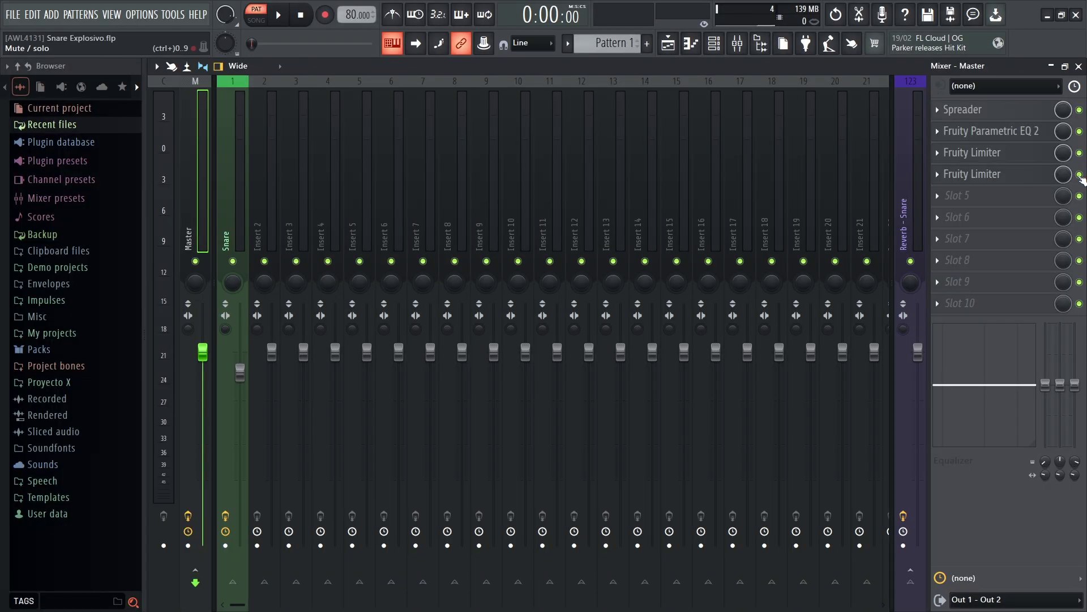
Load a Fruity Limiter into slot 5 of the Master and enlarge its window over the mixer tracks.
{"action": "left_click", "coordinate": [971, 195]}
{"action": "mouse_move", "coordinate": [849, 284]}
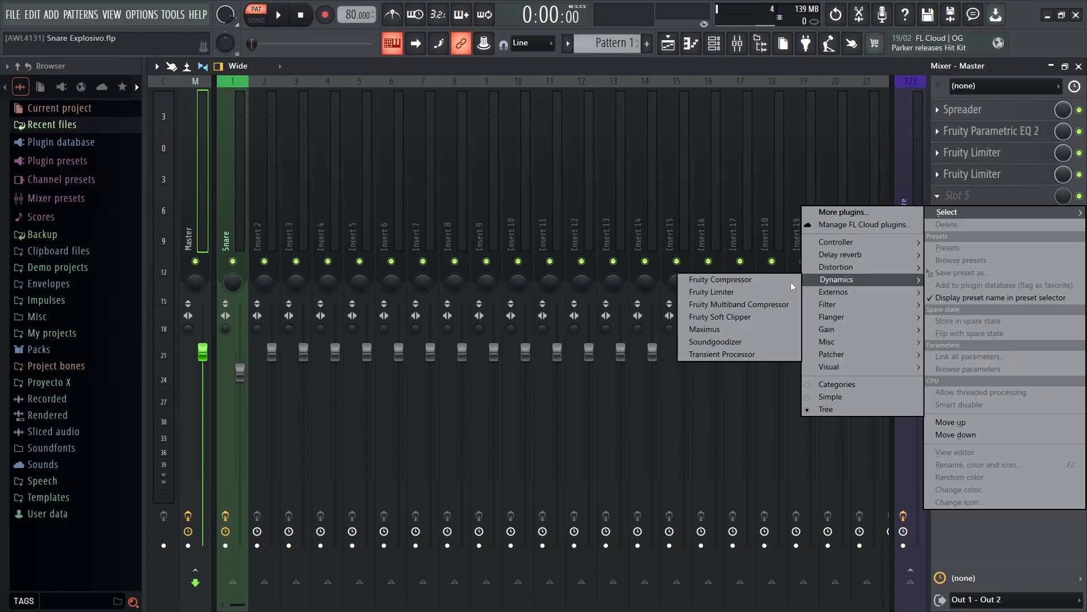
{"action": "left_click", "coordinate": [749, 290]}
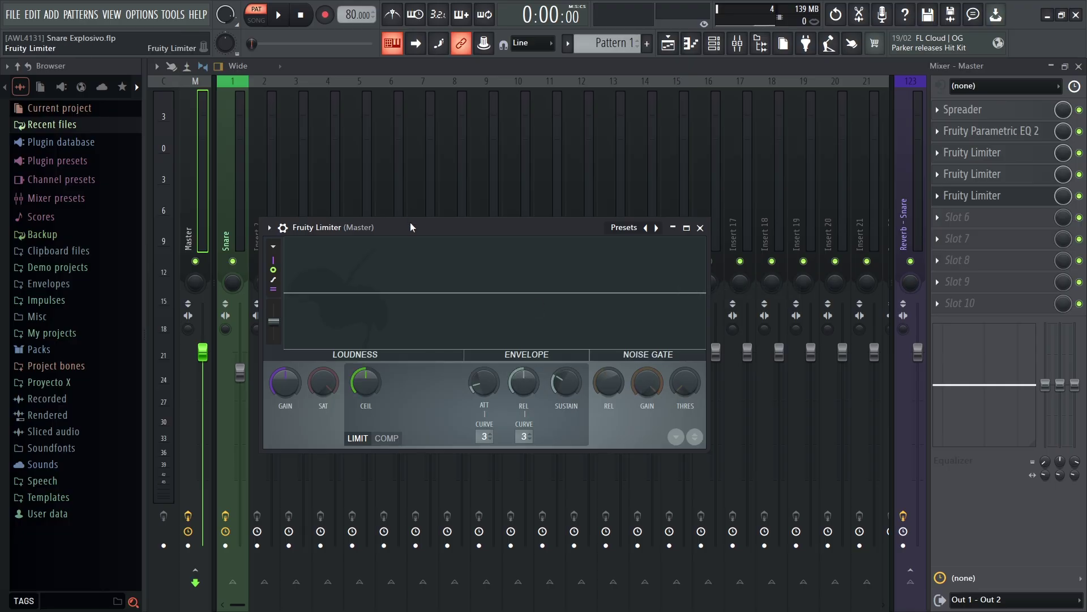
{"action": "left_click_drag", "start_coordinate": [410, 222], "coordinate": [369, 95]}
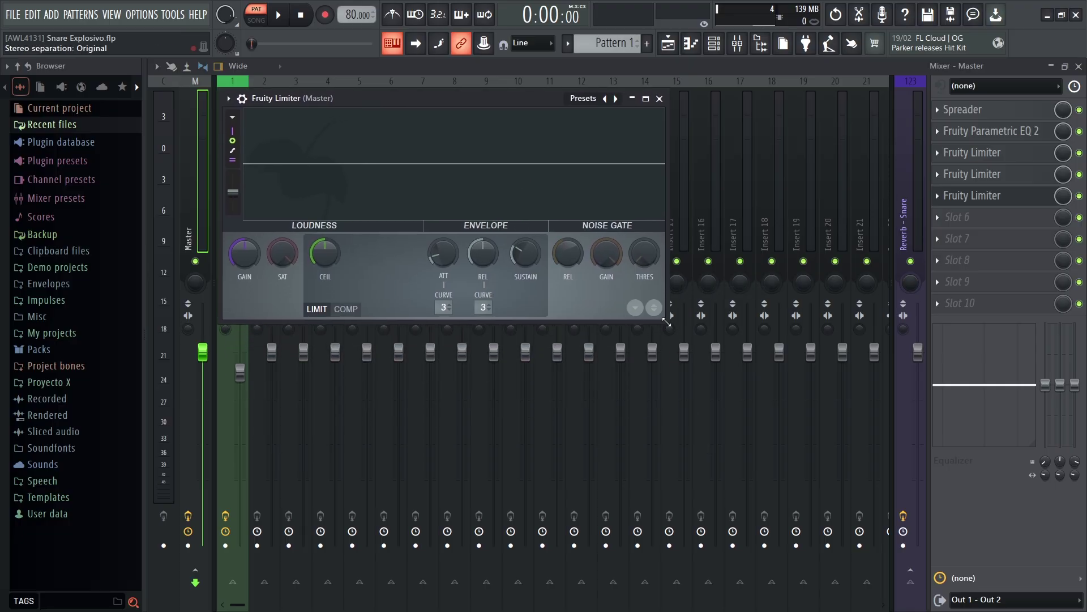
{"action": "left_click_drag", "start_coordinate": [666, 321], "coordinate": [888, 451]}
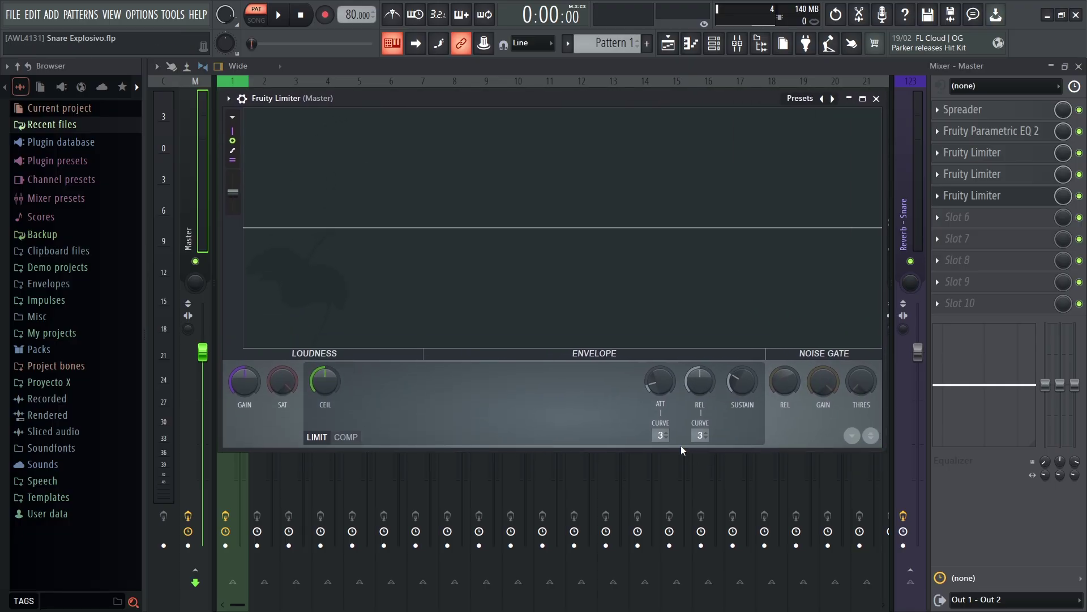
Set the slot 5 limiter's ceiling to -0.3 dB and its soft saturation threshold to -3 dB.
{"action": "right_click", "coordinate": [324, 383]}
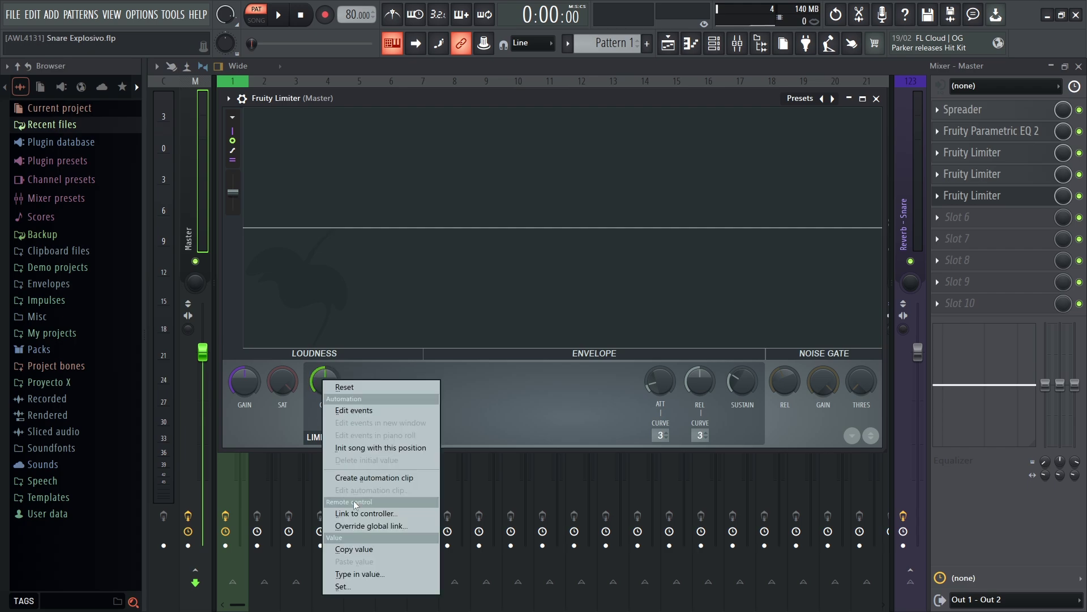
{"action": "left_click", "coordinate": [360, 565]}
{"action": "type", "text": "-0."}
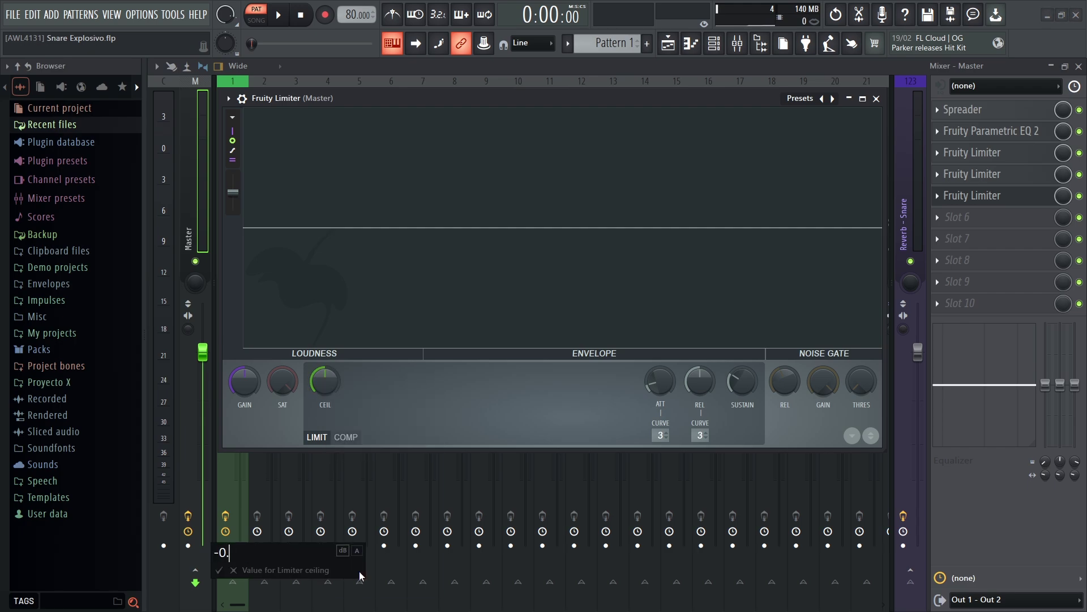
{"action": "type", "text": "3"}
{"action": "key", "text": "Return"}
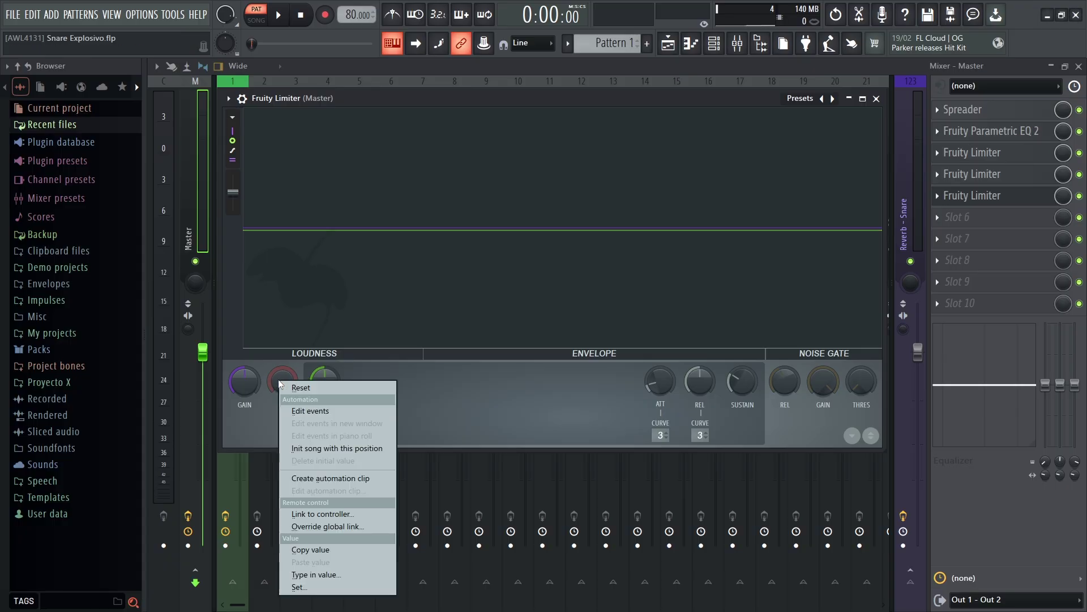
{"action": "right_click", "coordinate": [278, 380]}
{"action": "left_click", "coordinate": [318, 574]}
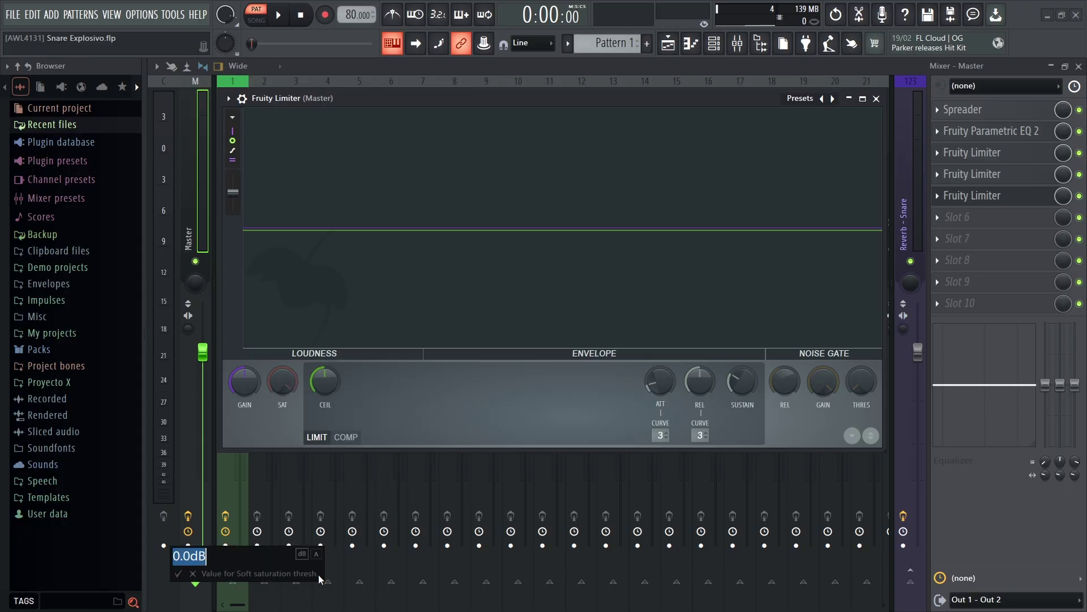
{"action": "type", "text": "-3"}
{"action": "key", "text": "Return"}
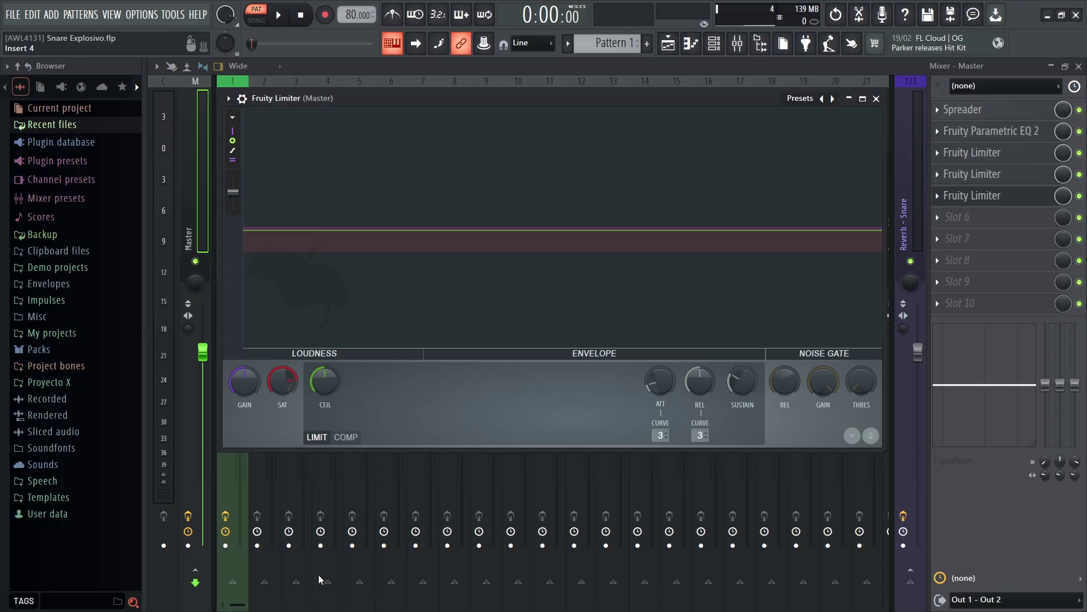
Set the slot 5 Fruity Limiter's gain to 1.3 dB.
{"action": "right_click", "coordinate": [250, 378]}
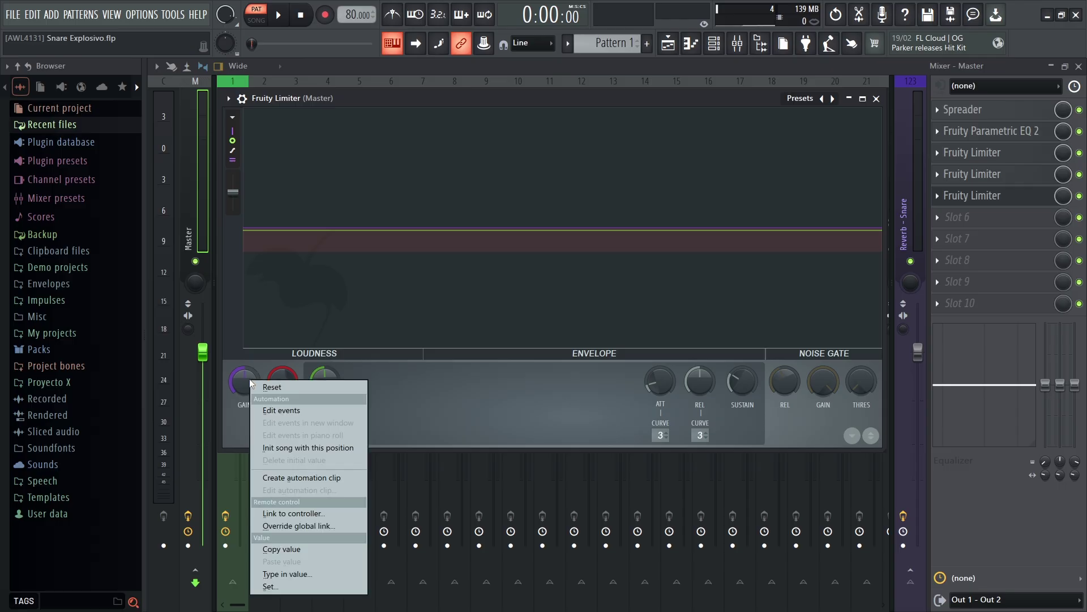
{"action": "left_click", "coordinate": [291, 576]}
{"action": "type", "text": "1.3"}
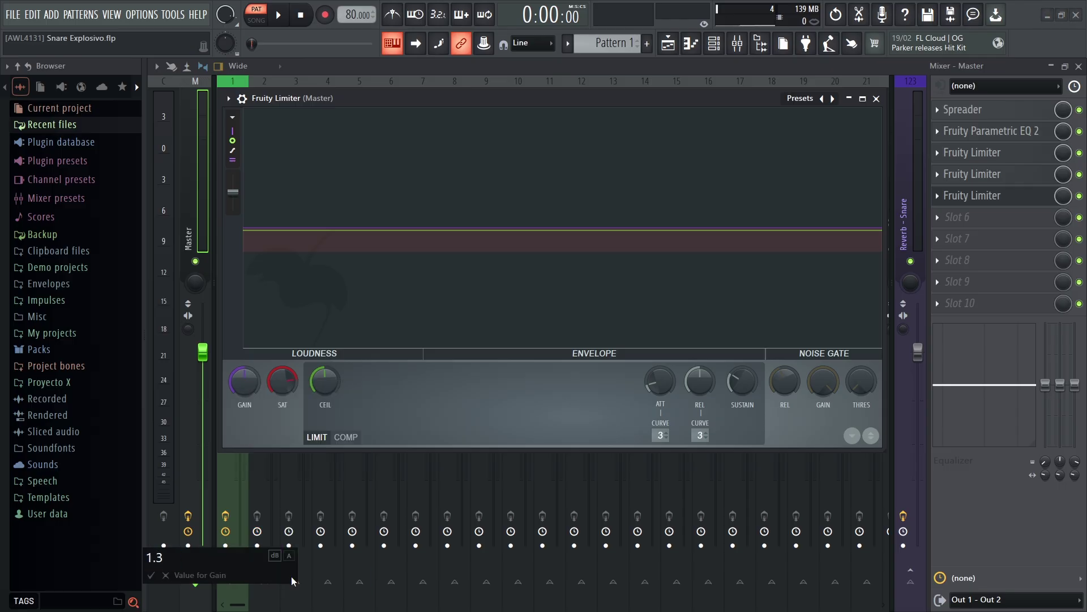
{"action": "key", "text": "Return"}
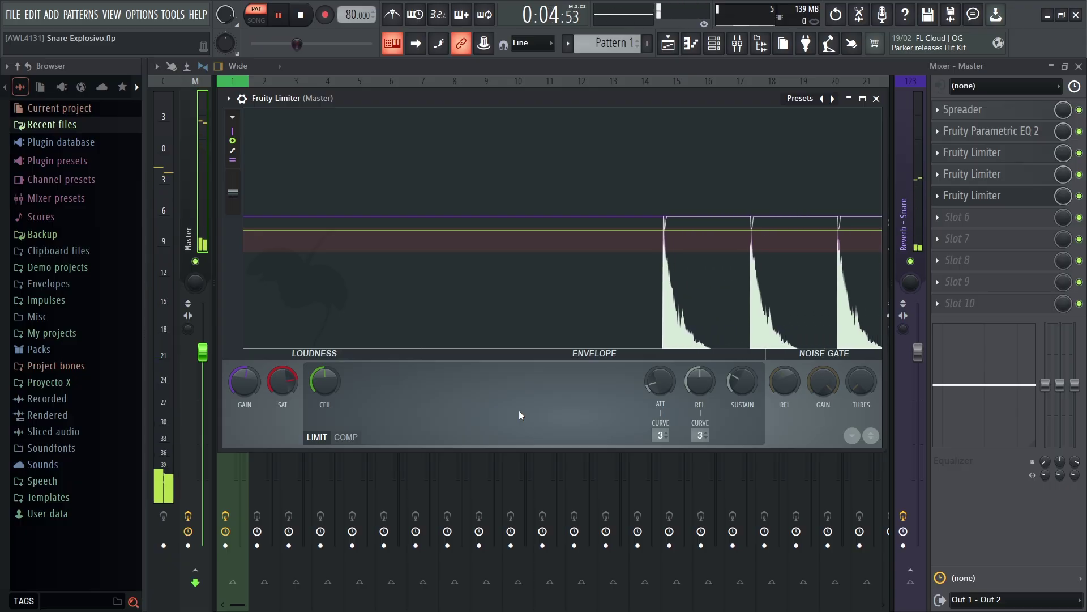
Compare the snare playback with the slot 5 Fruity Limiter bypassed and enabled.
{"action": "key", "text": "space"}
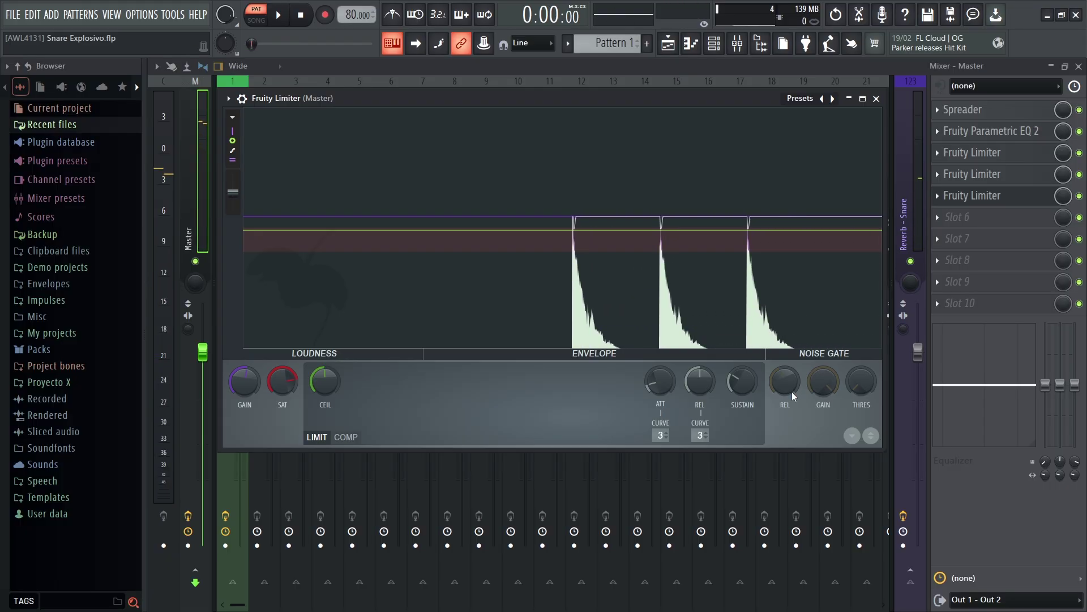
{"action": "left_click", "coordinate": [1080, 196]}
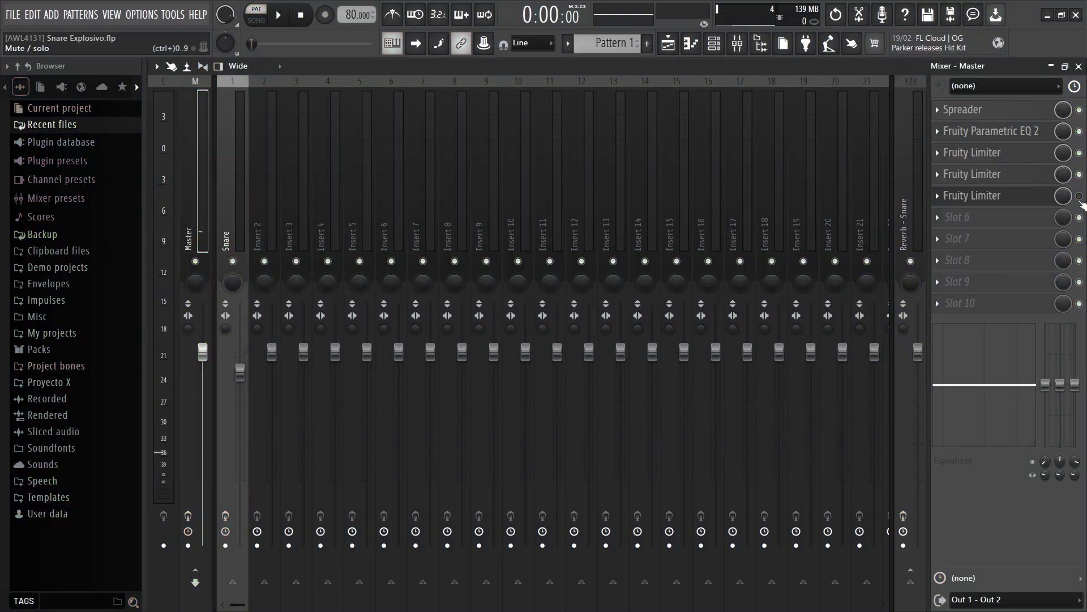
{"action": "key", "text": "space"}
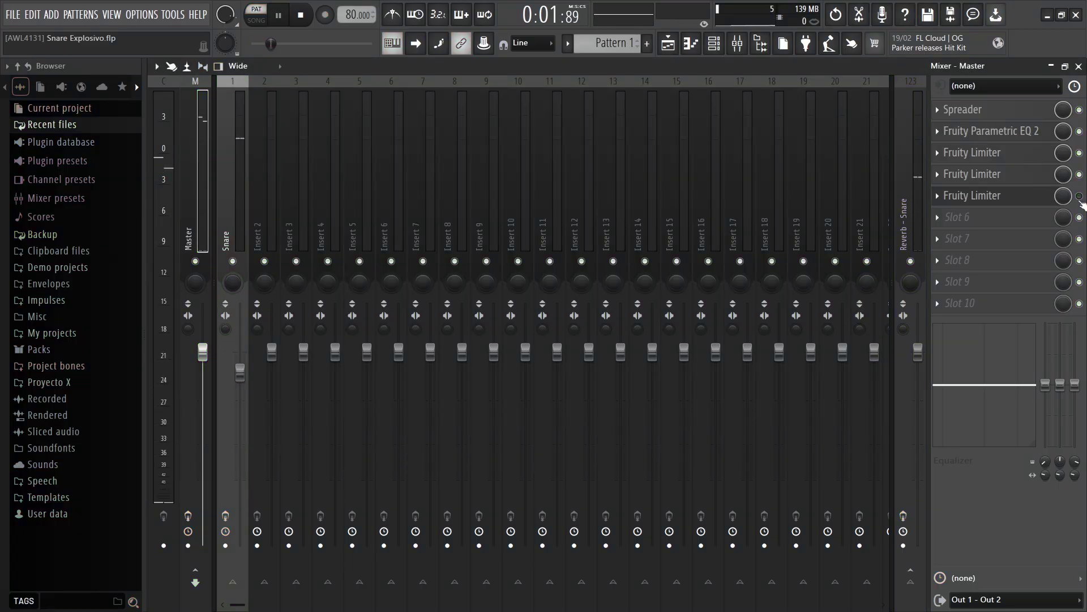
{"action": "key", "text": "space"}
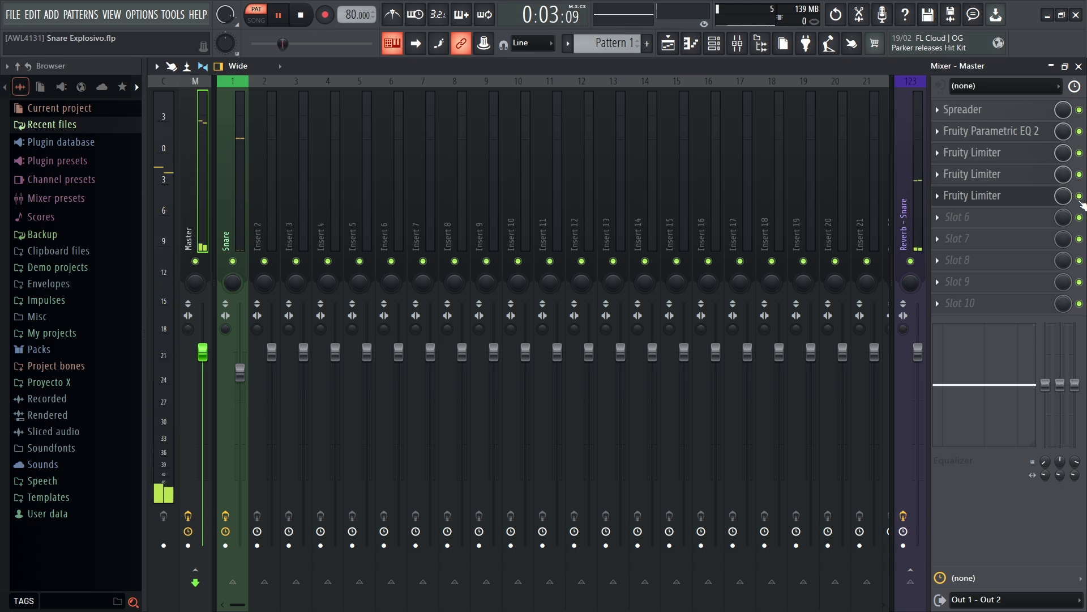
{"action": "key", "text": "space"}
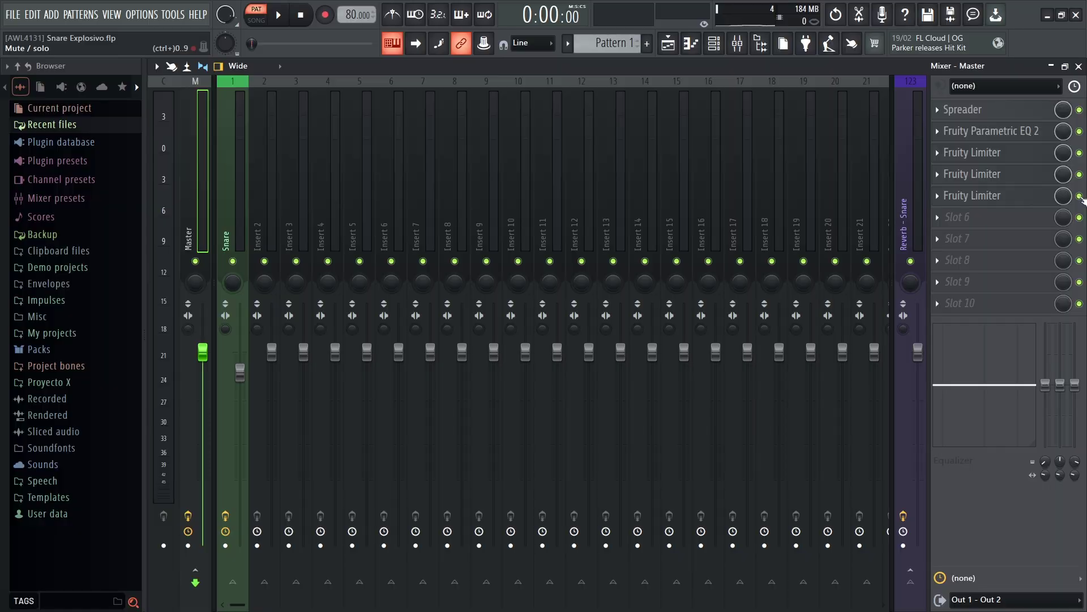
Load Ozone Imager 2 into slot 6 of the Master, enlarge its window and make it detached.
{"action": "left_click", "coordinate": [940, 217]}
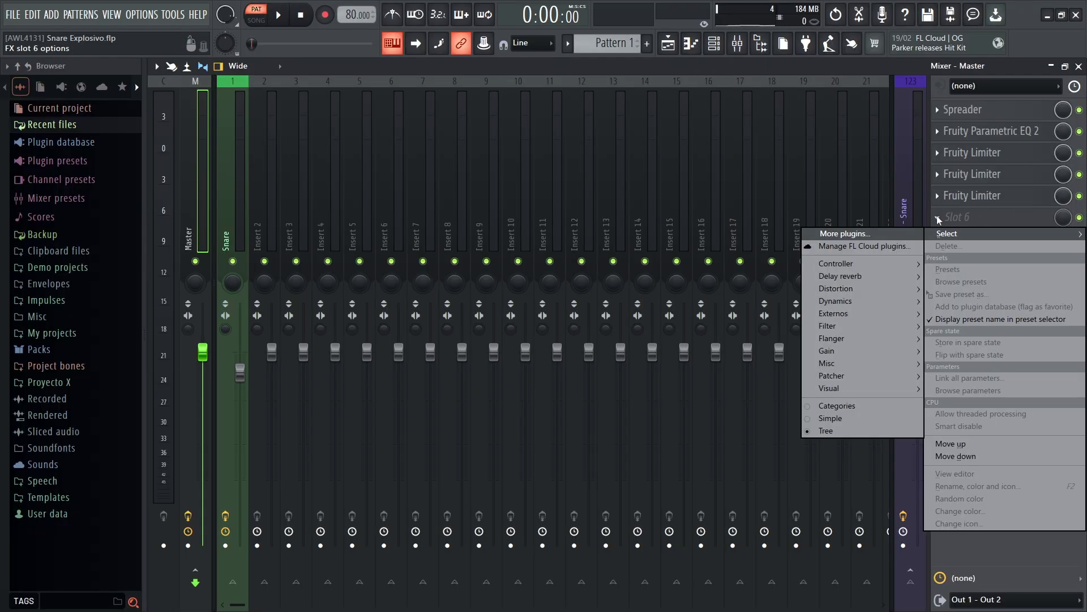
{"action": "mouse_move", "coordinate": [838, 314]}
{"action": "left_click", "coordinate": [763, 311]}
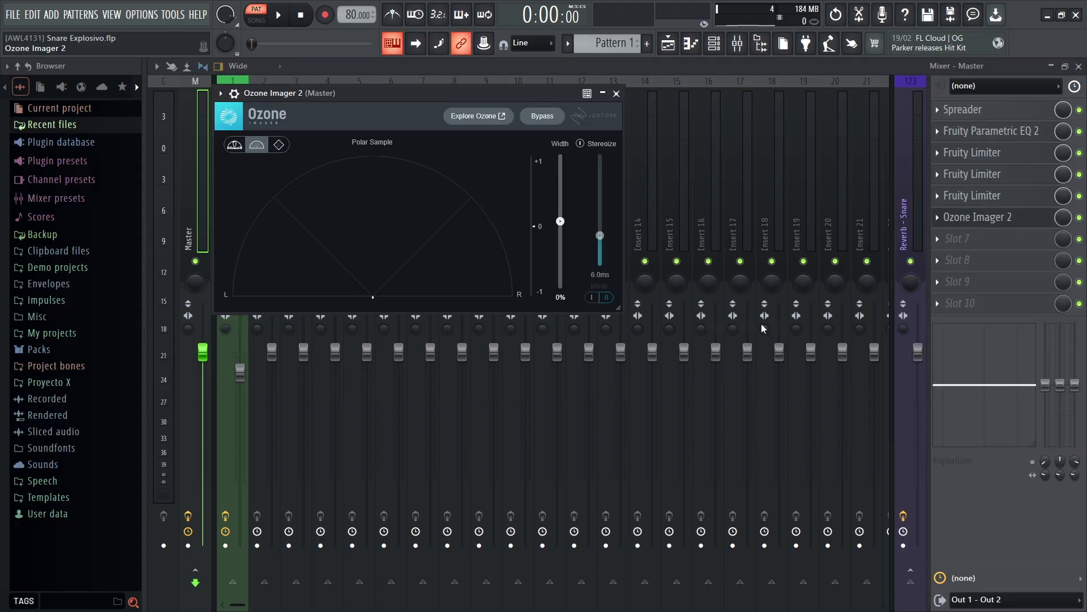
{"action": "left_click_drag", "start_coordinate": [619, 306], "coordinate": [887, 400]}
{"action": "left_click", "coordinate": [234, 94]}
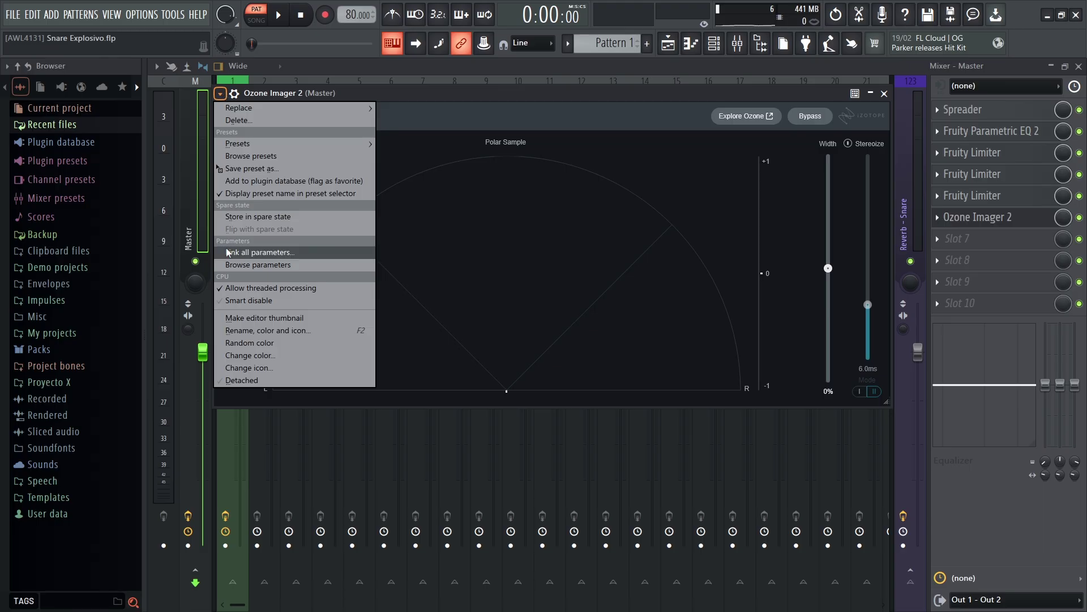
{"action": "left_click", "coordinate": [244, 377]}
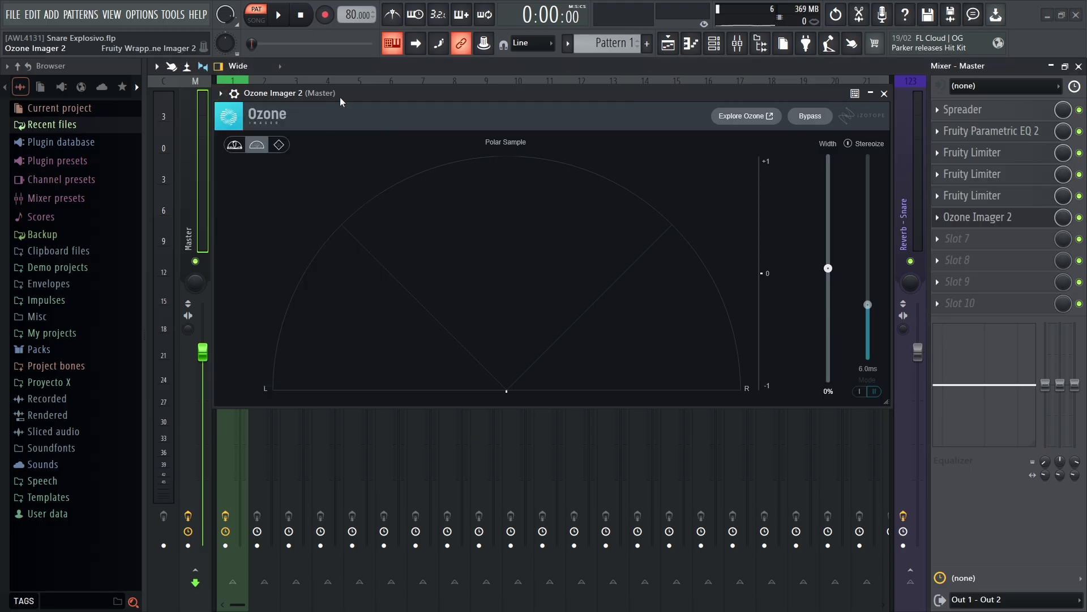
Play the unprocessed snare through Ozone Imager 2 with Master slots 1-5, the Snare track's effects and the Reverb - Snare track disabled.
{"action": "left_click", "coordinate": [1079, 110]}
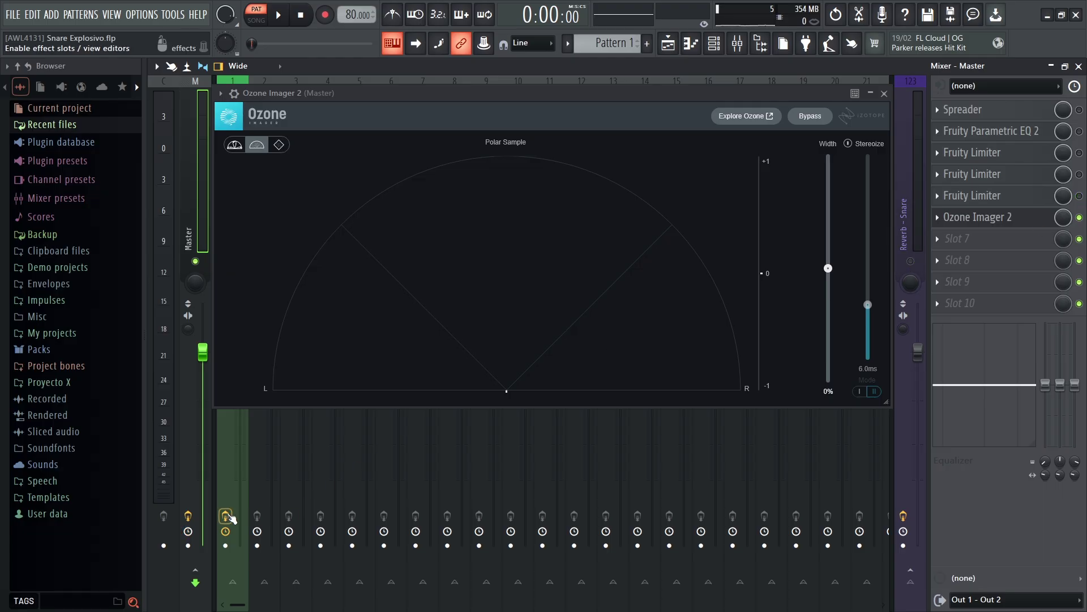
{"action": "left_click", "coordinate": [495, 100]}
{"action": "key", "text": "space"}
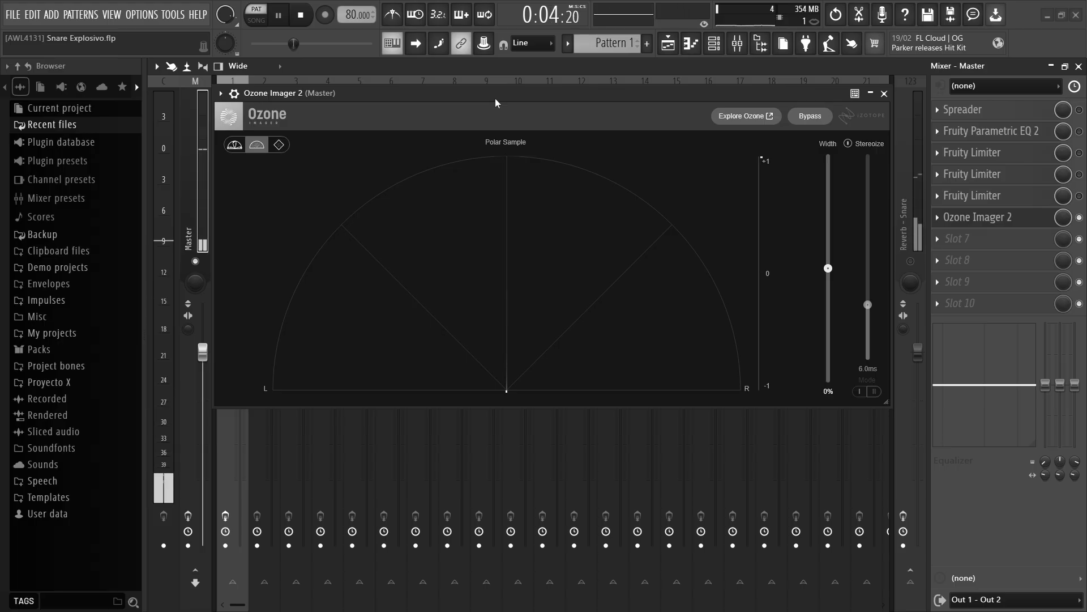
{"action": "key", "text": "space"}
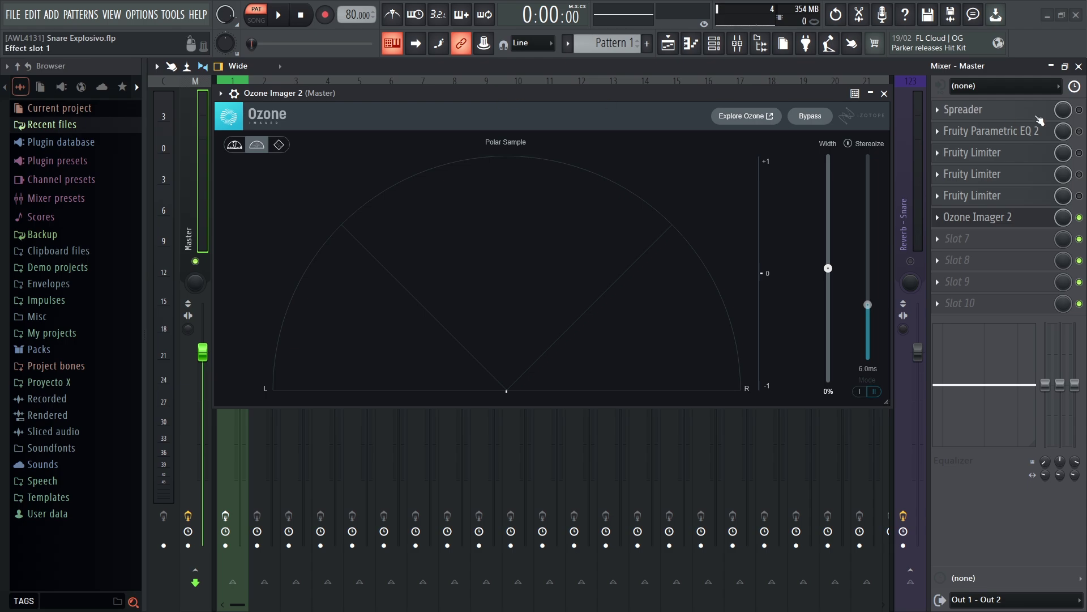
Re-enable the Master and Snare effects and the Reverb - Snare track, replay the processed snare through the imager, and save the project.
{"action": "left_click", "coordinate": [1079, 110]}
{"action": "left_click", "coordinate": [910, 261]}
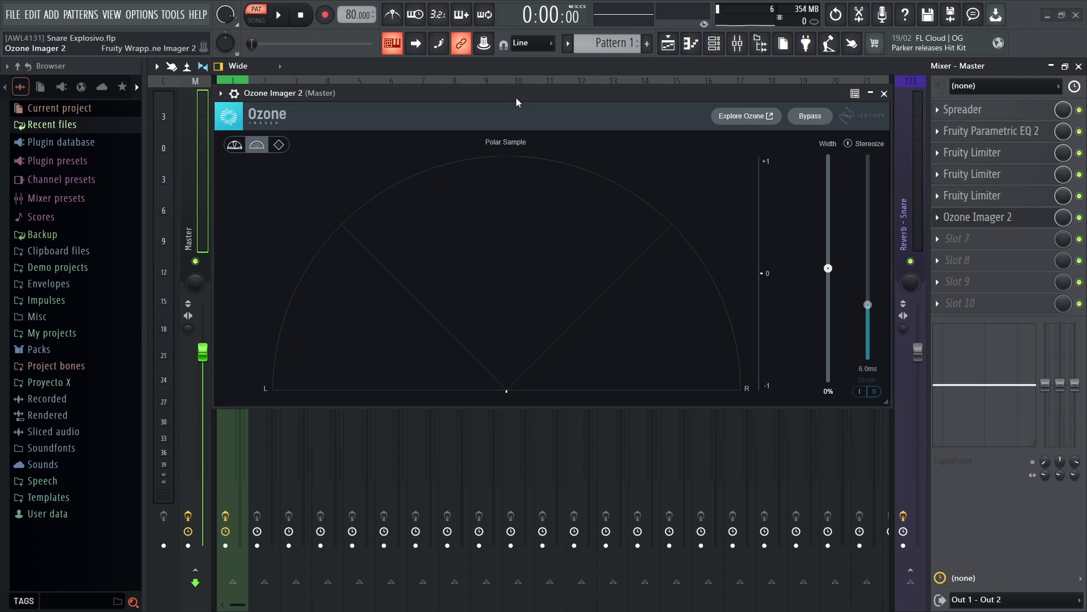
{"action": "key", "text": "space"}
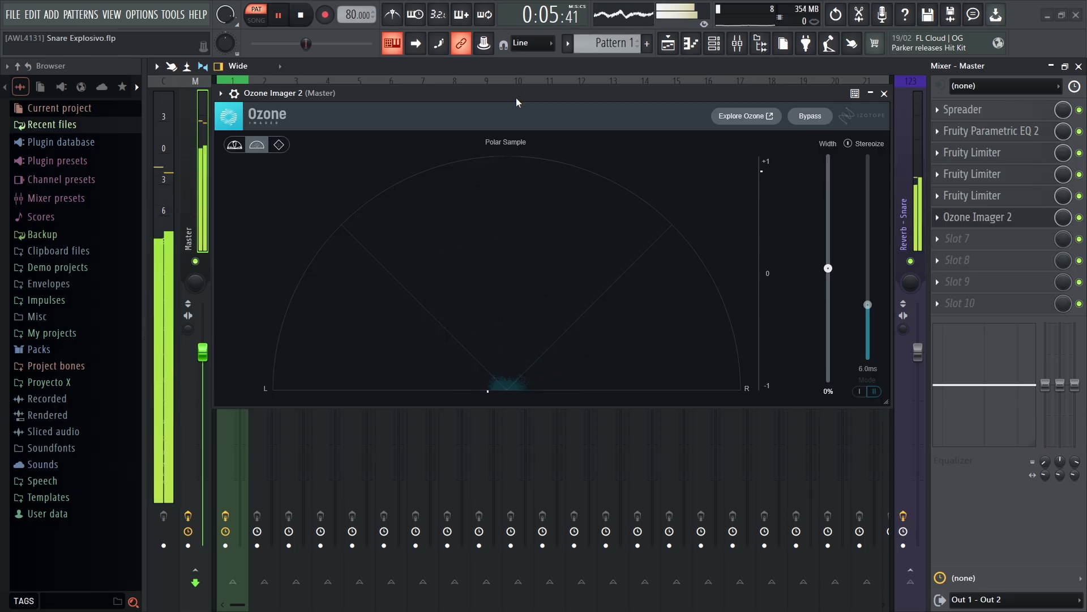
{"action": "key", "text": "space"}
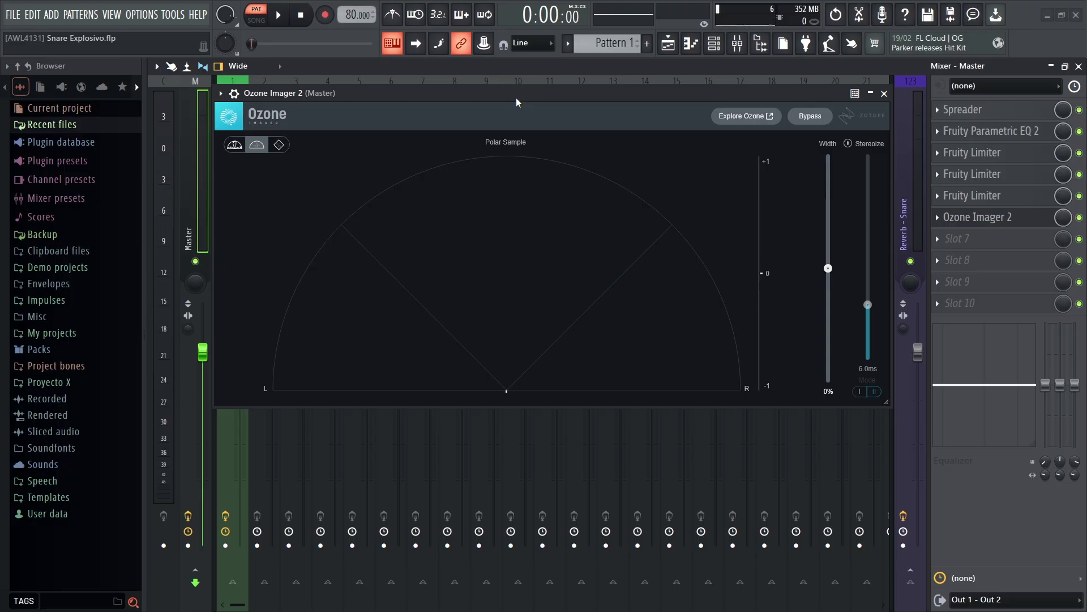
{"action": "key", "text": "ctrl+s"}
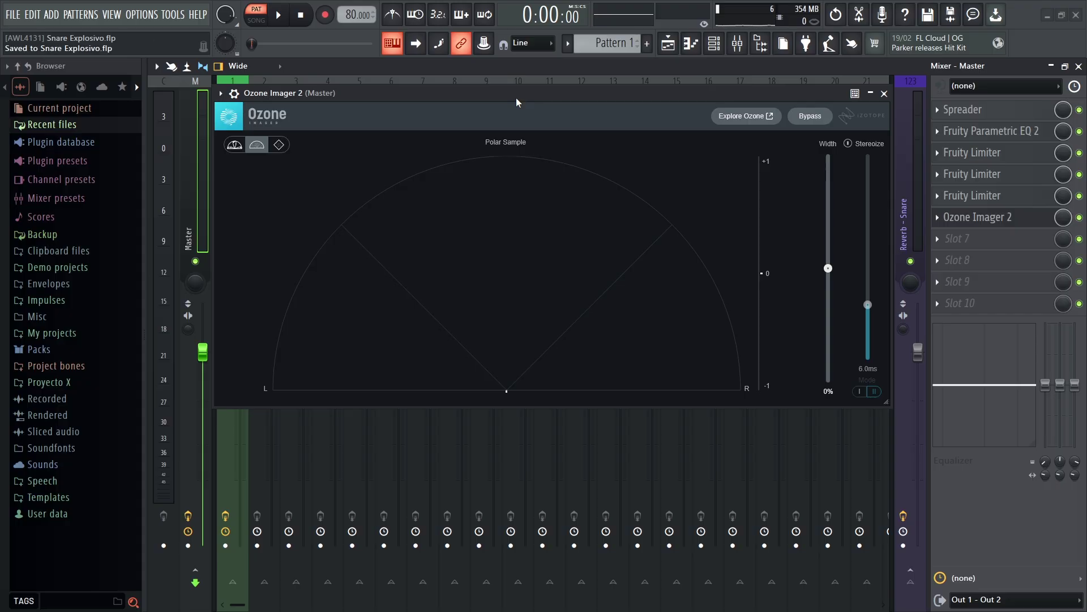